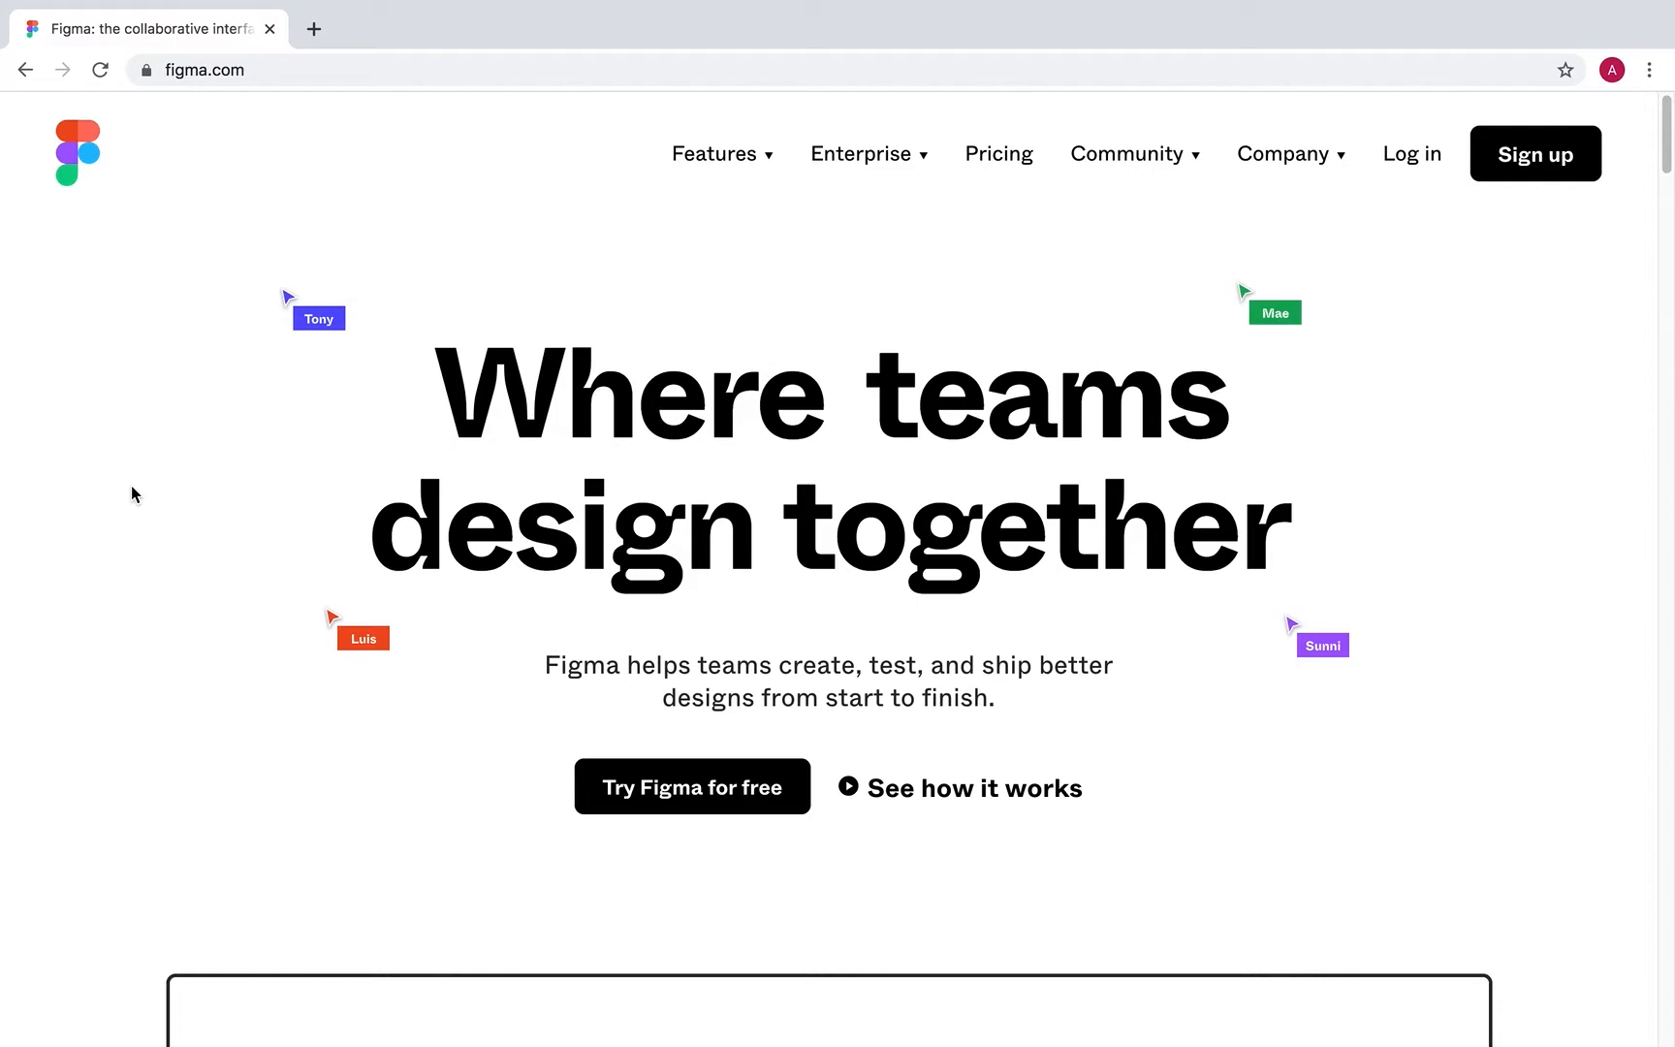
# Examine the Figma homepage's sections on design, prototyping, collaboration and design systems, down to the account form.
pyautogui.scroll(-15, 133, 494)
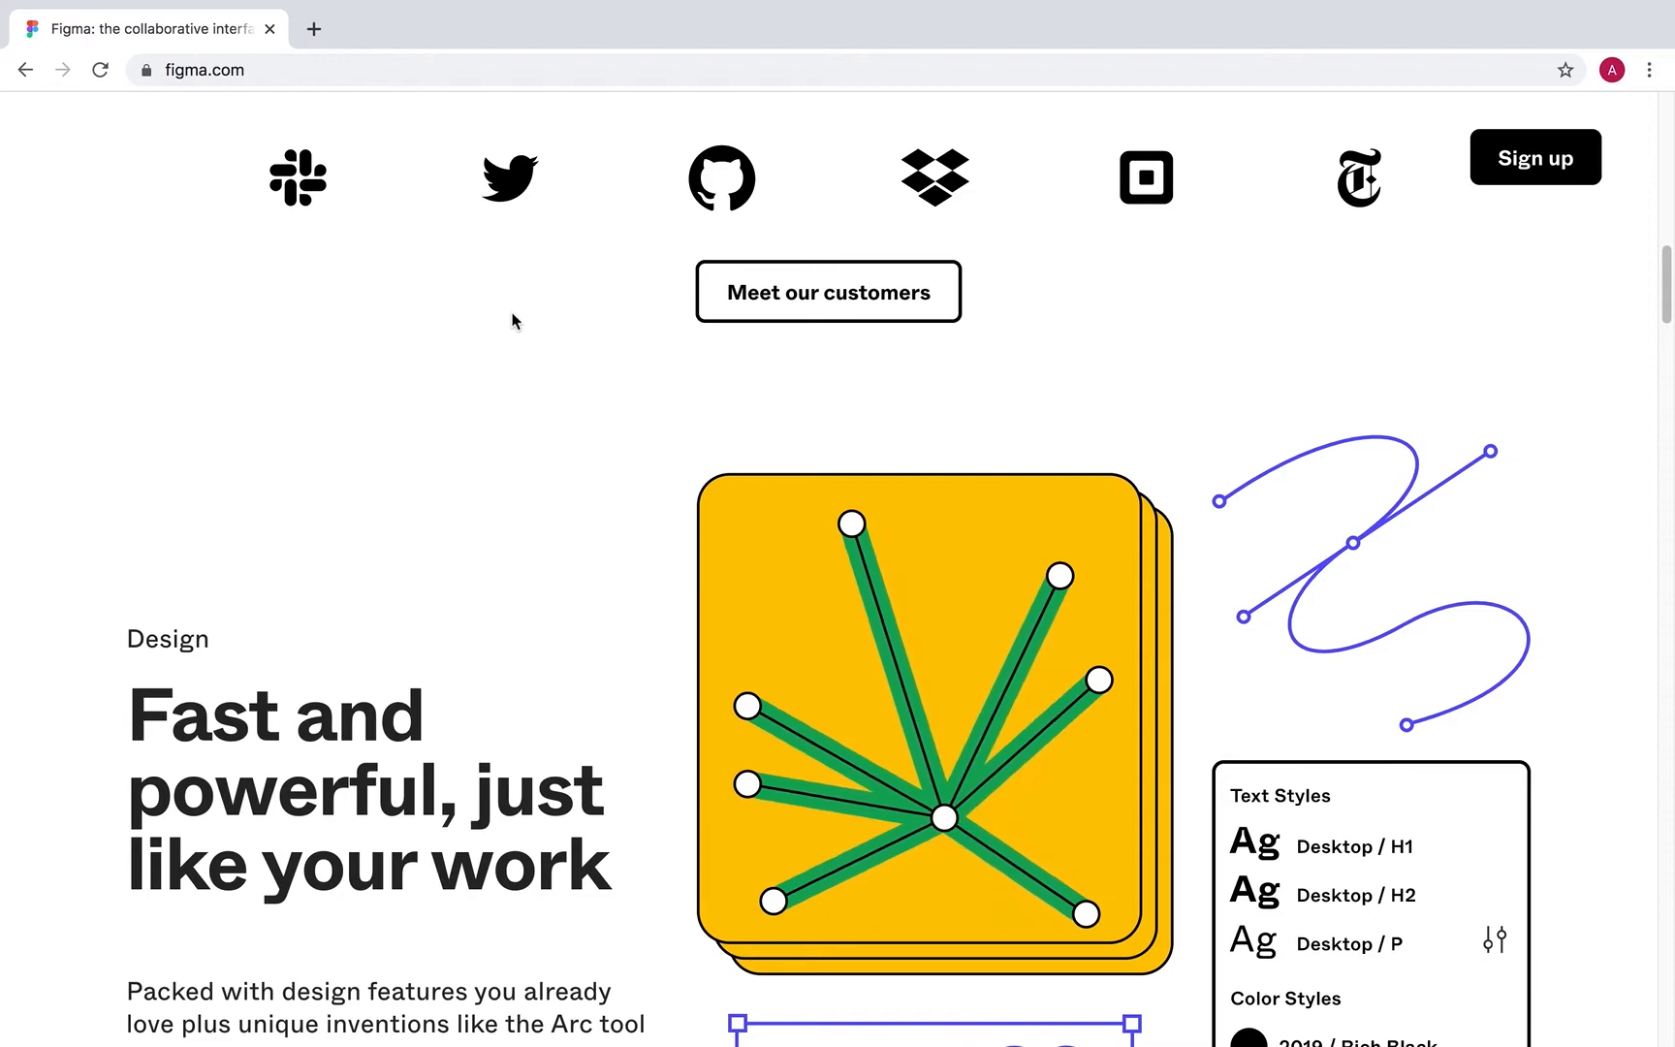
pyautogui.scroll(-3, 512, 316)
pyautogui.scroll(-1, 512, 325)
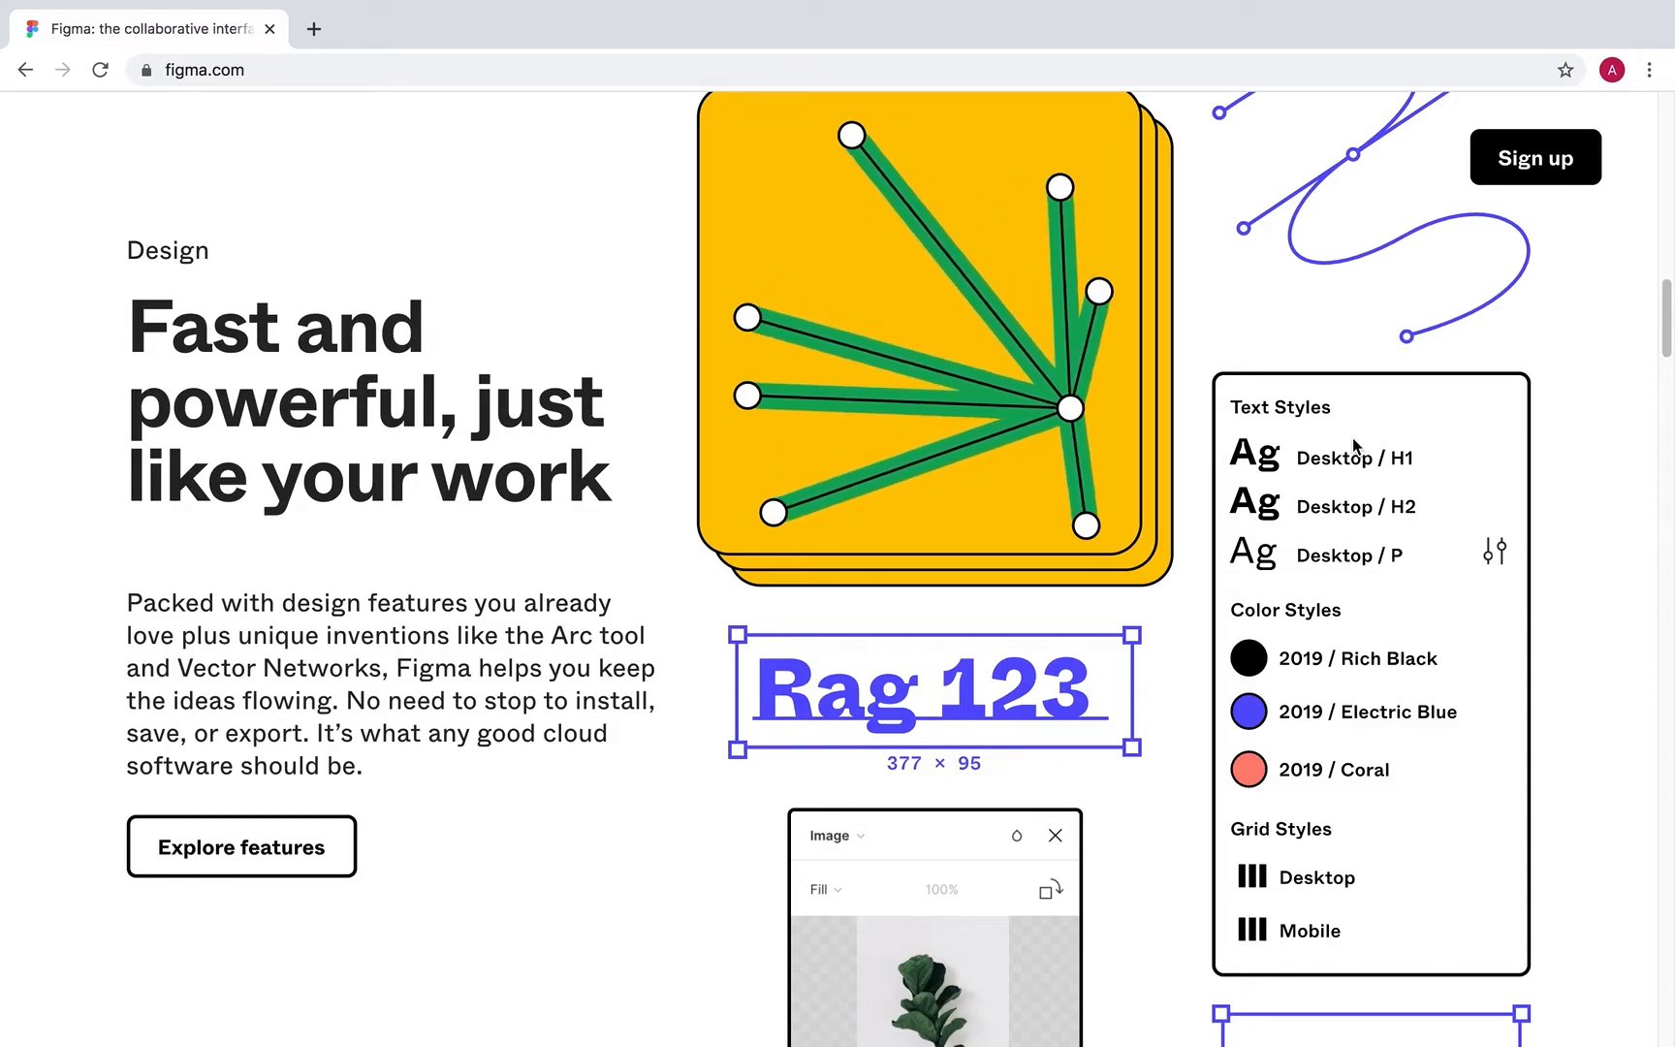
pyautogui.scroll(-1, 1352, 436)
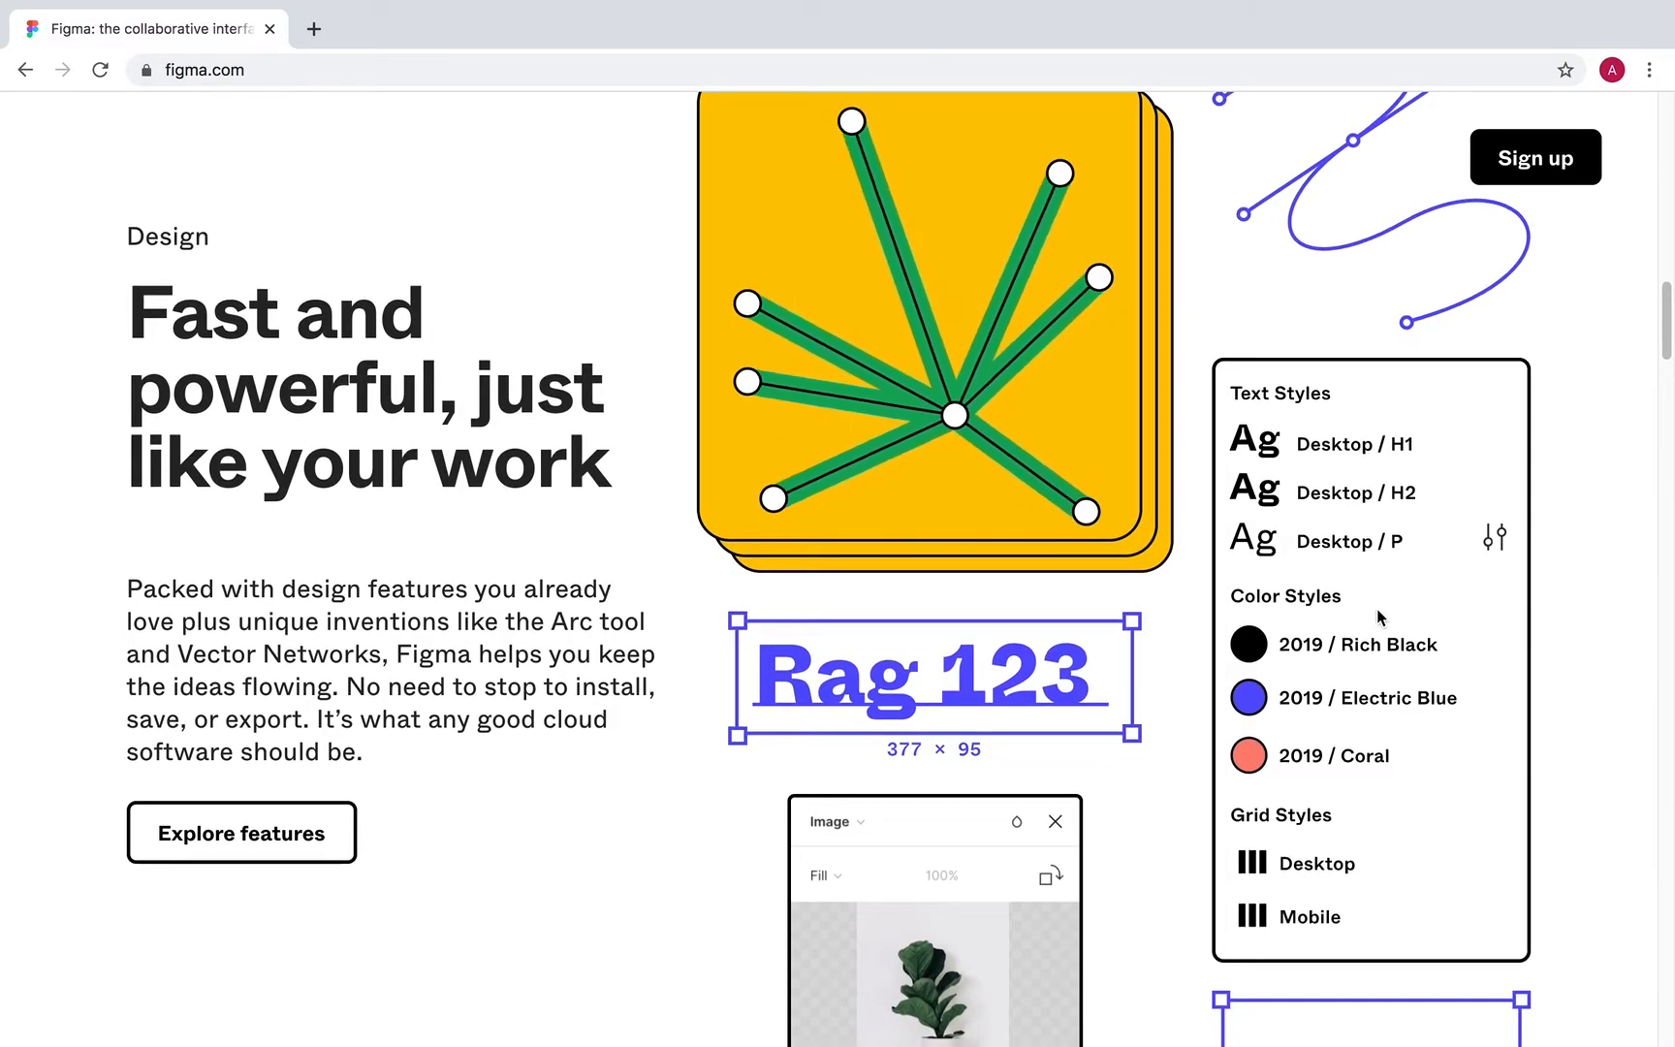
pyautogui.scroll(-2, 1381, 625)
pyautogui.scroll(-3, 1376, 628)
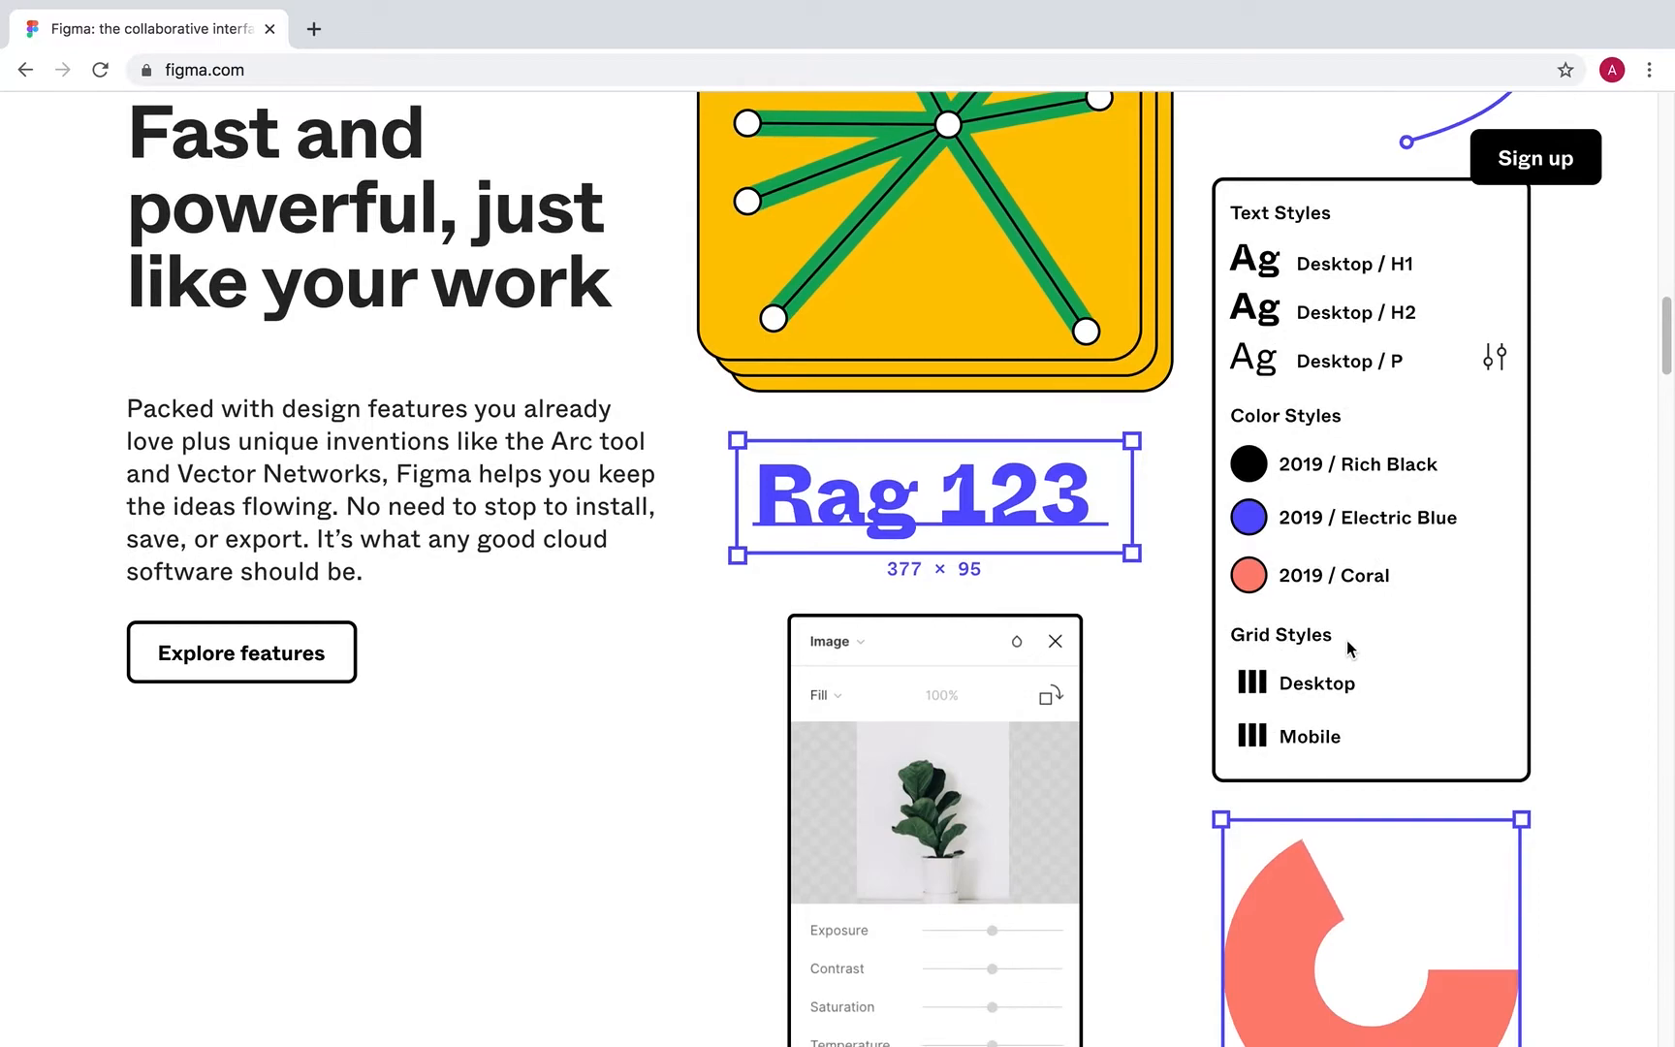
pyautogui.scroll(-15, 1140, 635)
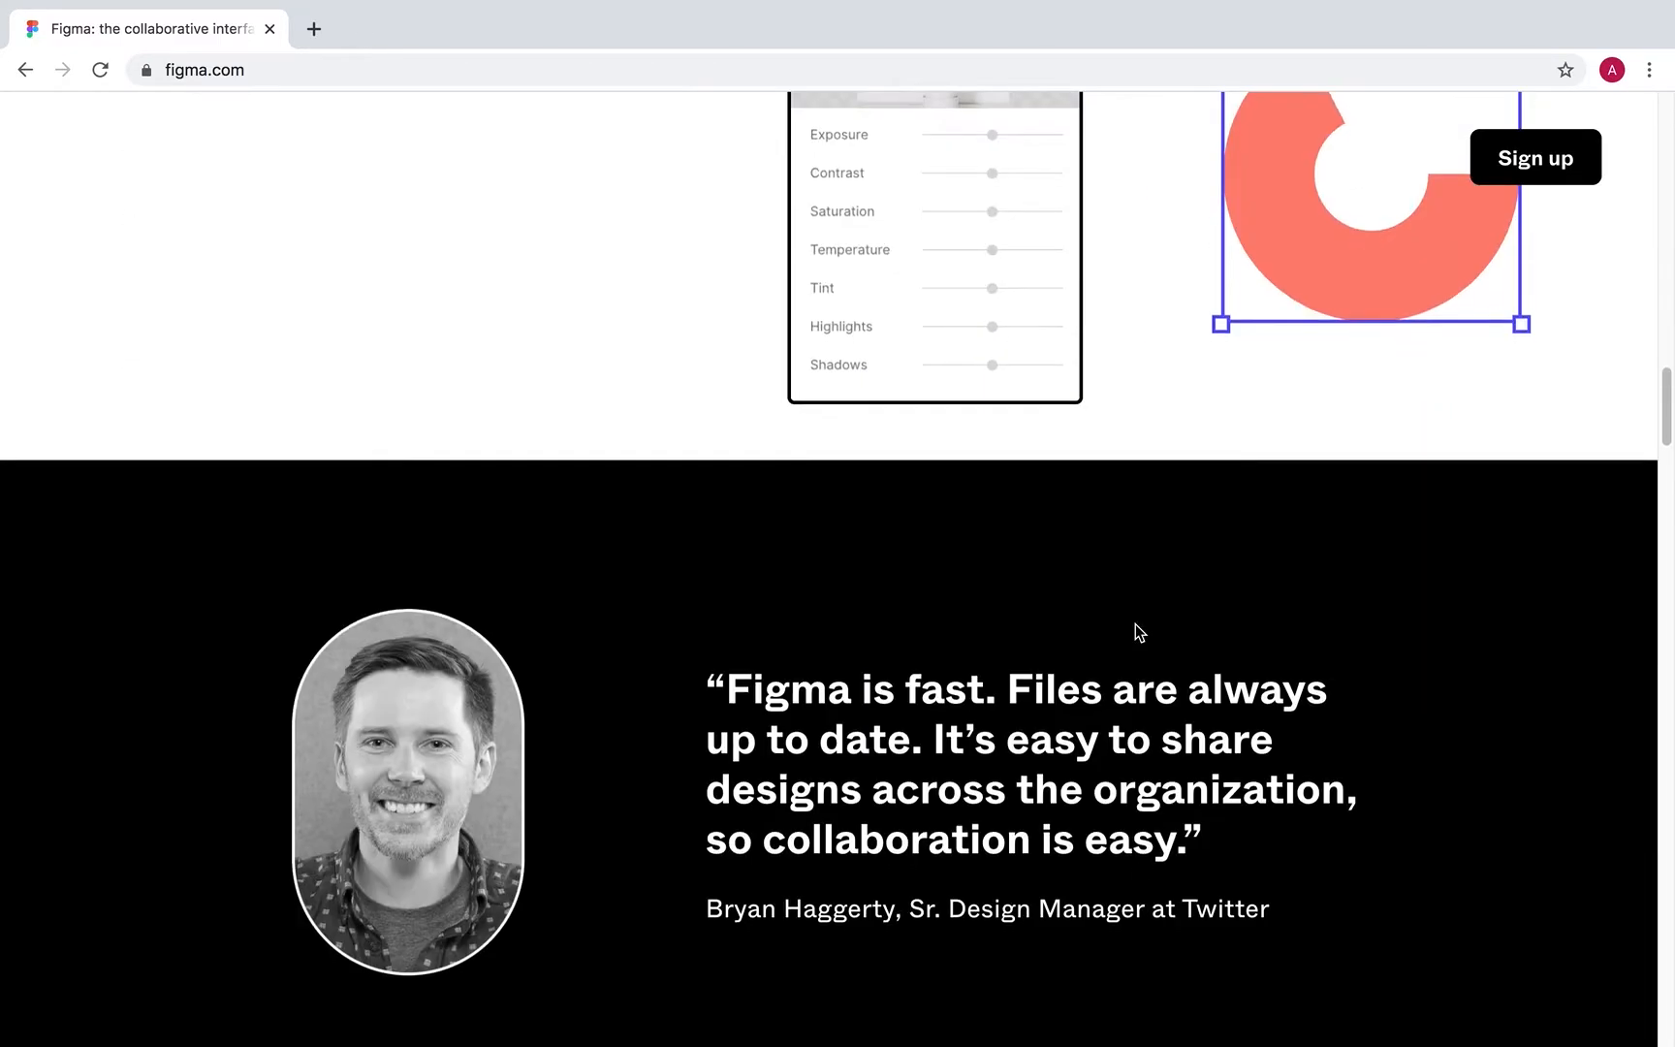
pyautogui.scroll(-6, 1137, 633)
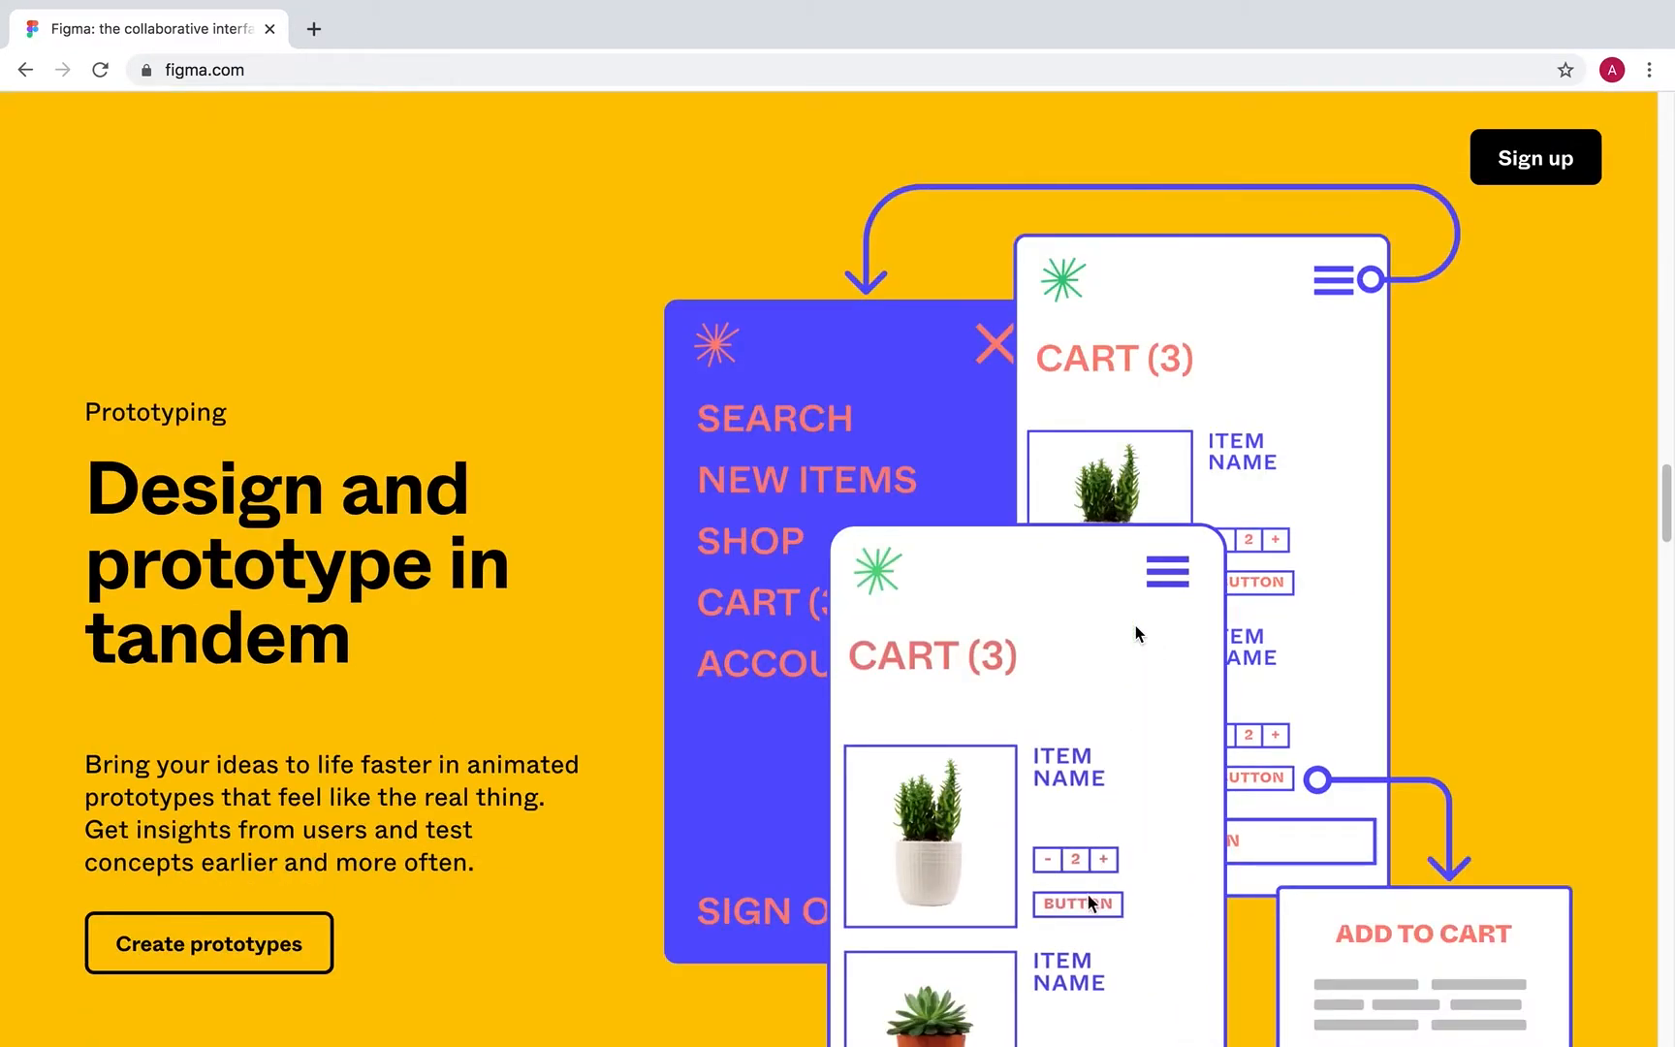
pyautogui.scroll(-1, 642, 523)
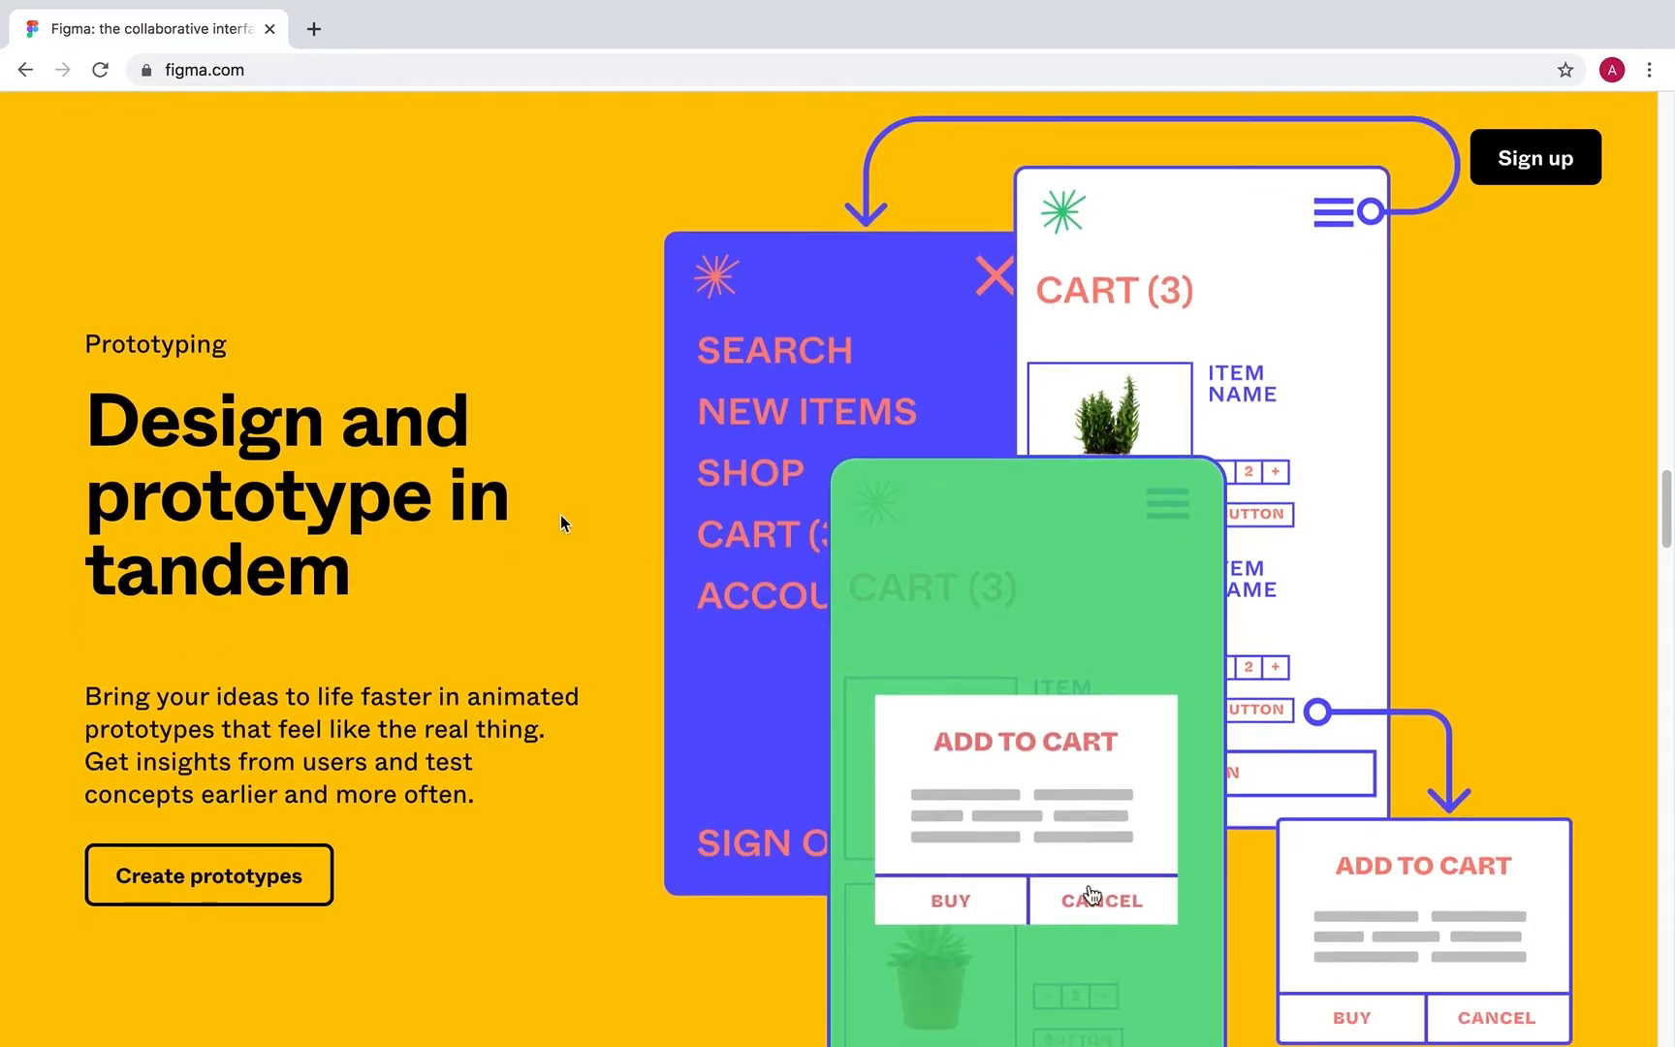
pyautogui.scroll(-8, 609, 583)
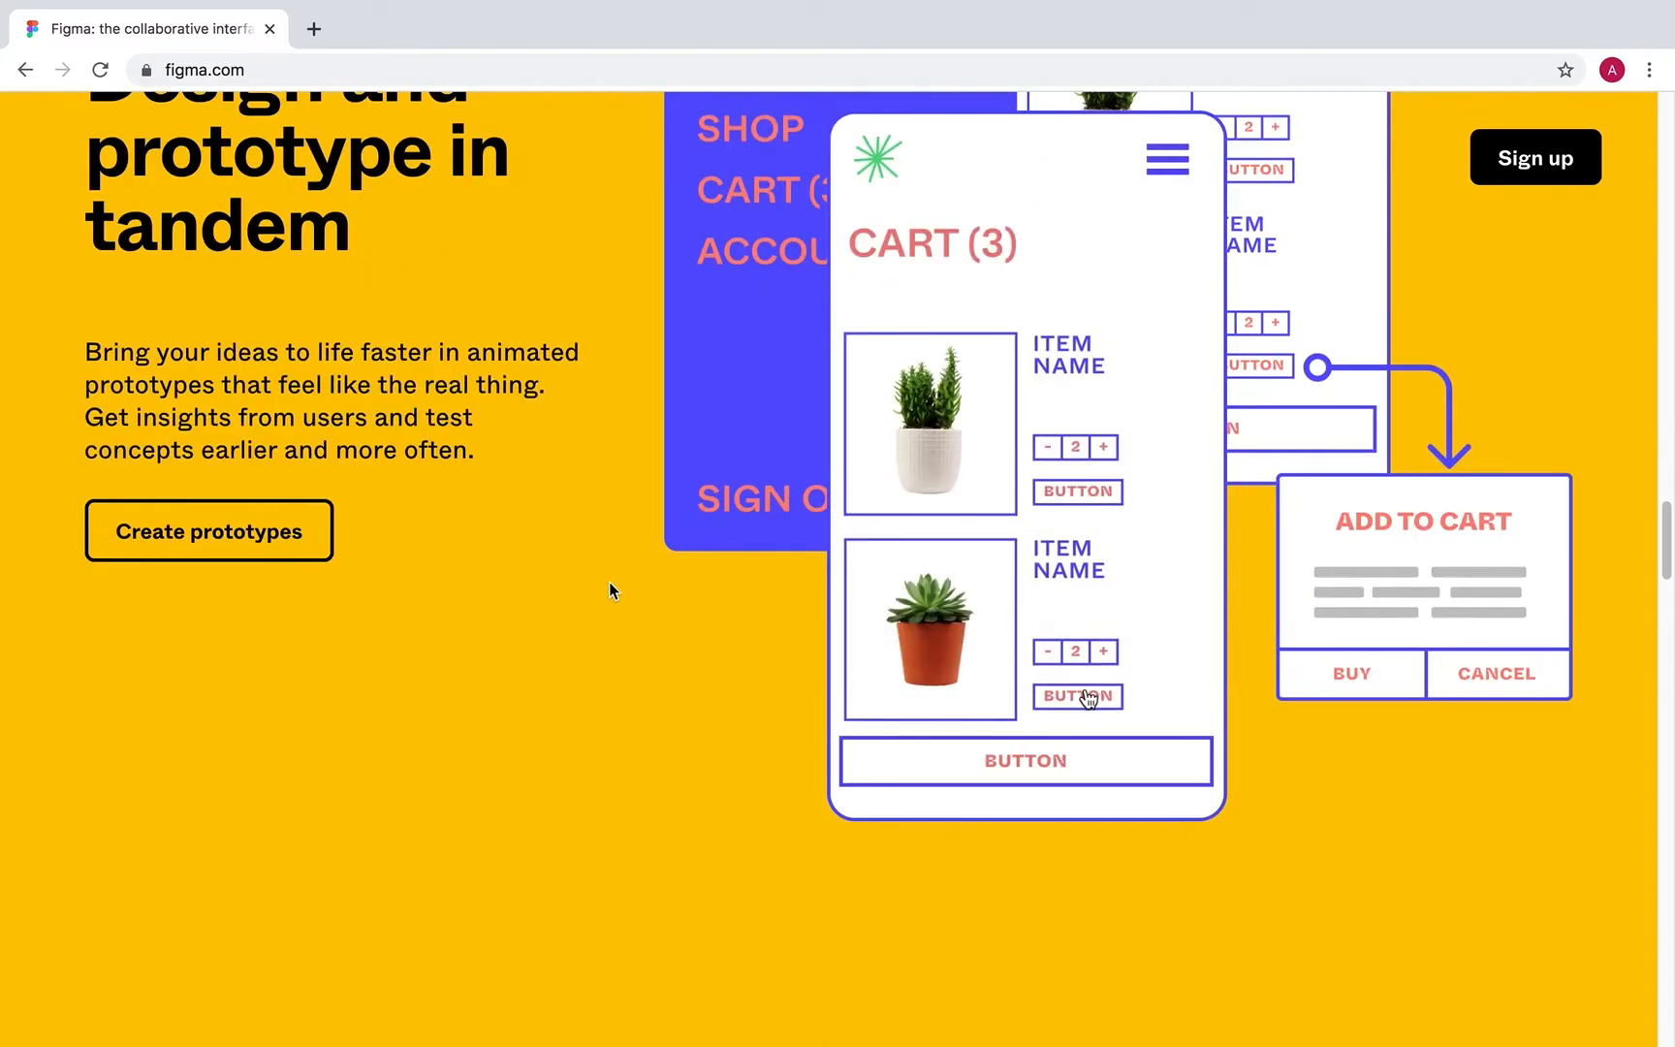
pyautogui.scroll(-7, 610, 585)
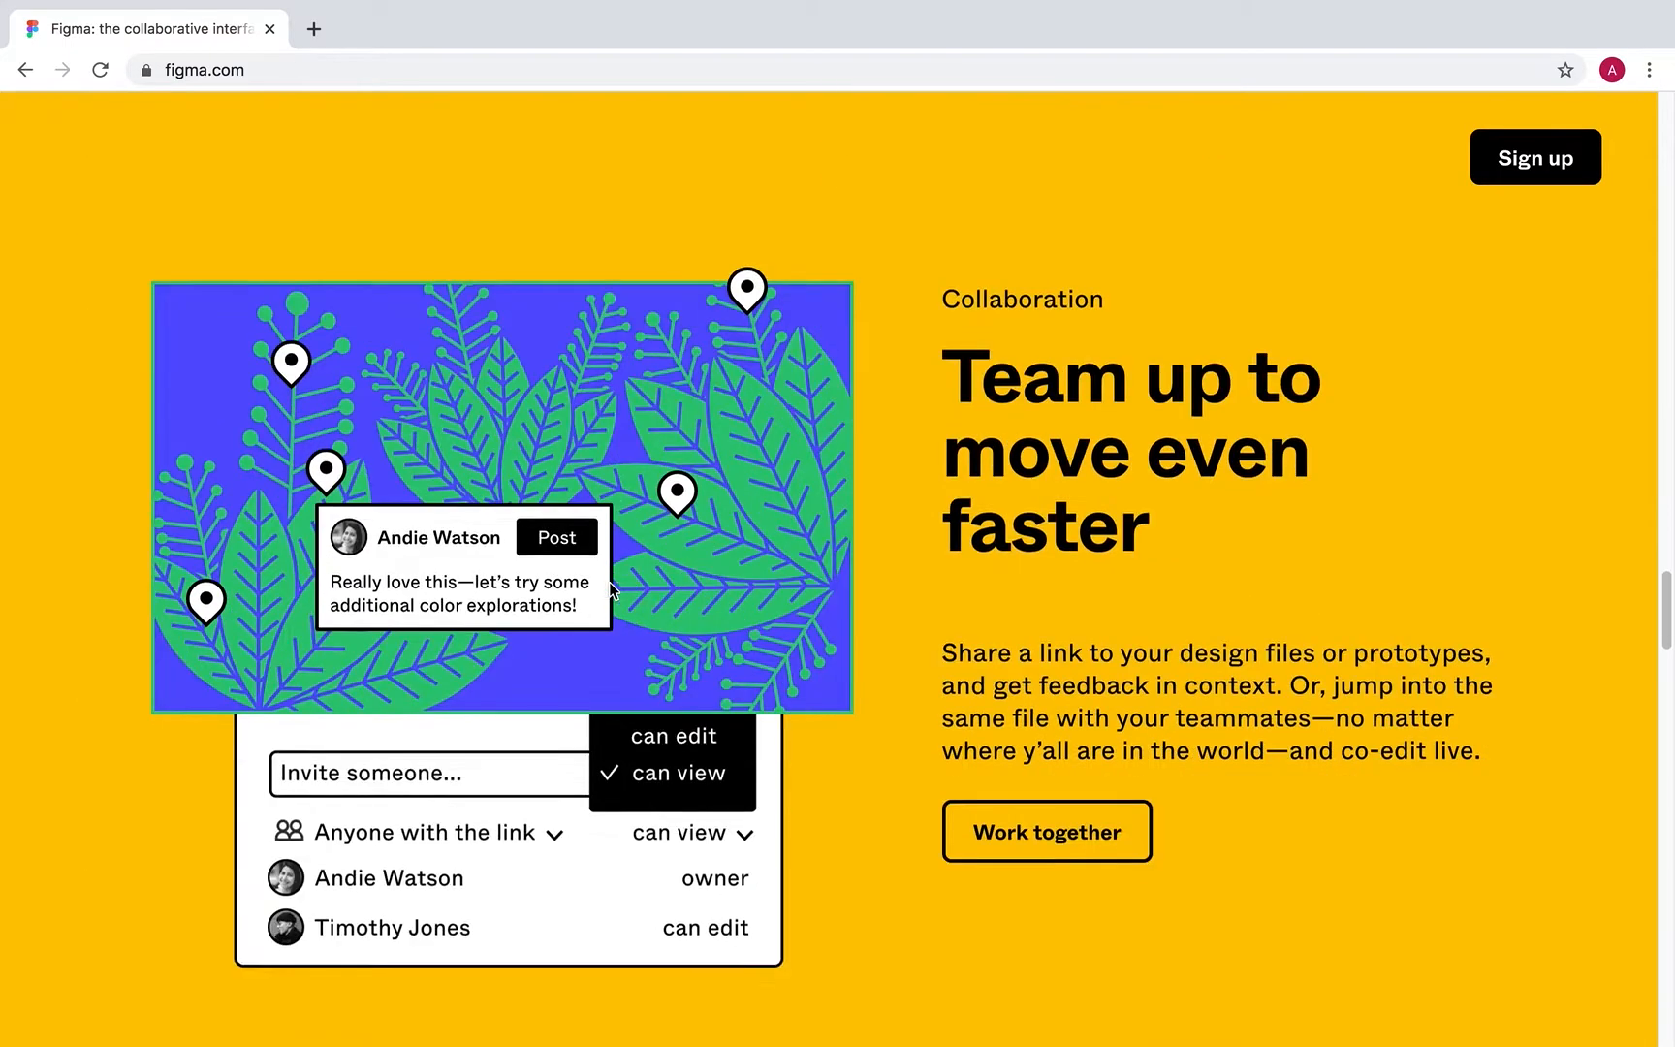
pyautogui.scroll(-13, 609, 588)
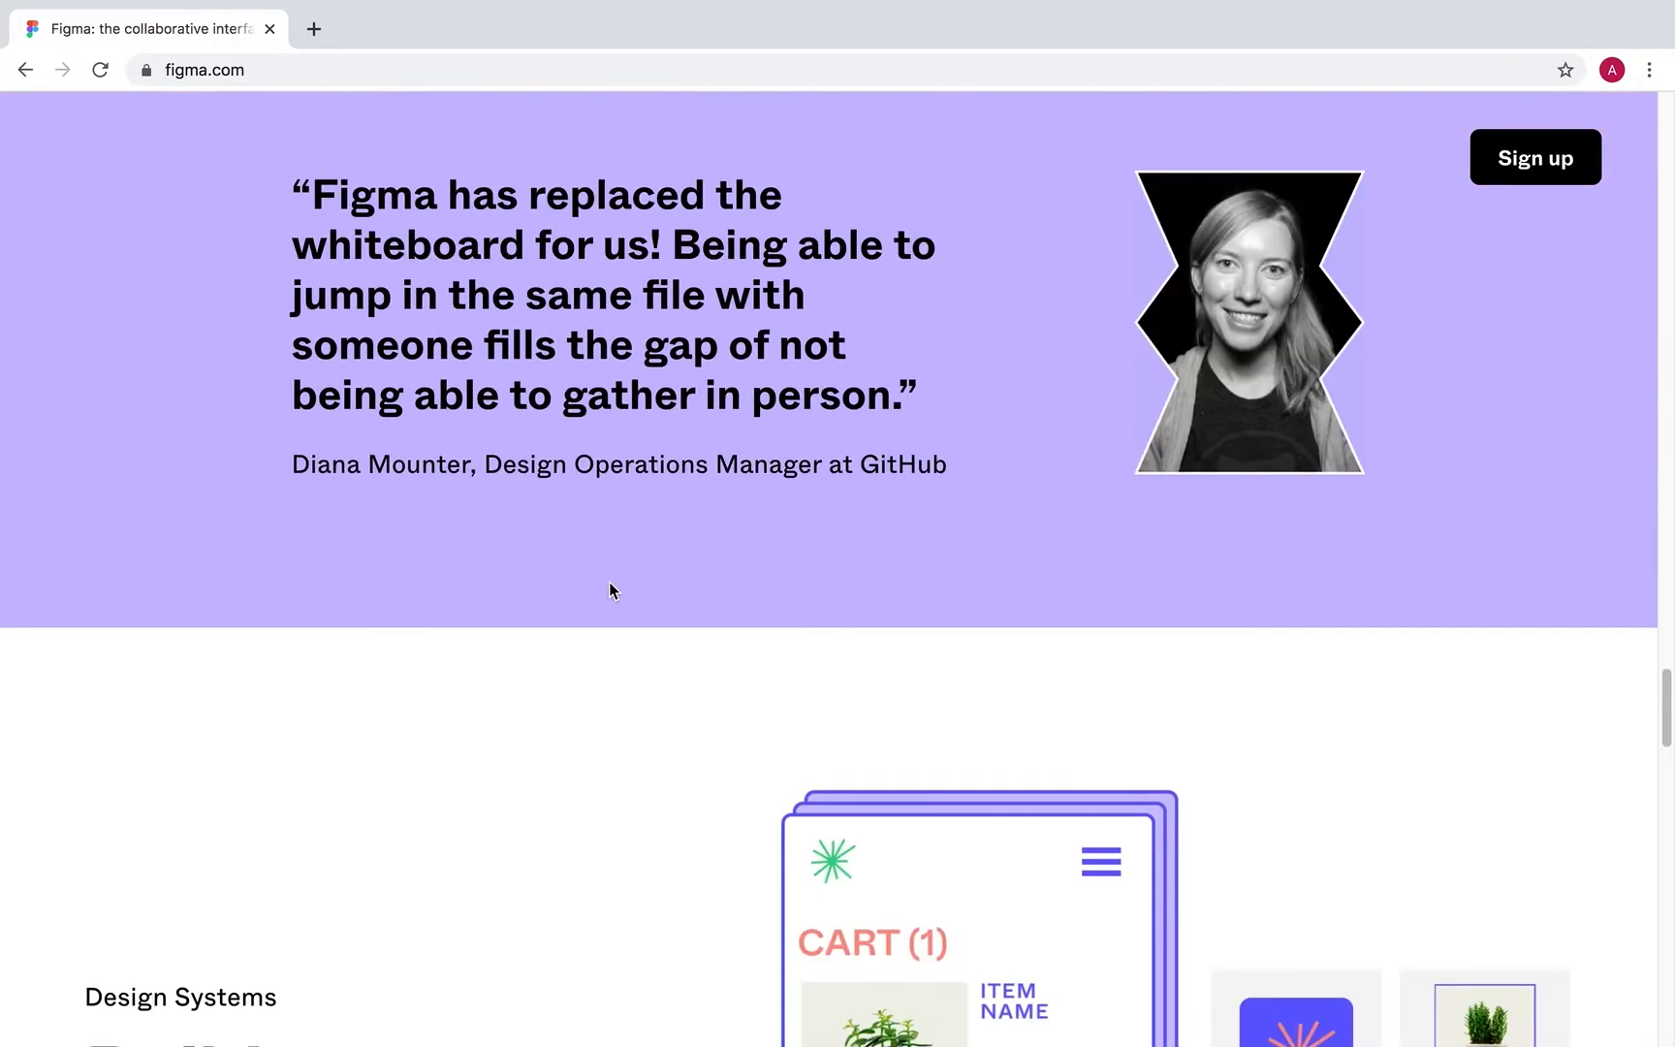
pyautogui.scroll(-4, 609, 586)
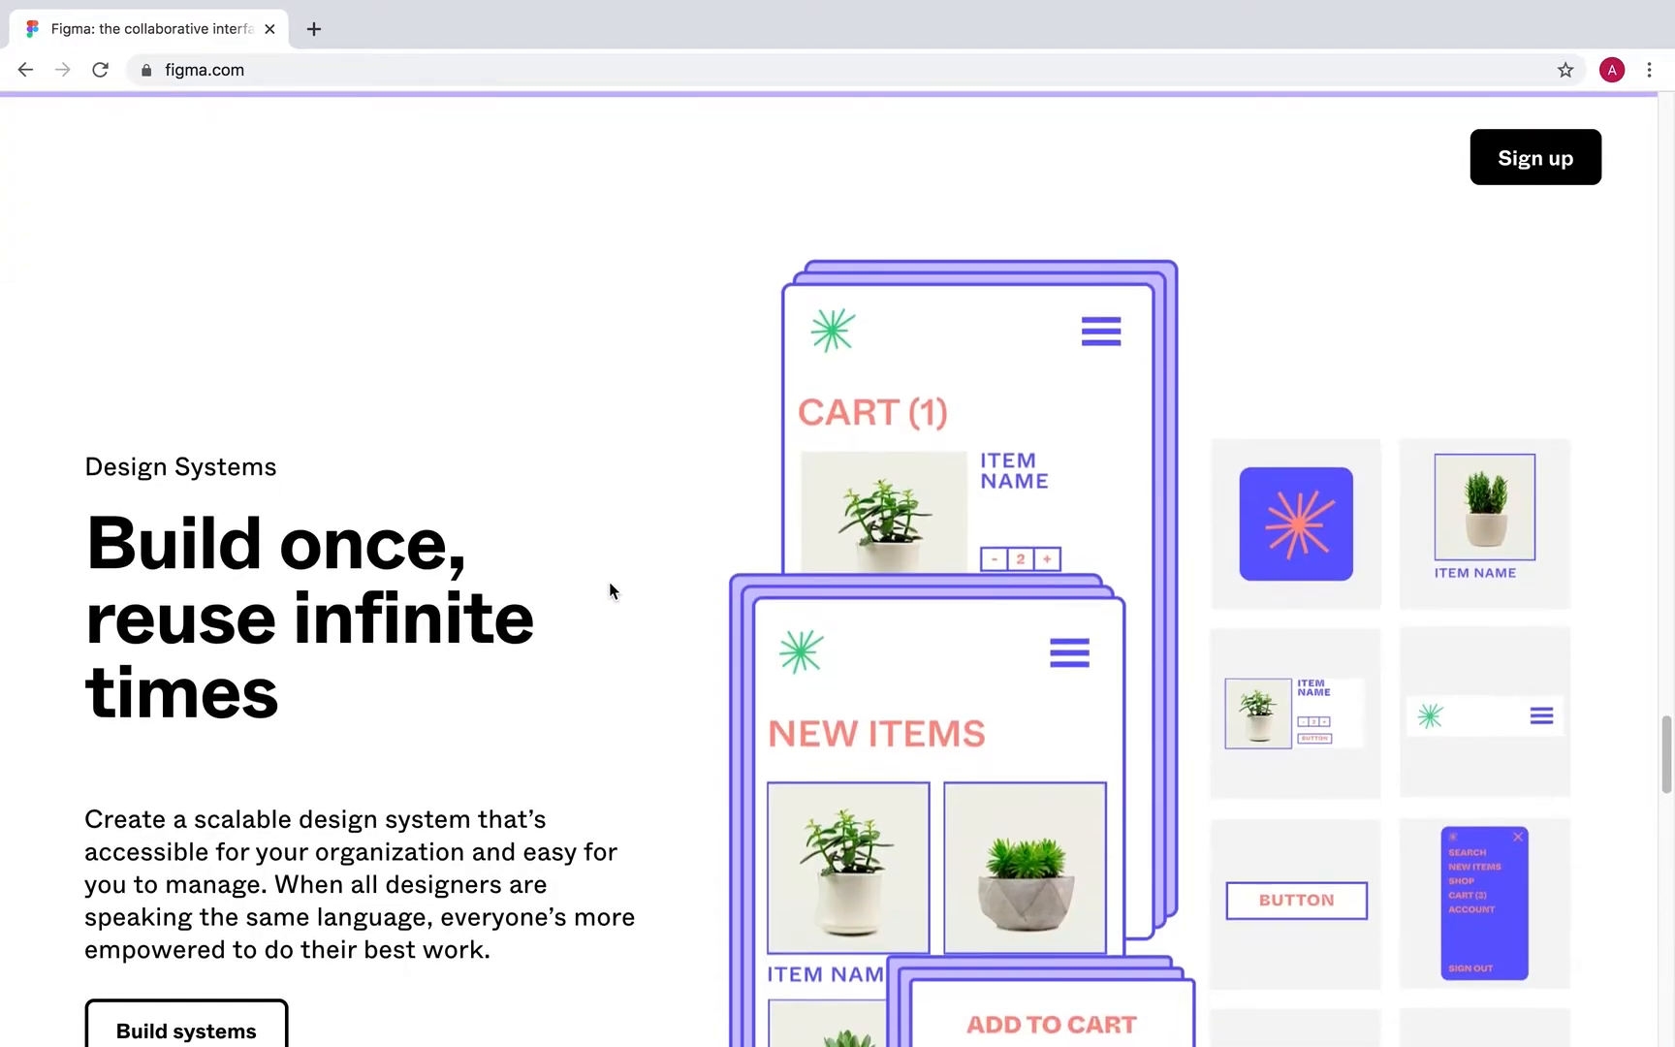
pyautogui.scroll(-1, 609, 587)
pyautogui.scroll(-6, 609, 588)
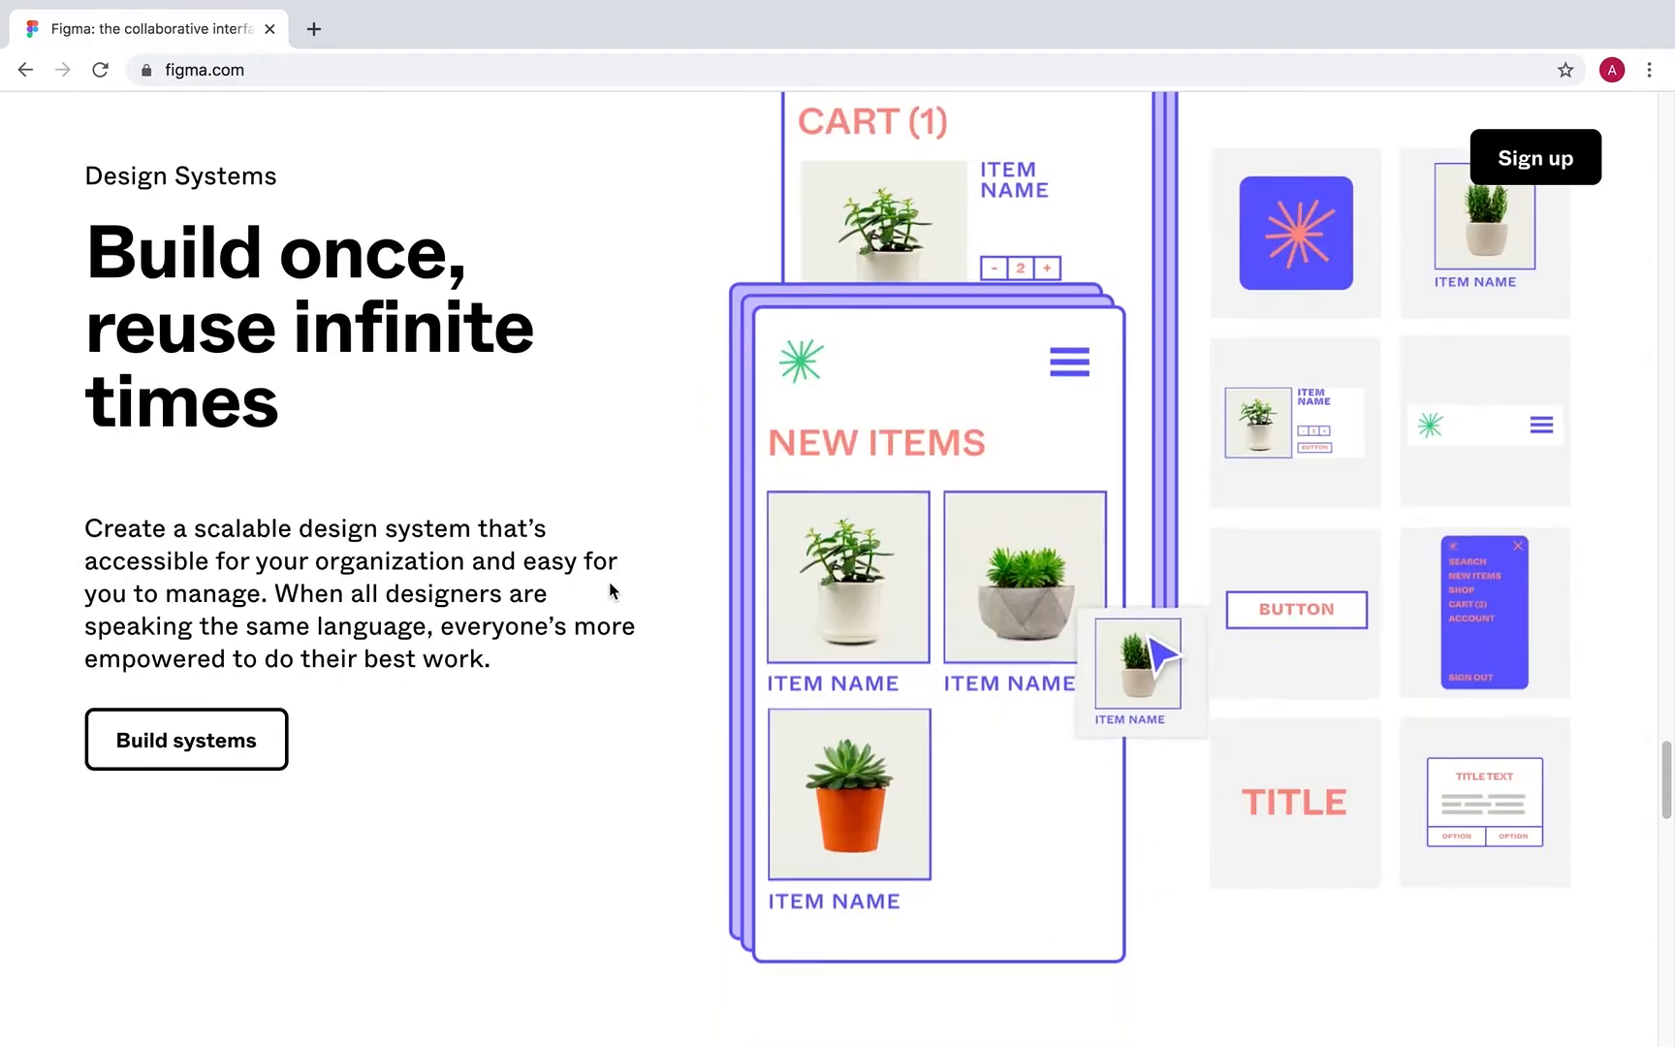
pyautogui.scroll(-13, 609, 587)
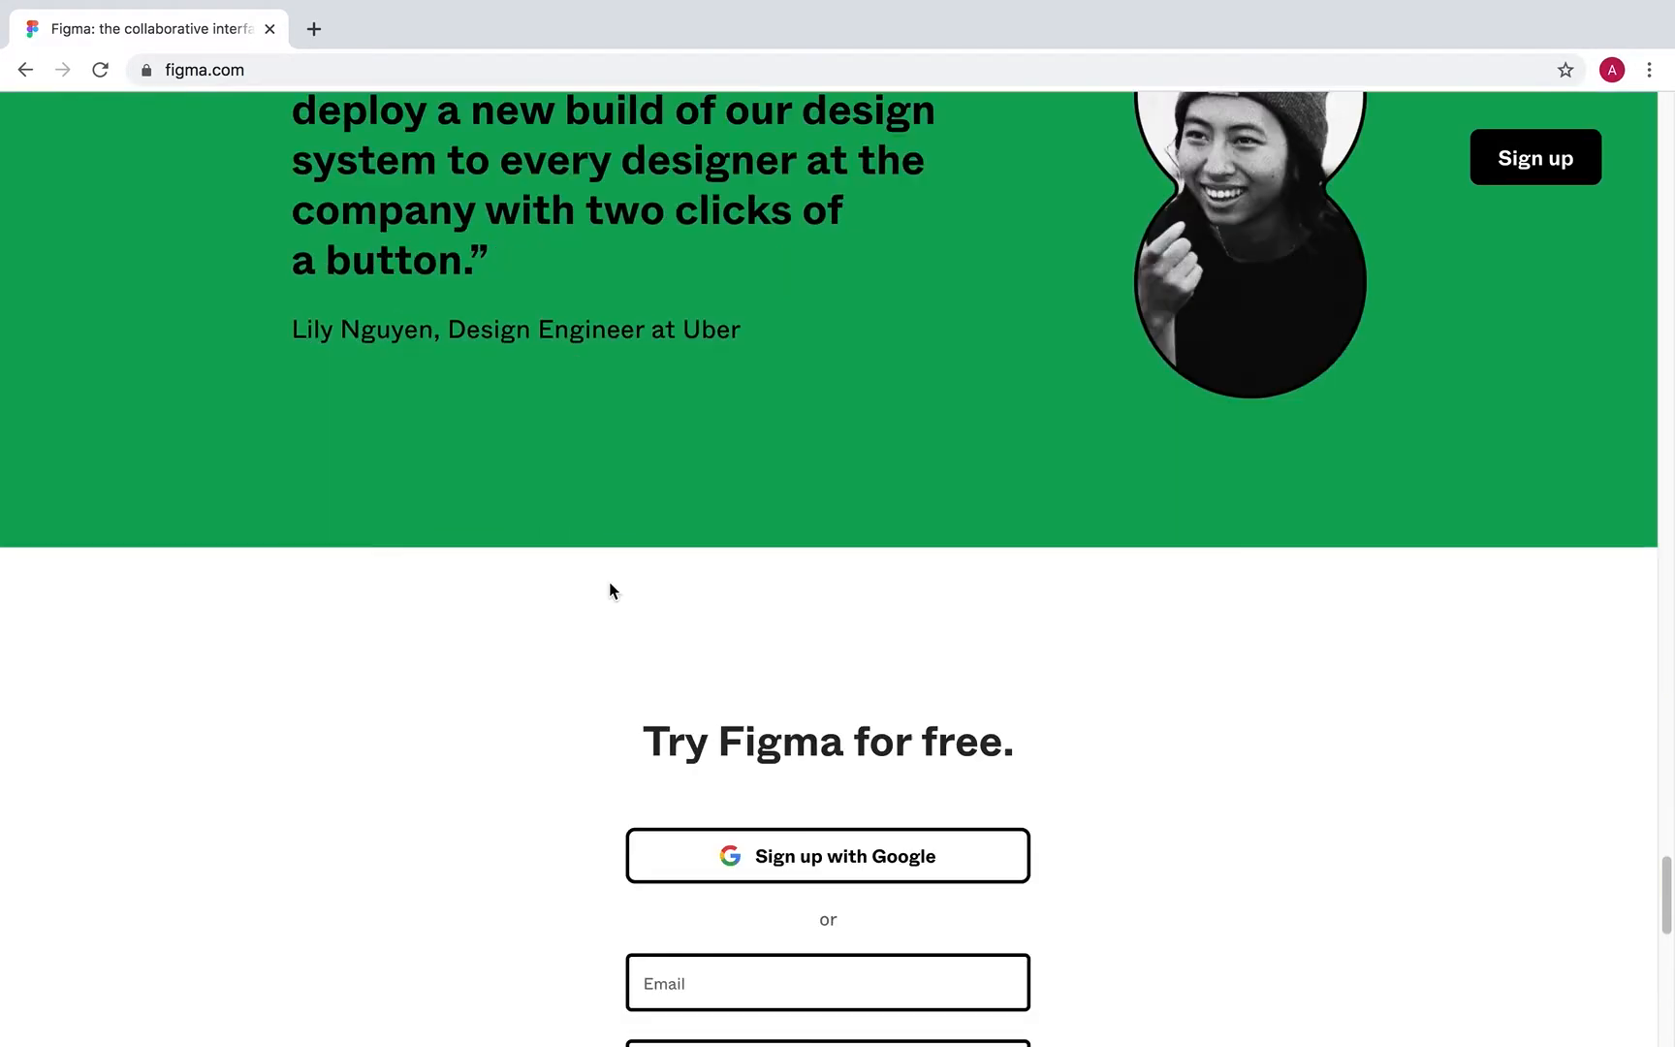
pyautogui.scroll(-3, 611, 583)
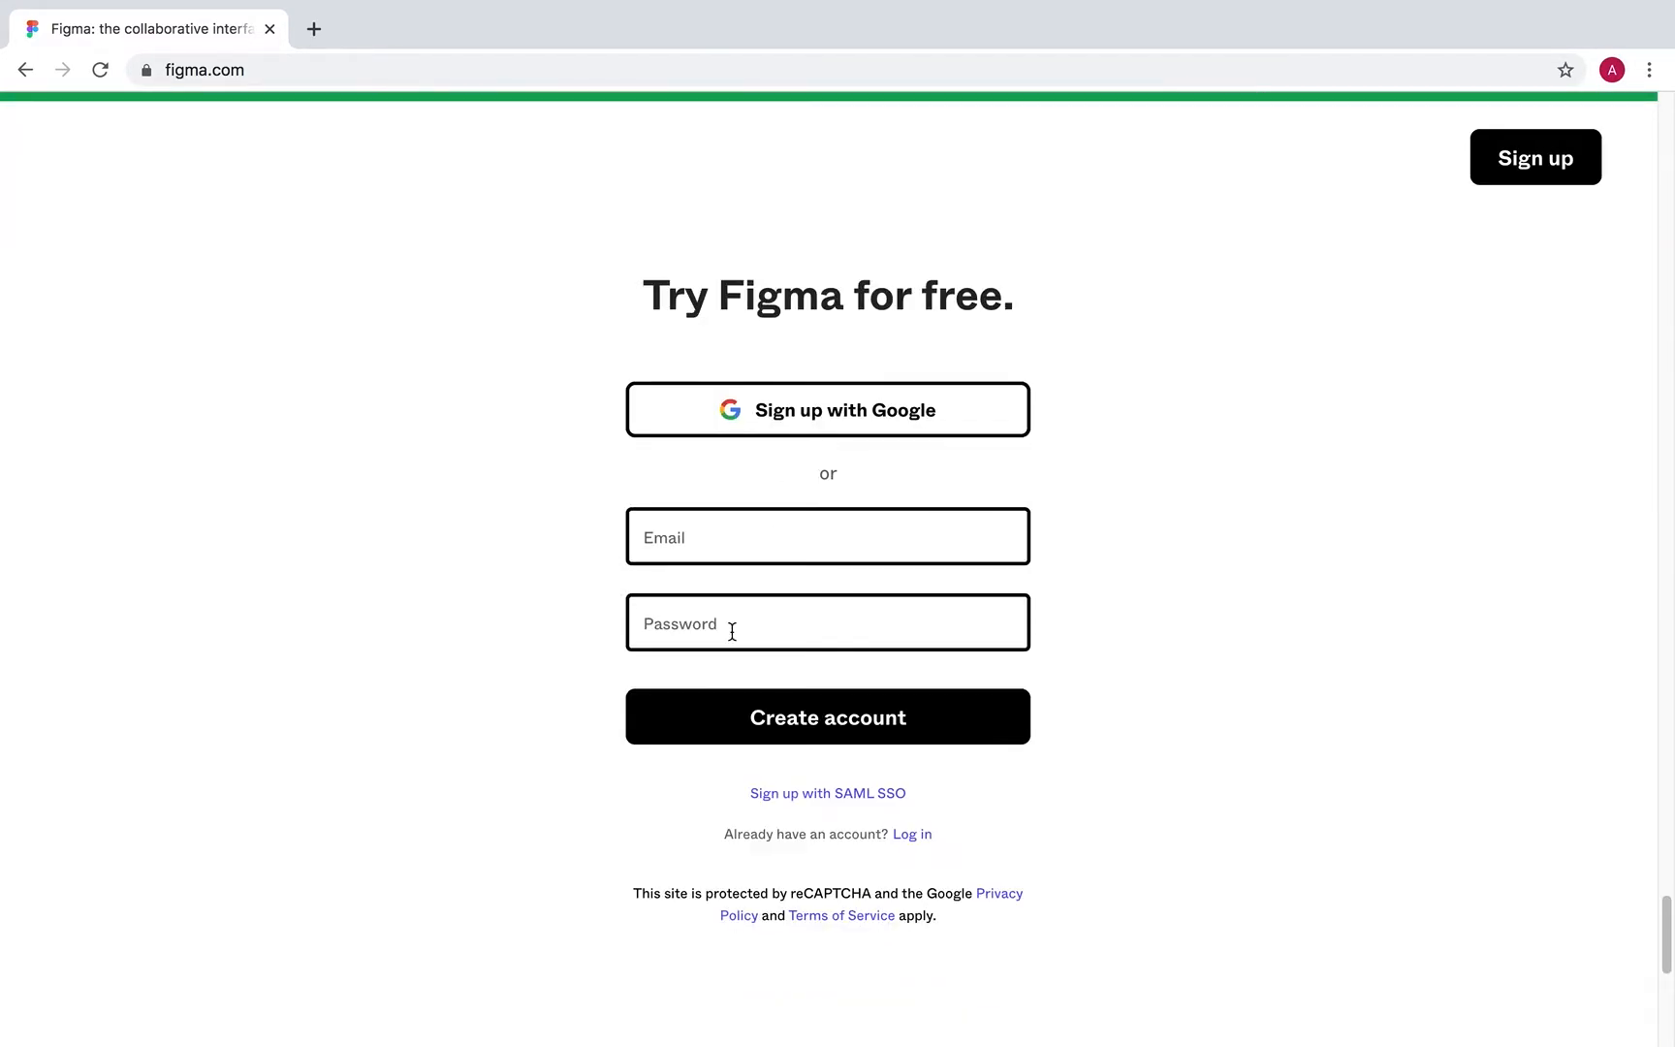
# Log in to Figma with the first listed Google account.
pyautogui.click(913, 836)
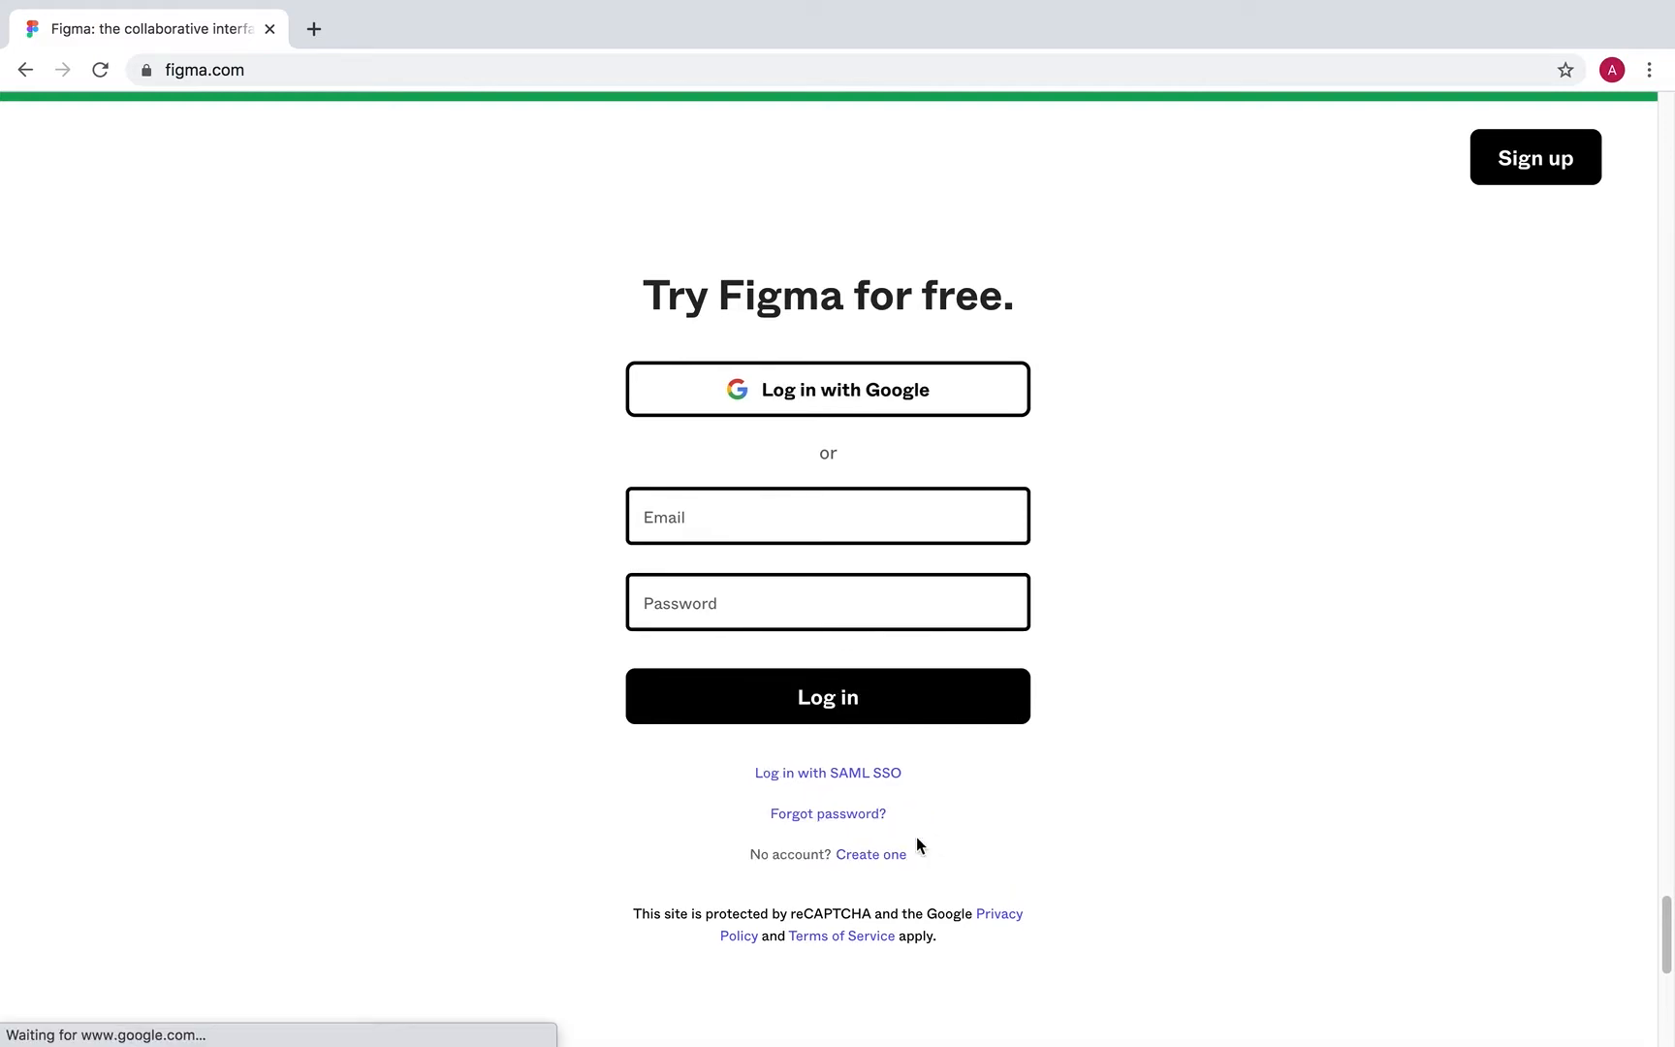
pyautogui.click(788, 393)
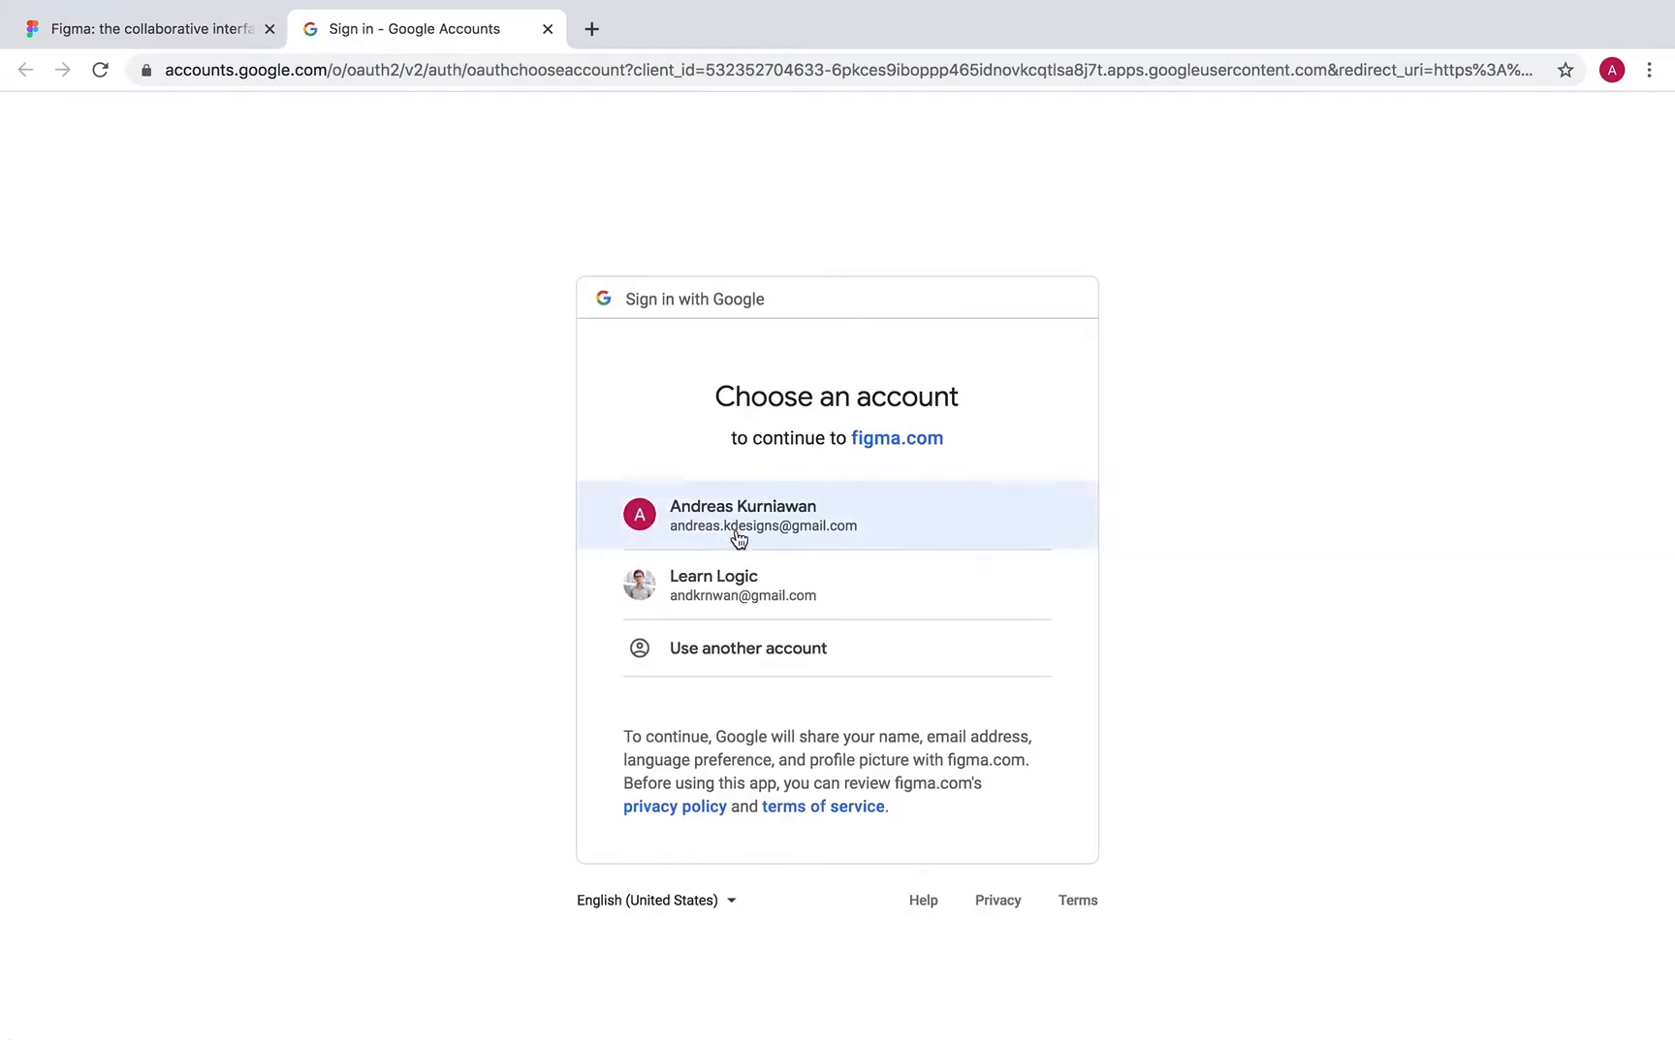
pyautogui.click(739, 535)
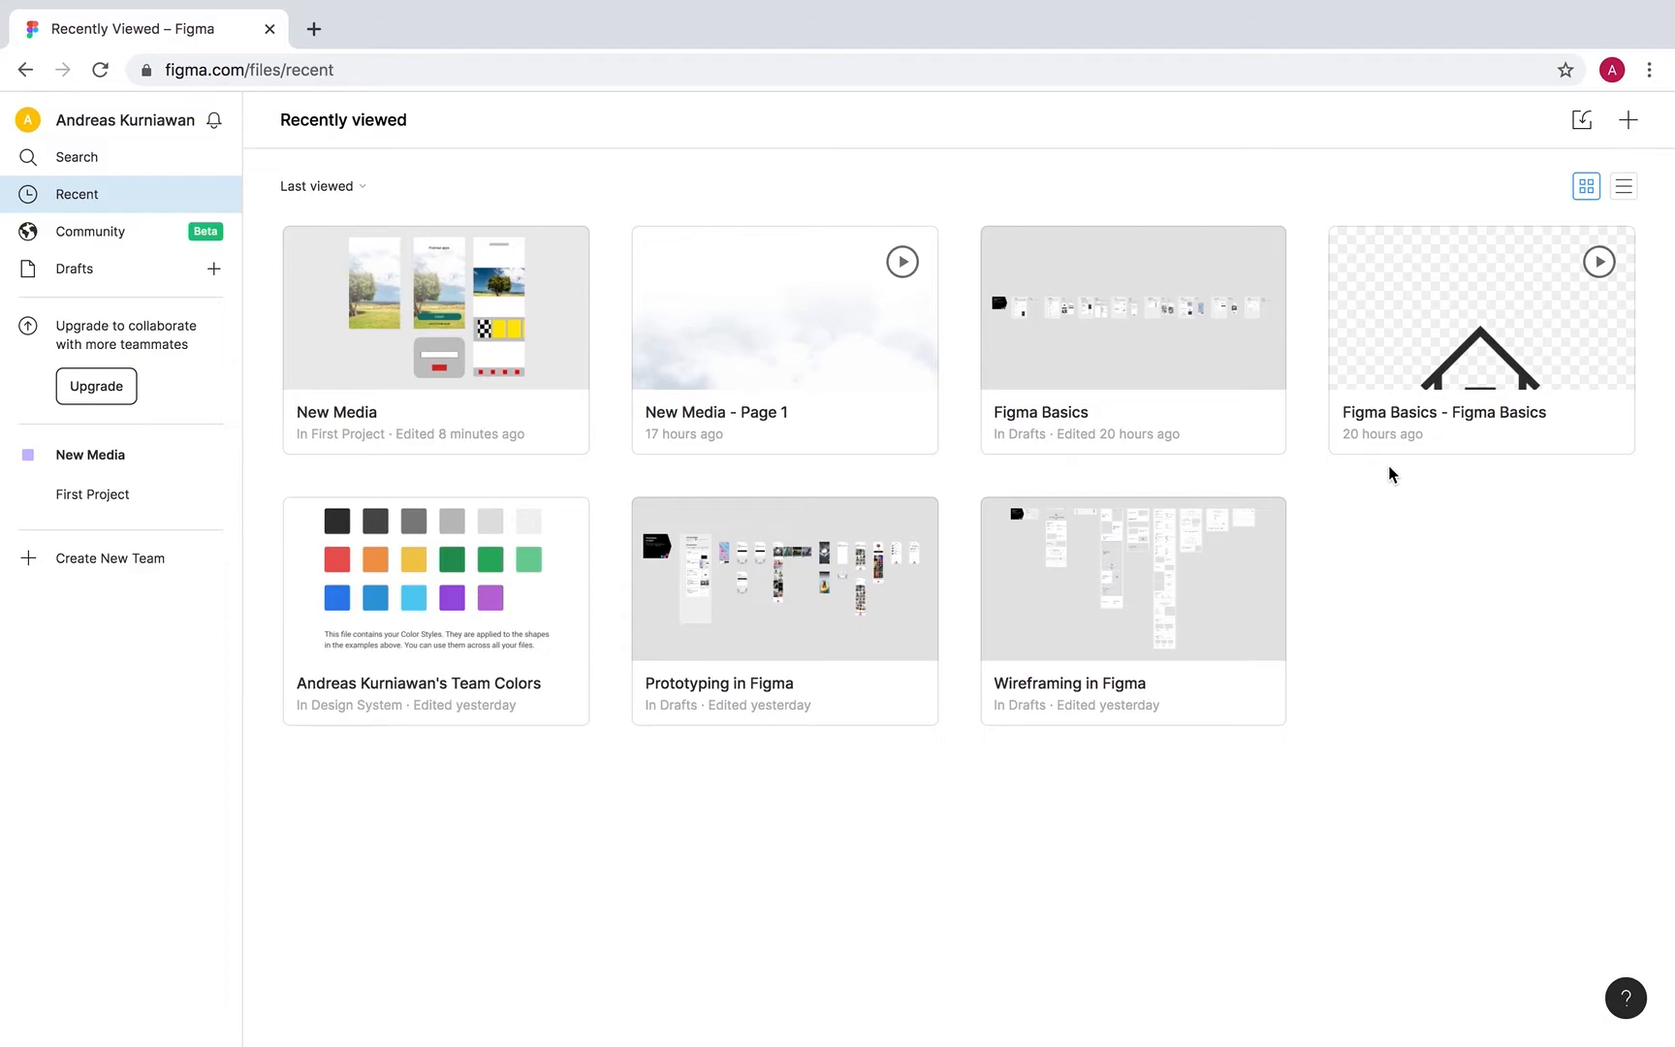
# Create a new blank design file and activate the Move tool.
pyautogui.click(1628, 120)
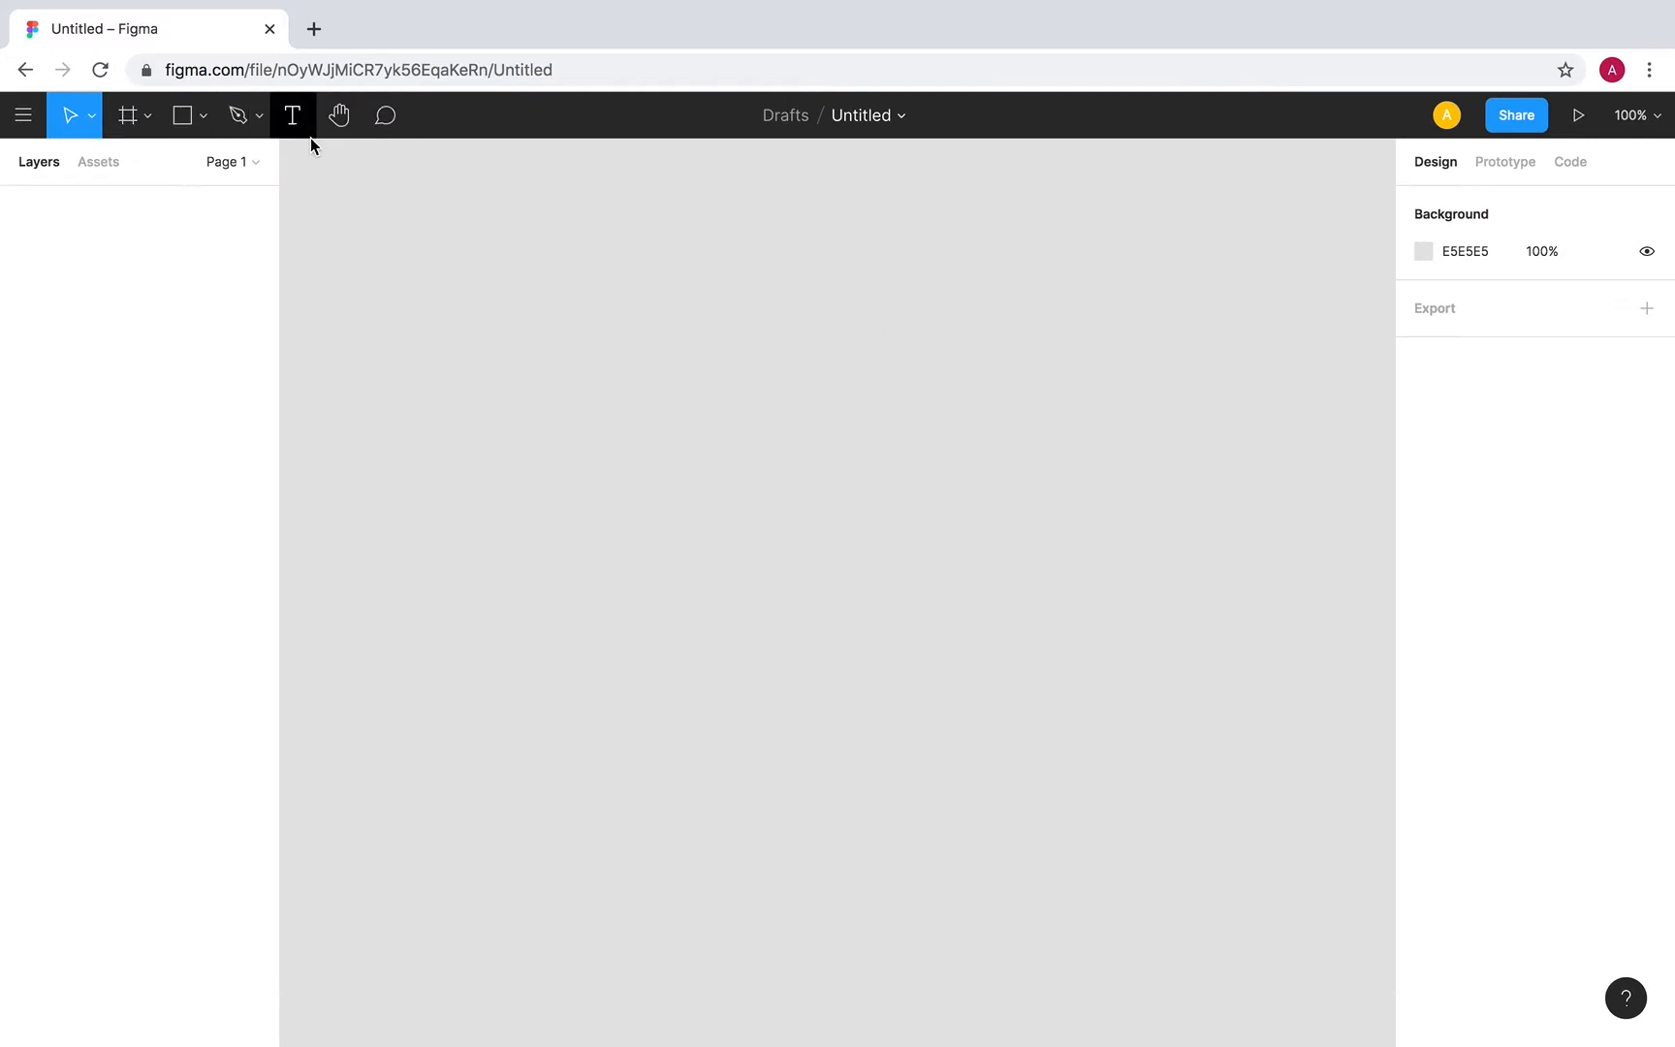
pyautogui.click(90, 115)
pyautogui.click(103, 168)
# Look through the frame size presets and add an iPhone 8 frame to the canvas.
pyautogui.click(132, 118)
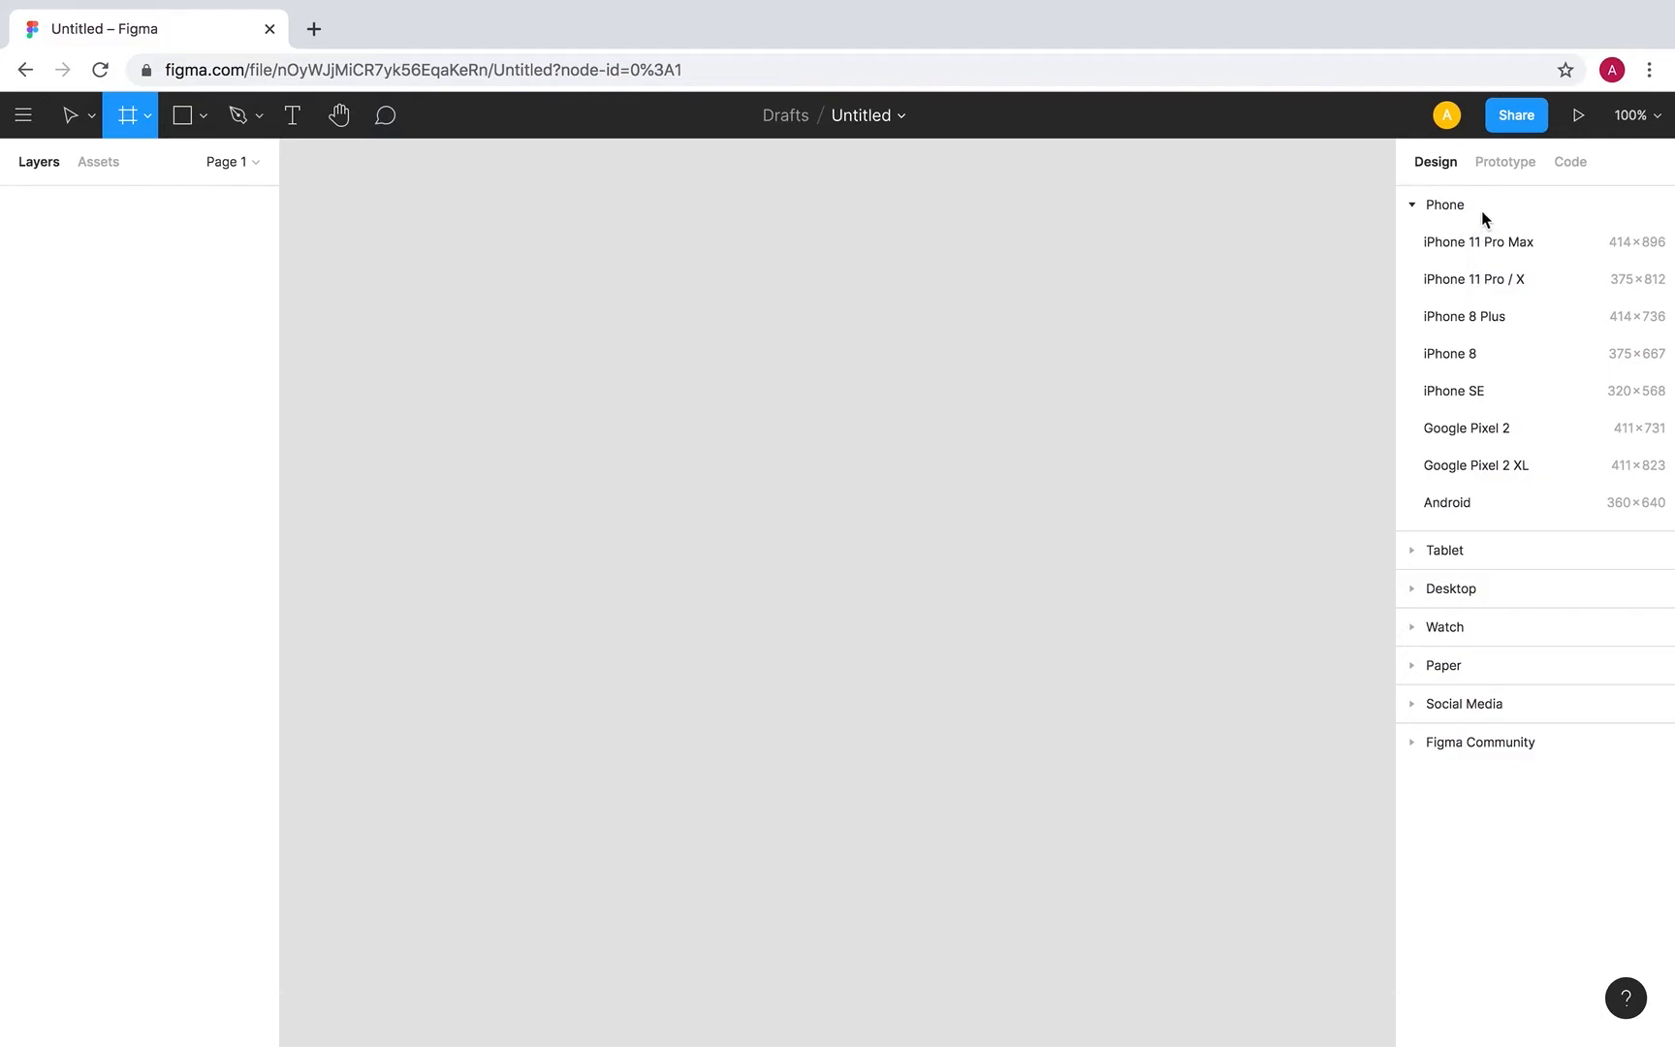
pyautogui.click(1413, 206)
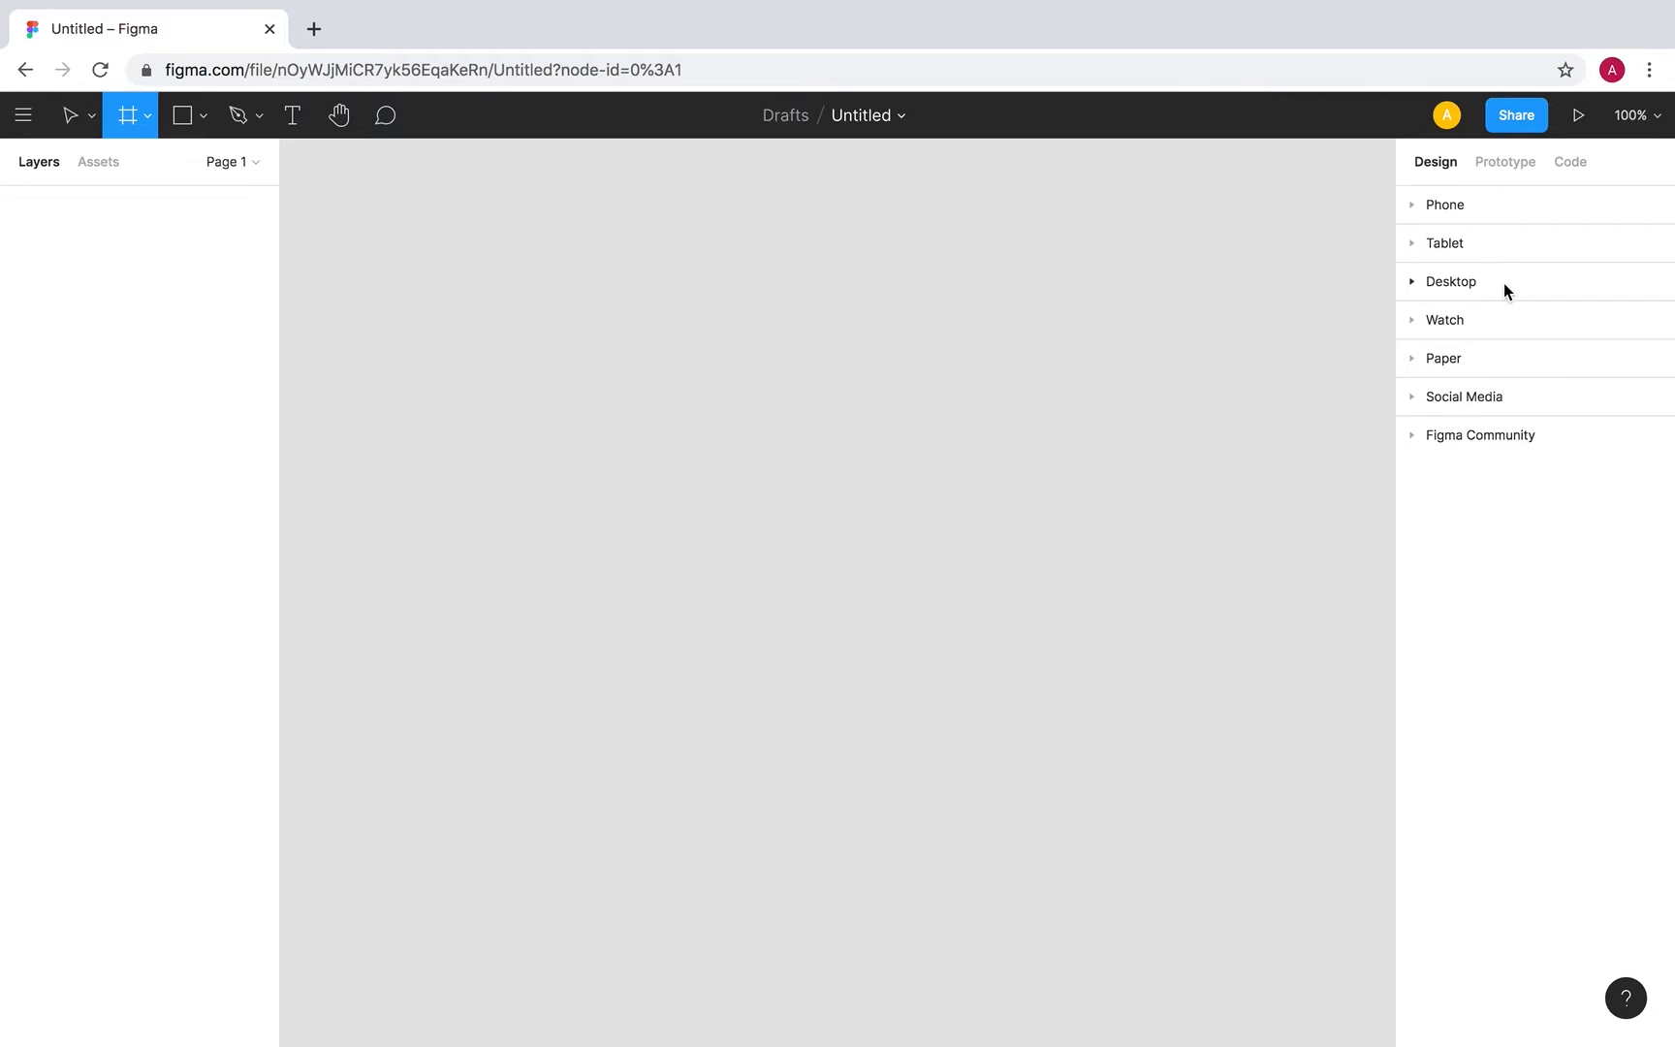
pyautogui.click(1499, 323)
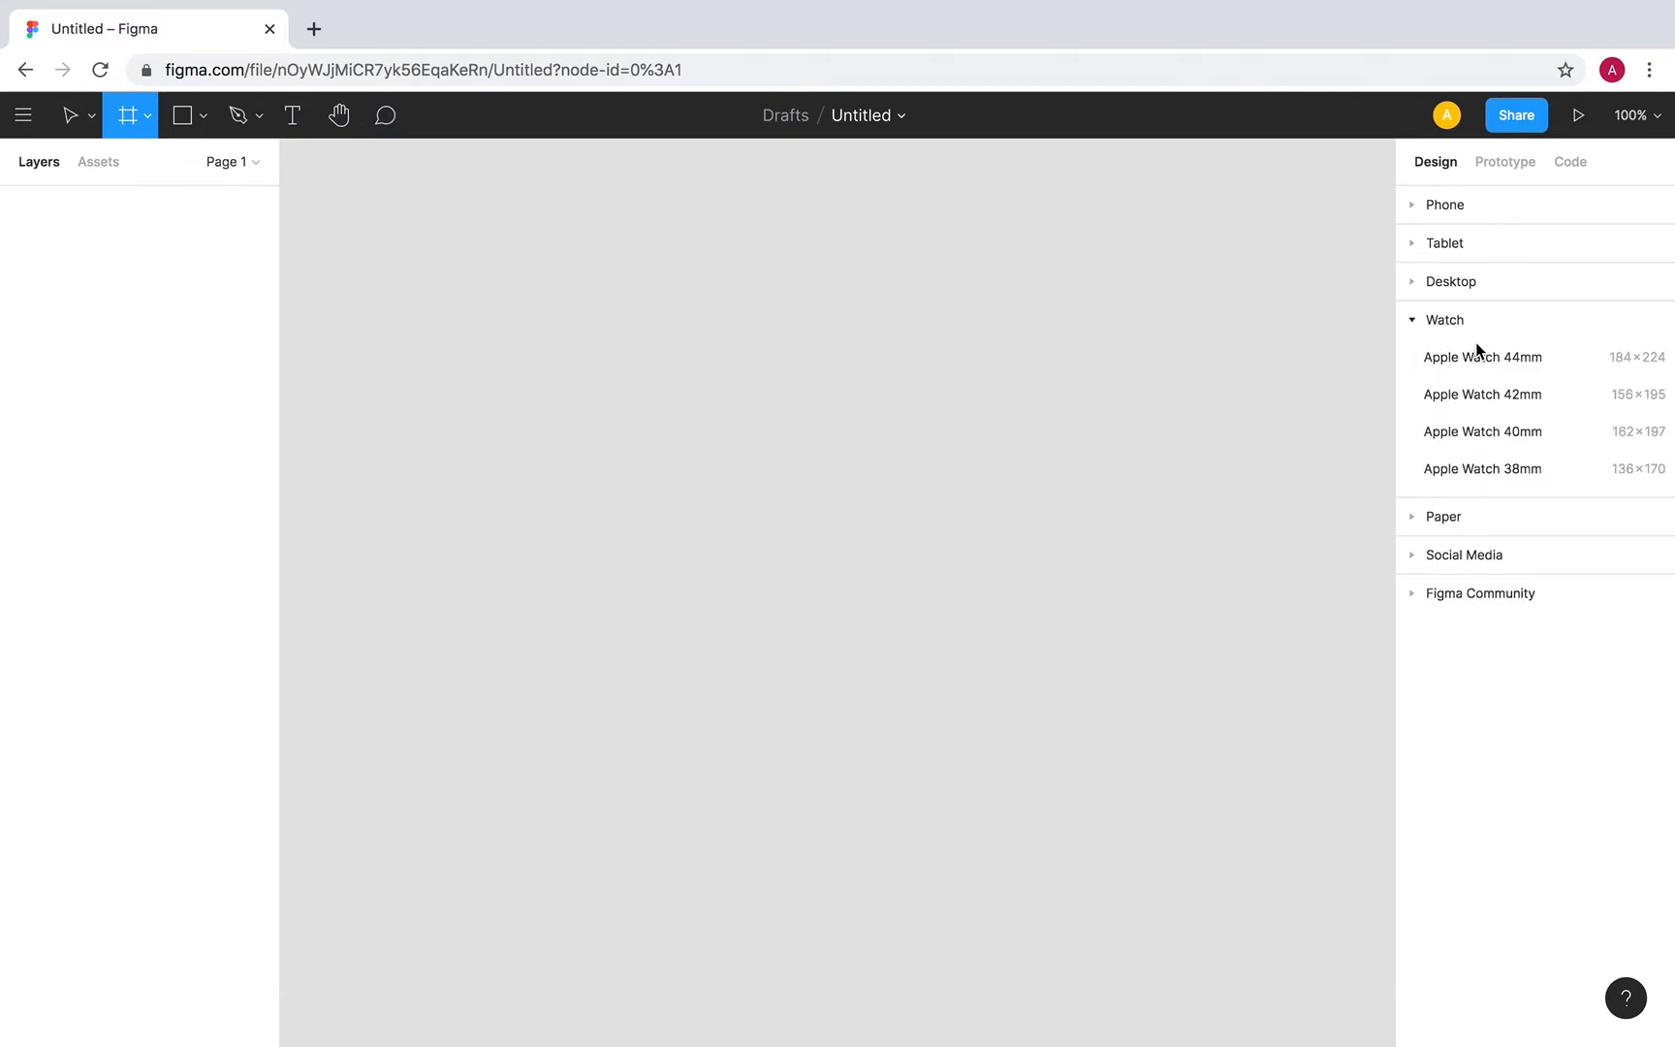
pyautogui.click(1466, 319)
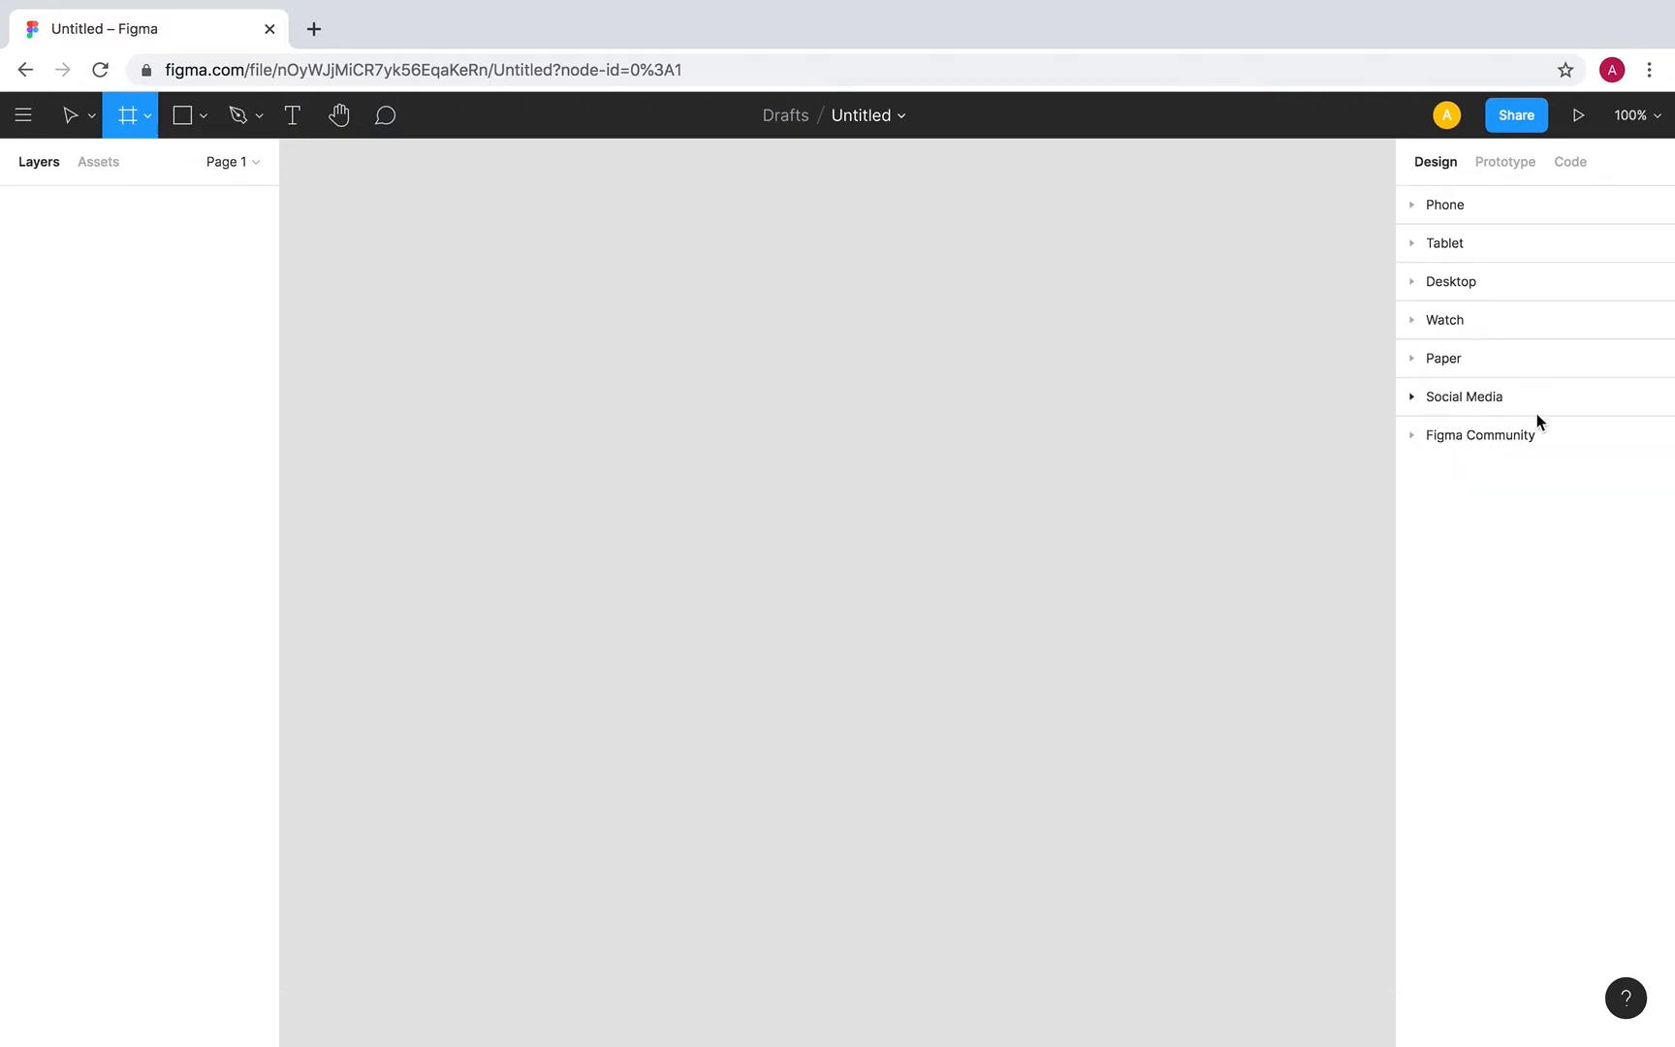
pyautogui.click(1480, 208)
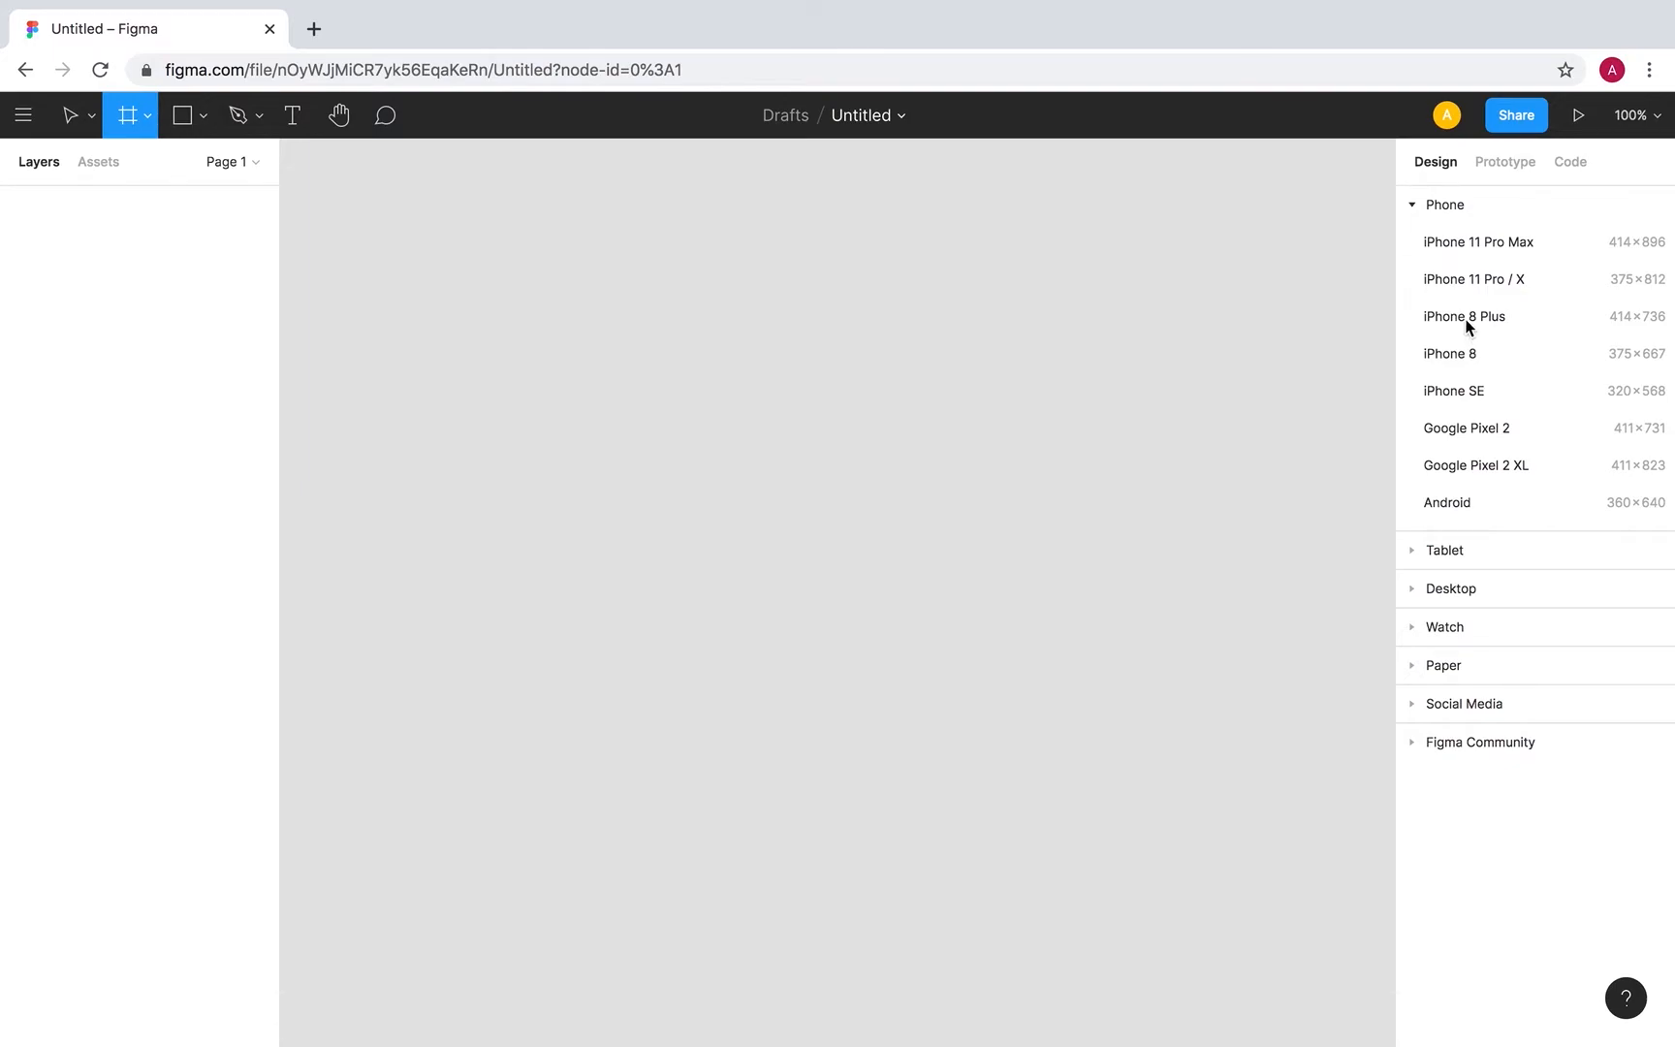
pyautogui.click(1450, 356)
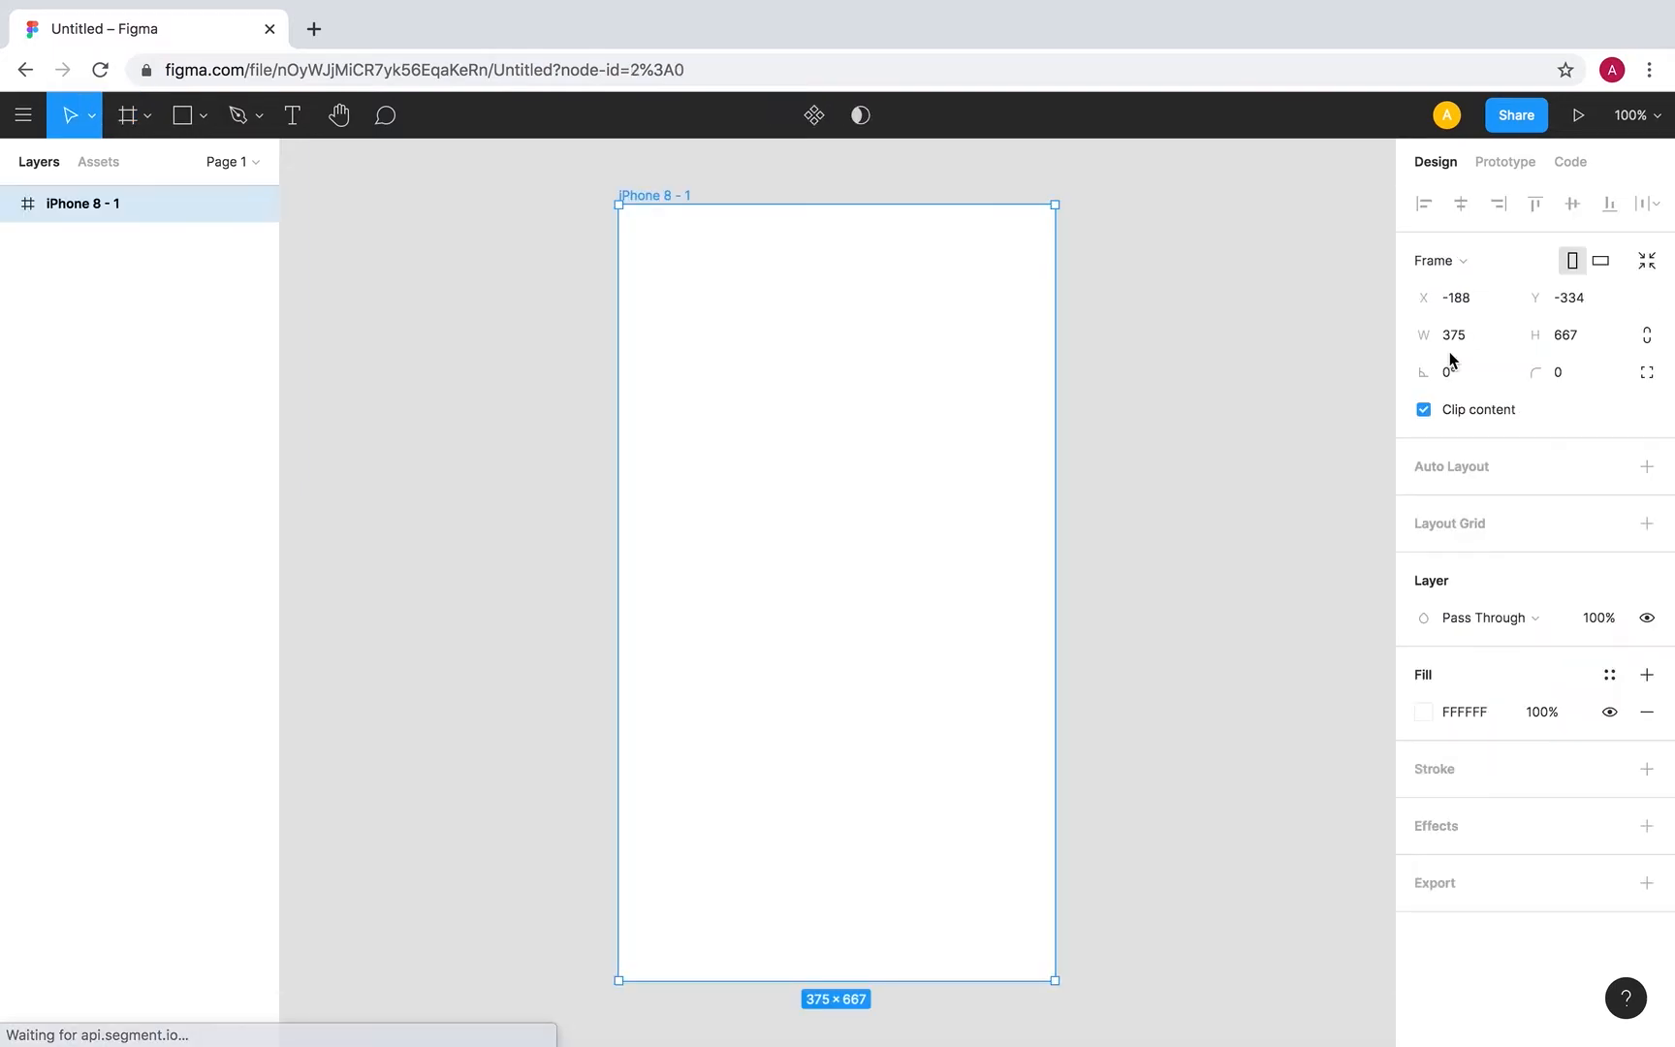
pyautogui.click(128, 116)
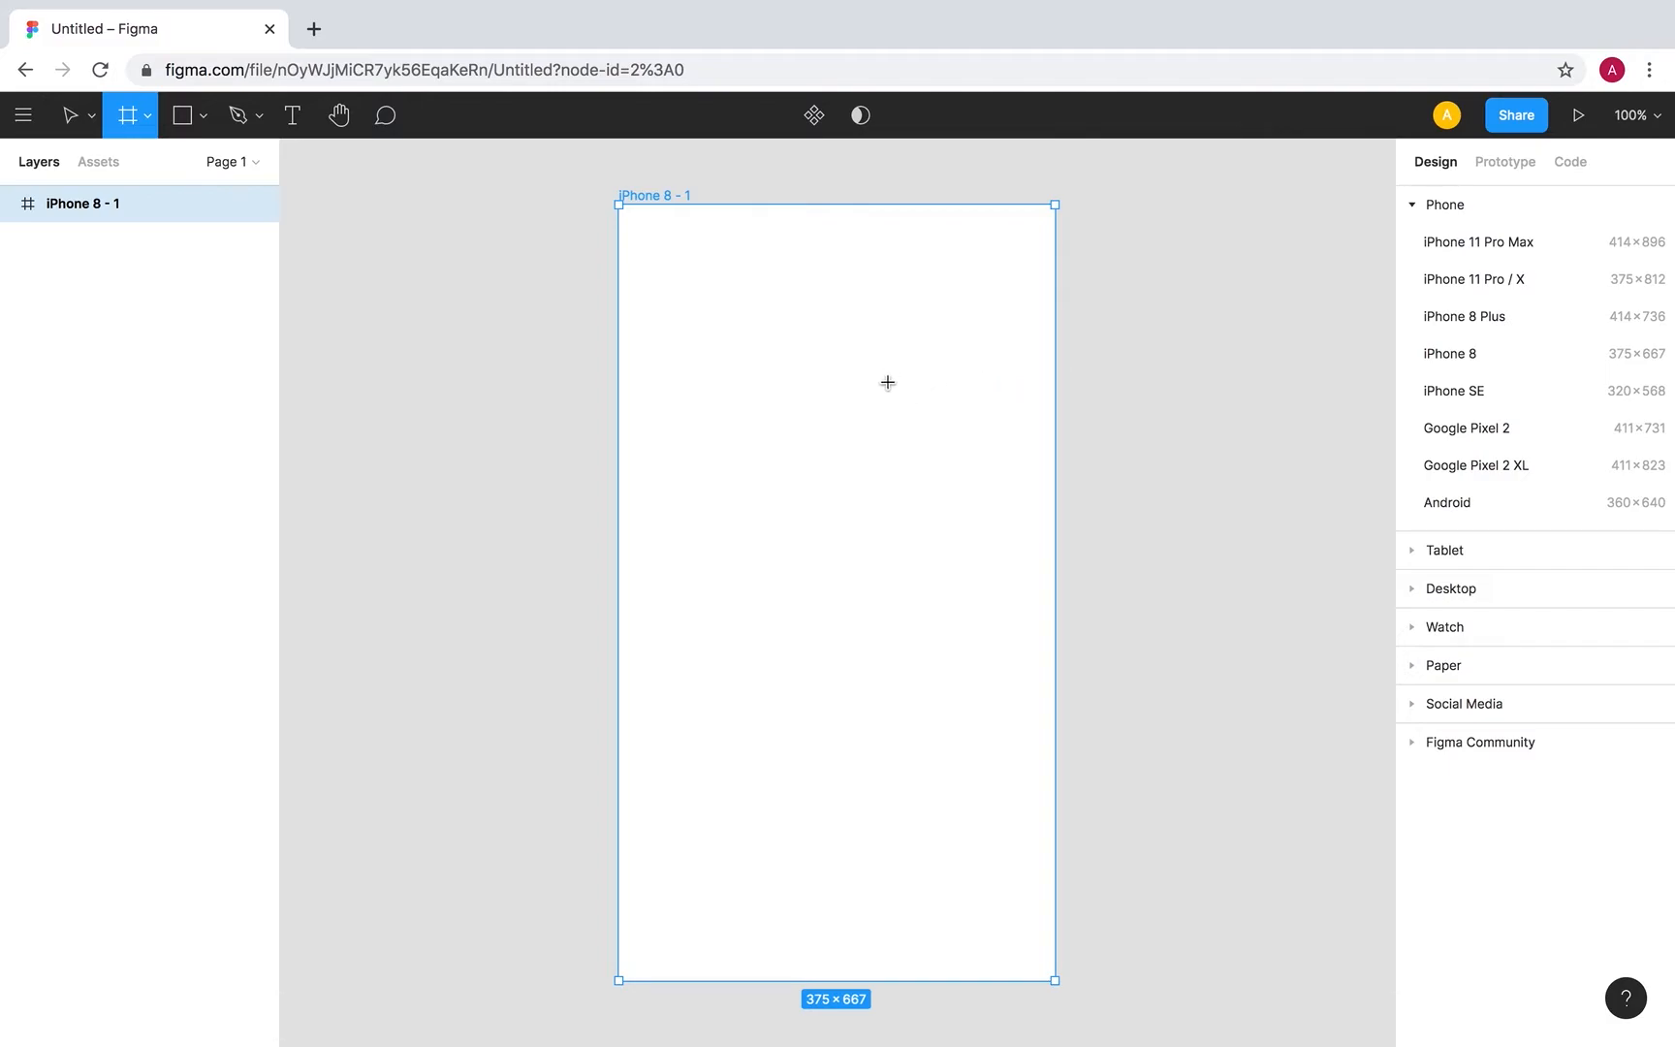
pyautogui.click(70, 116)
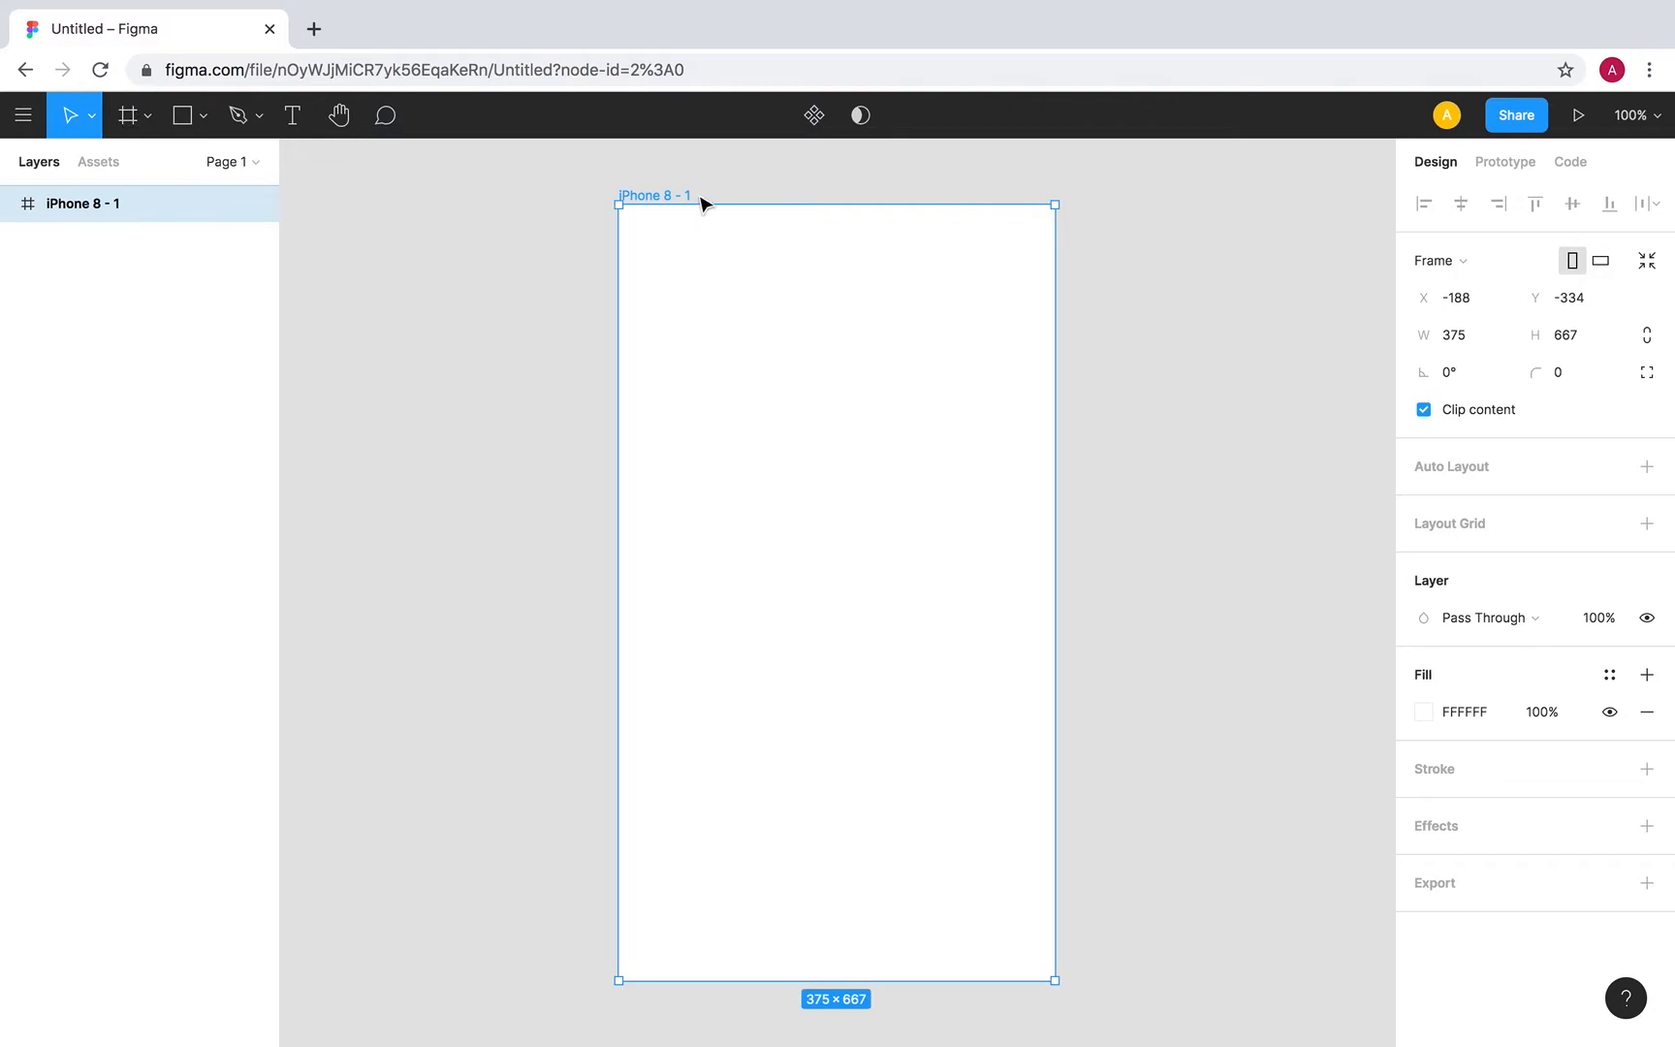
# Rename the iPhone 8 frame as Splash-Bridge.
pyautogui.moveTo(809, 311); pyautogui.dragTo(662, 311)
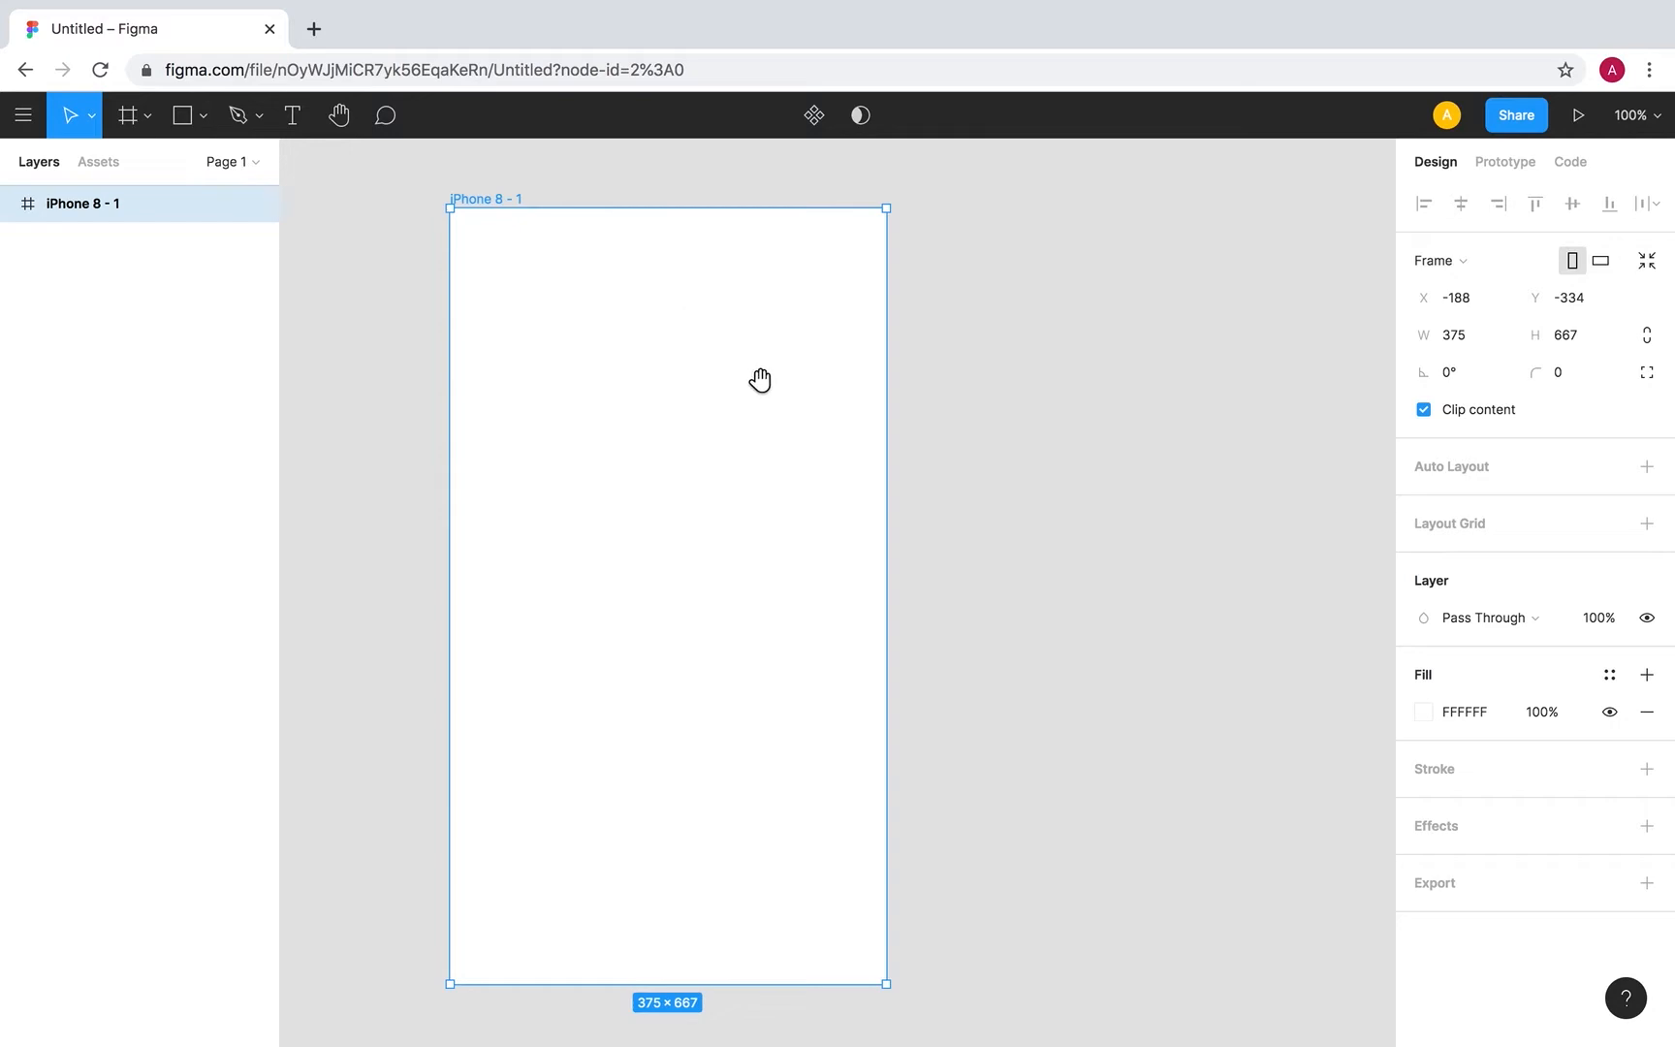
pyautogui.moveTo(973, 426); pyautogui.dragTo(957, 419)
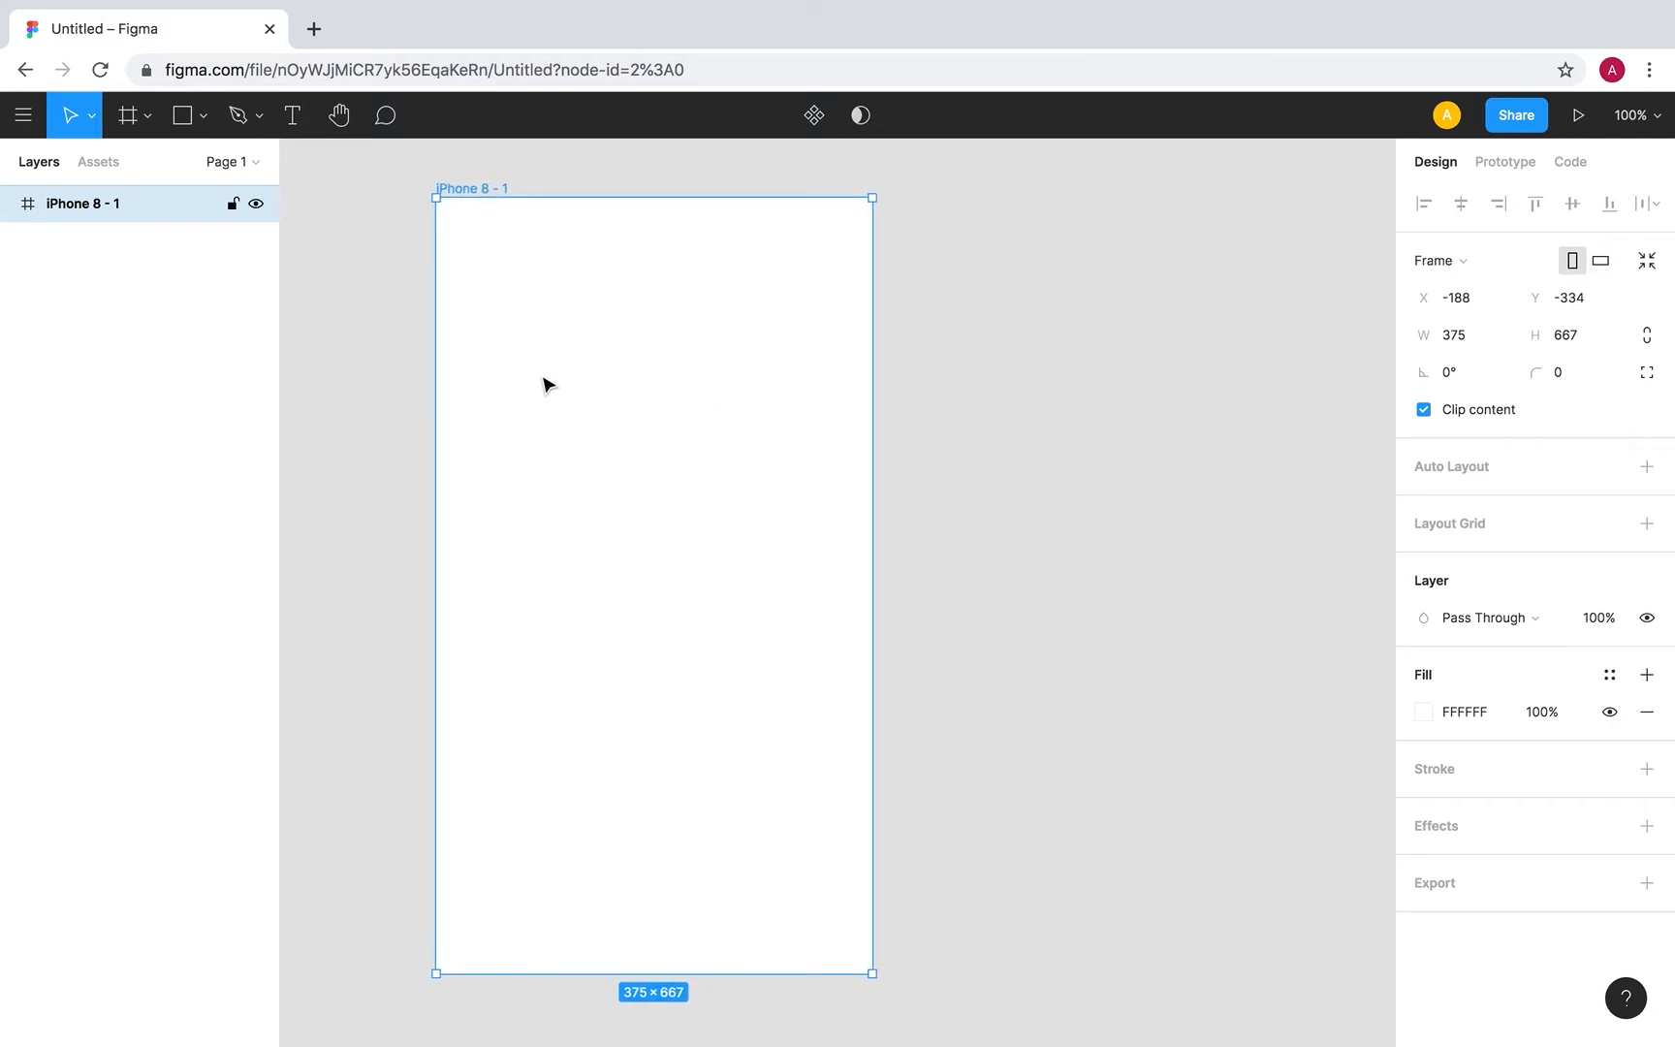
pyautogui.moveTo(703, 329); pyautogui.dragTo(613, 329)
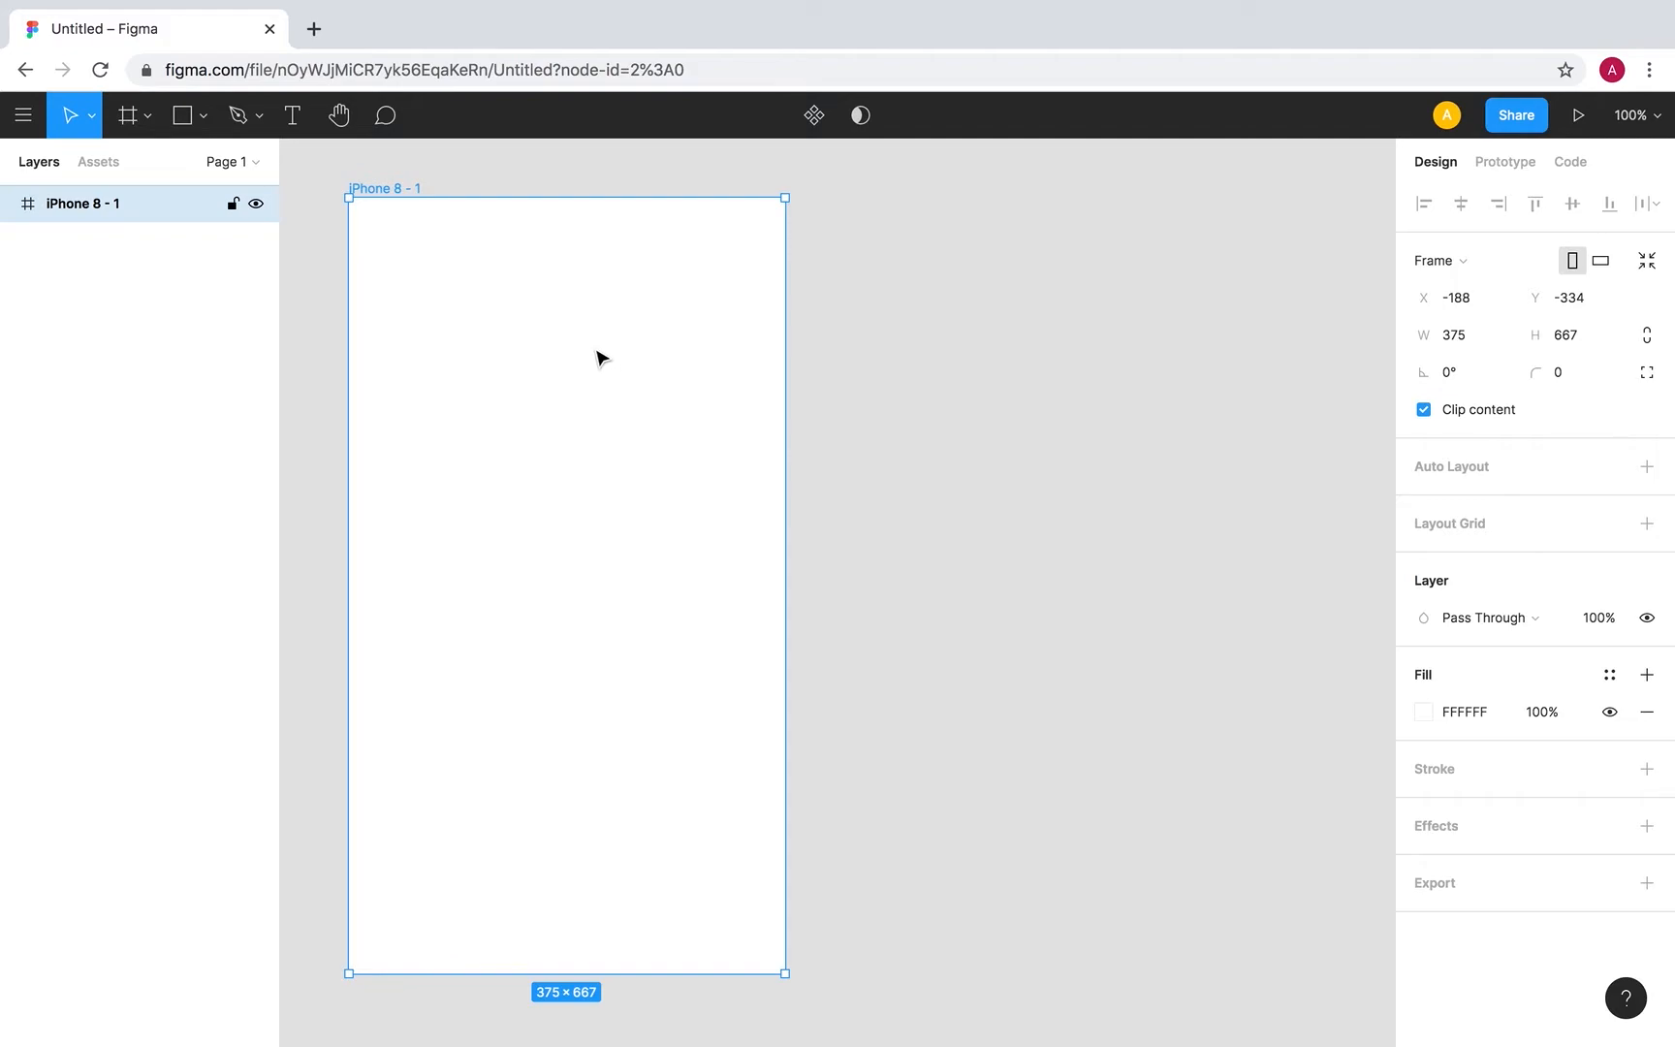
pyautogui.doubleClick(400, 191)
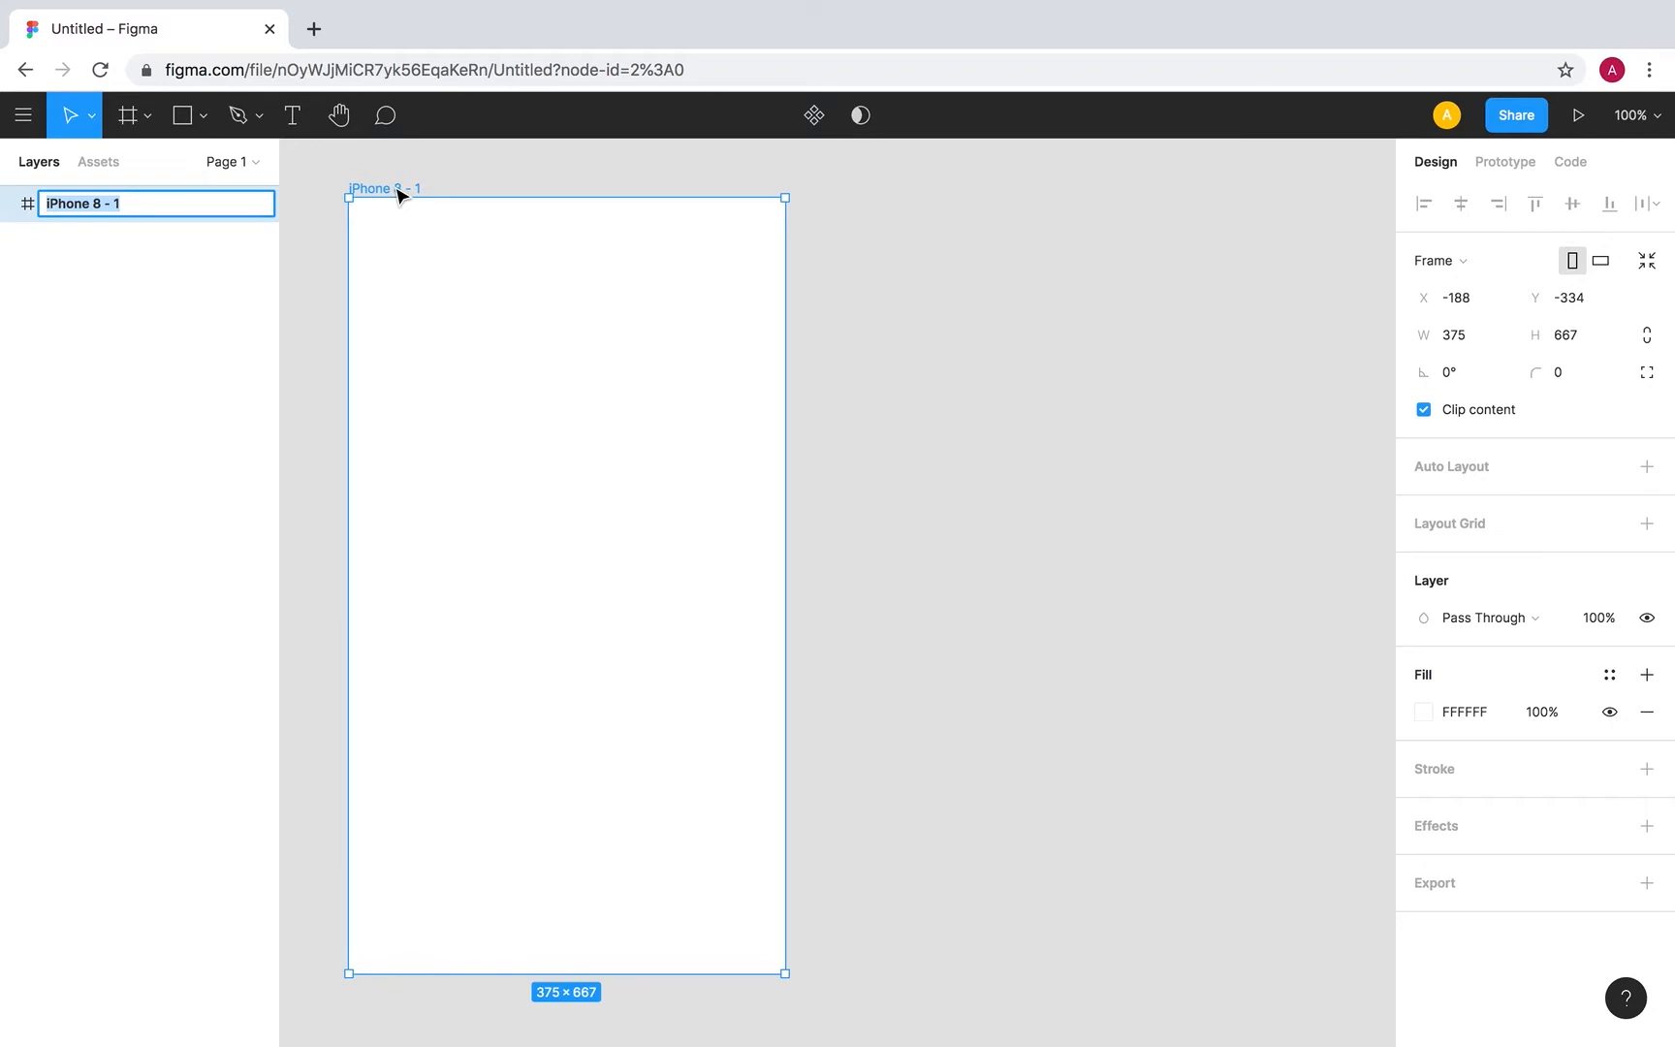
pyautogui.write('Splash-Bridge')
pyautogui.press('Return')
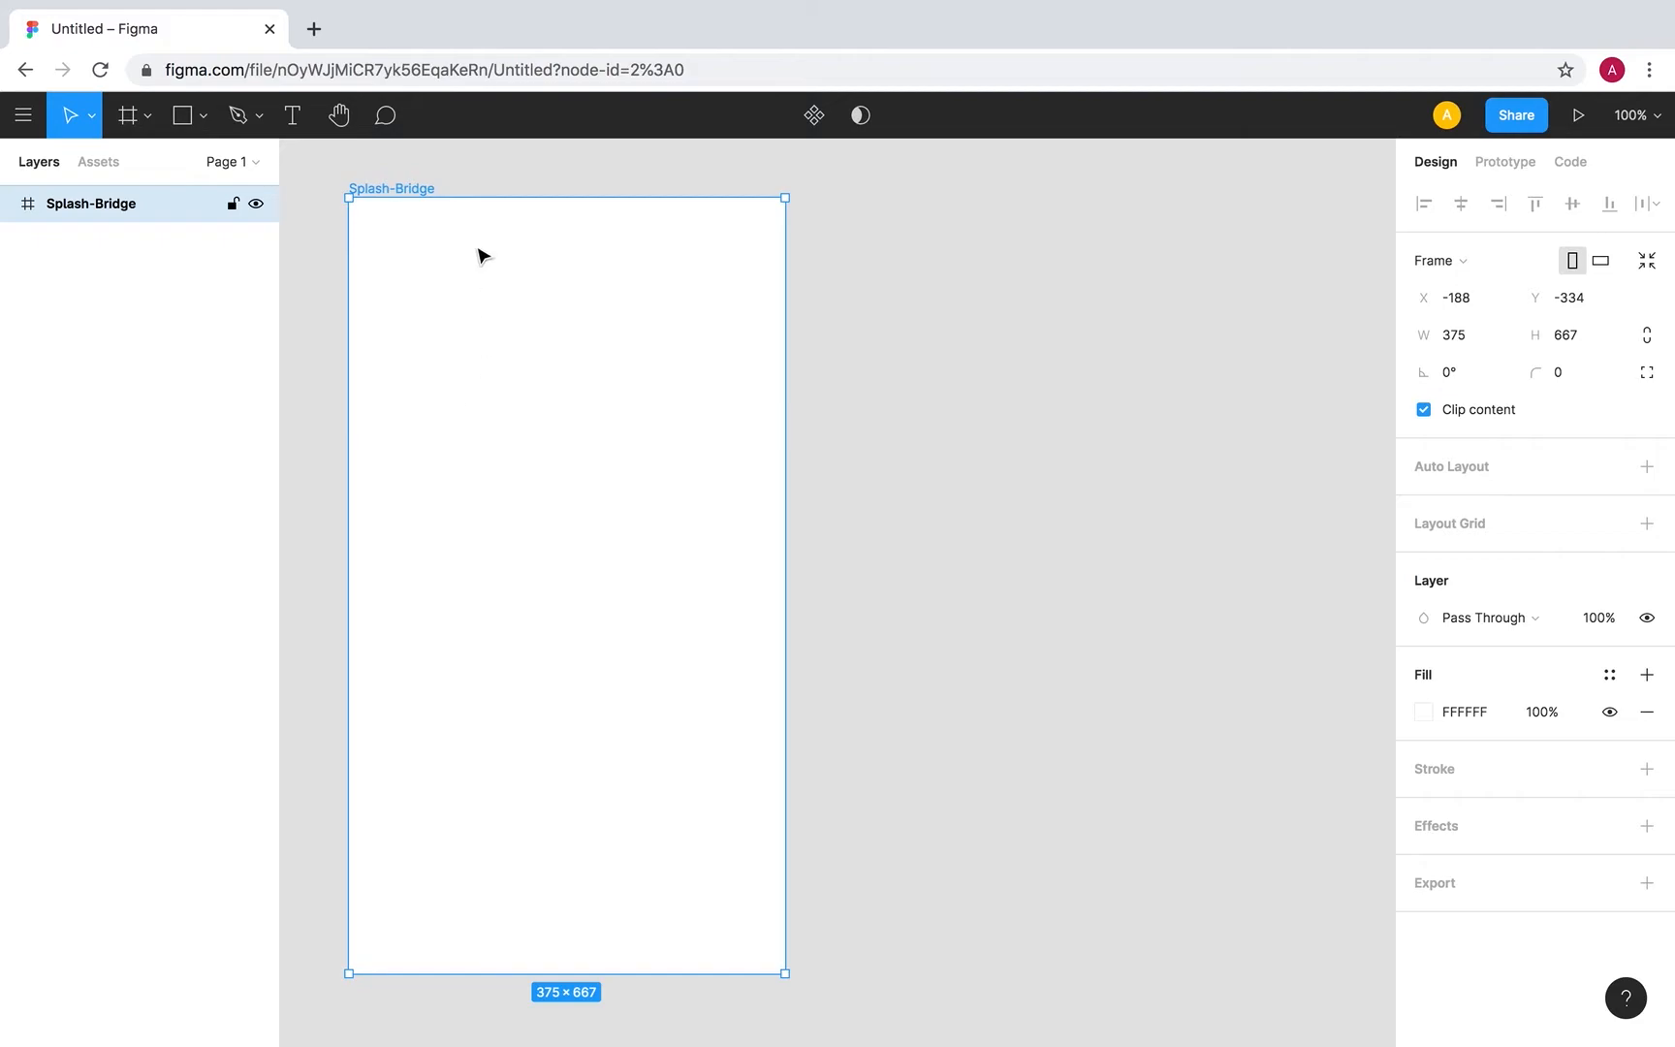
# Draw a 375 × 667 rectangle that covers the whole Splash-Bridge frame.
pyautogui.click(186, 118)
pyautogui.click(200, 117)
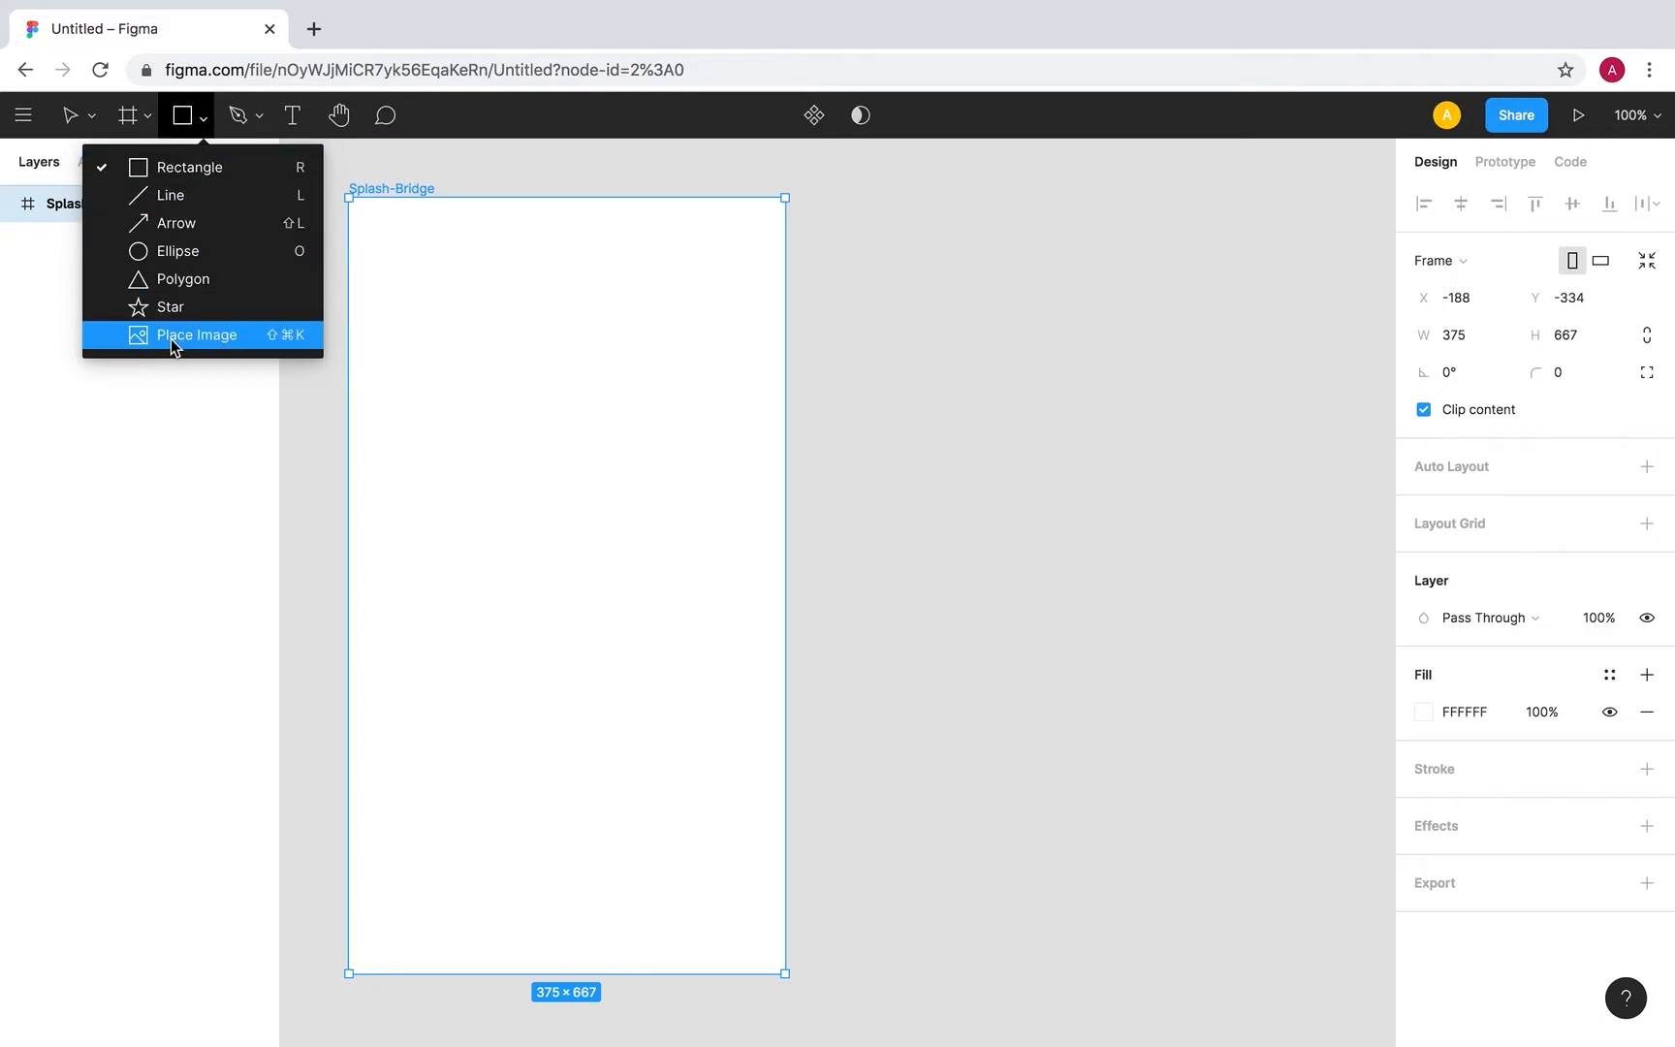
pyautogui.click(196, 169)
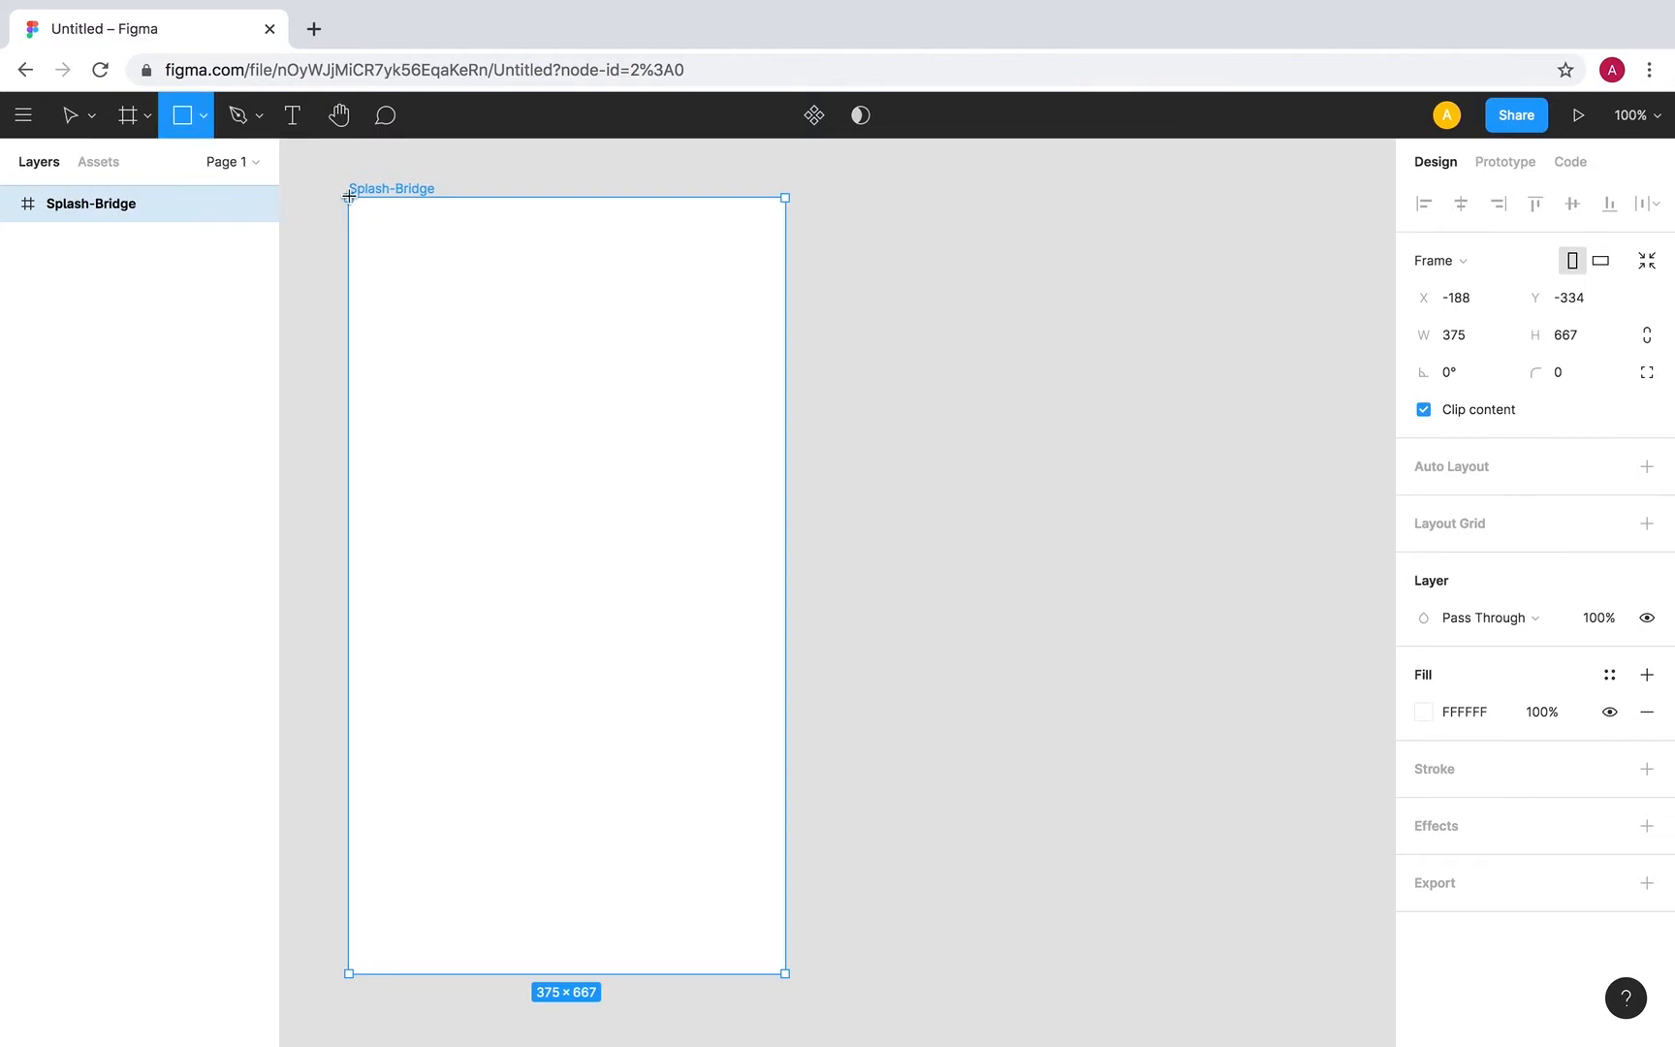
pyautogui.moveTo(348, 197); pyautogui.dragTo(790, 978)
pyautogui.moveTo(787, 979); pyautogui.dragTo(785, 974)
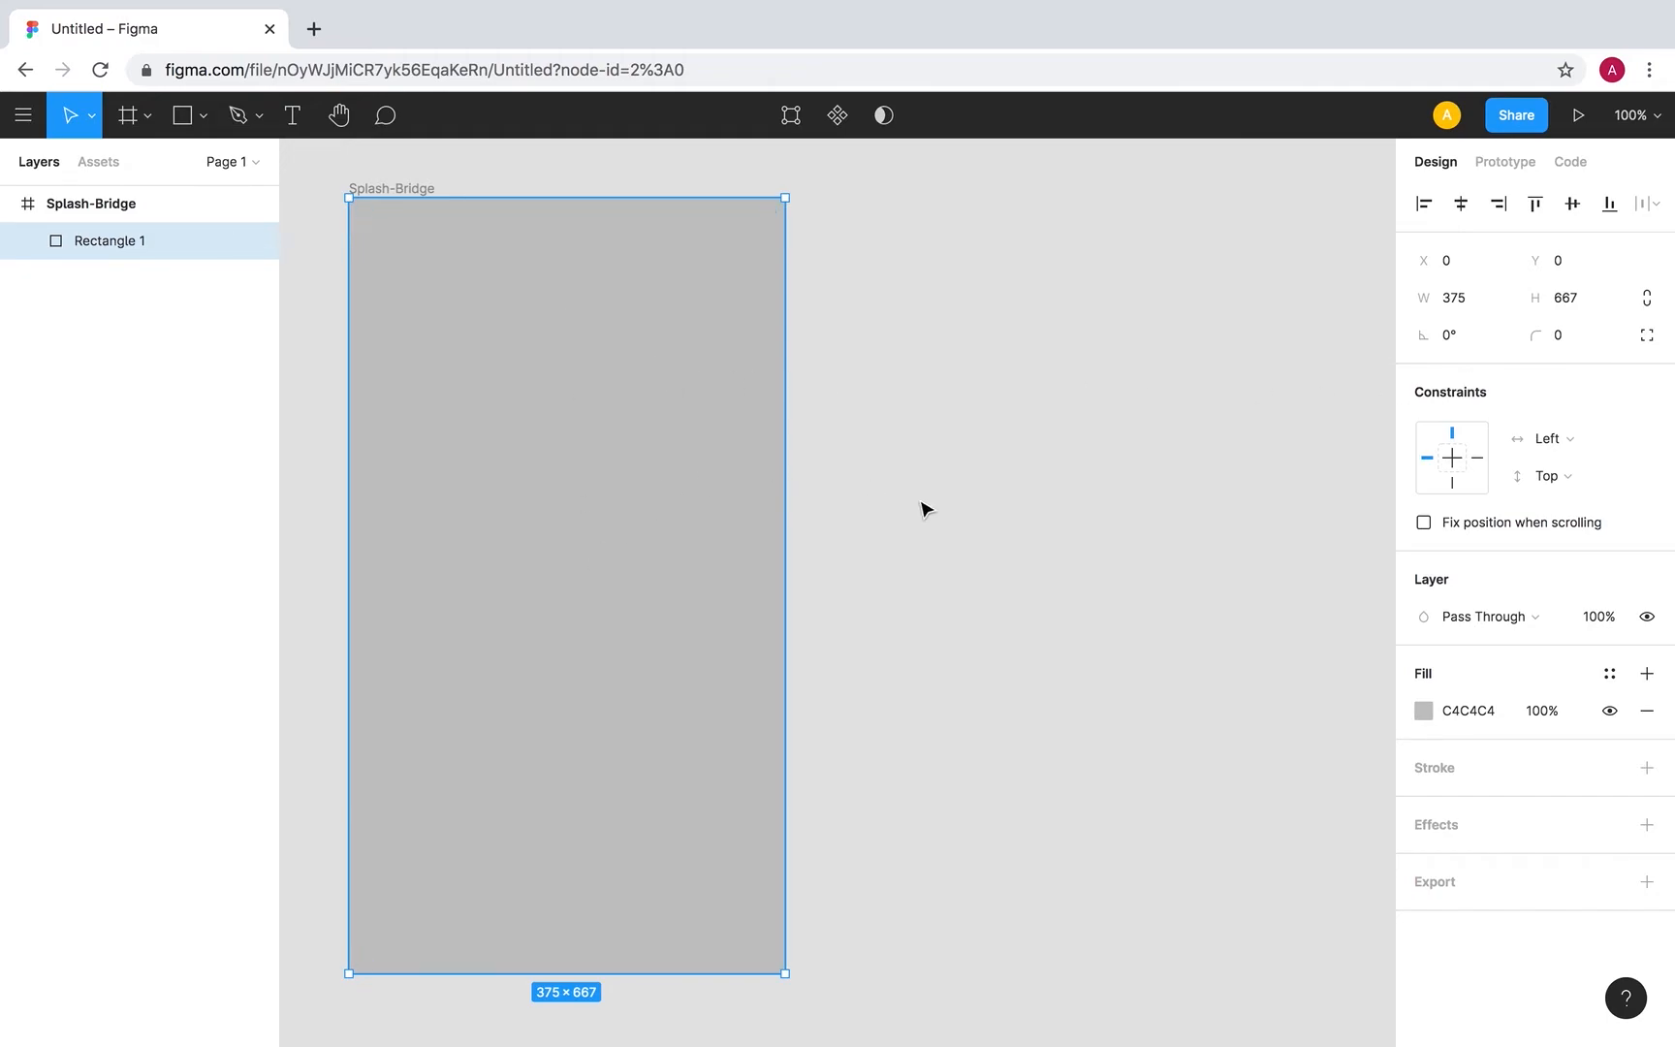
# Look through the layer blend modes available for the rectangle, leaving Pass Through selected.
pyautogui.click(1548, 618)
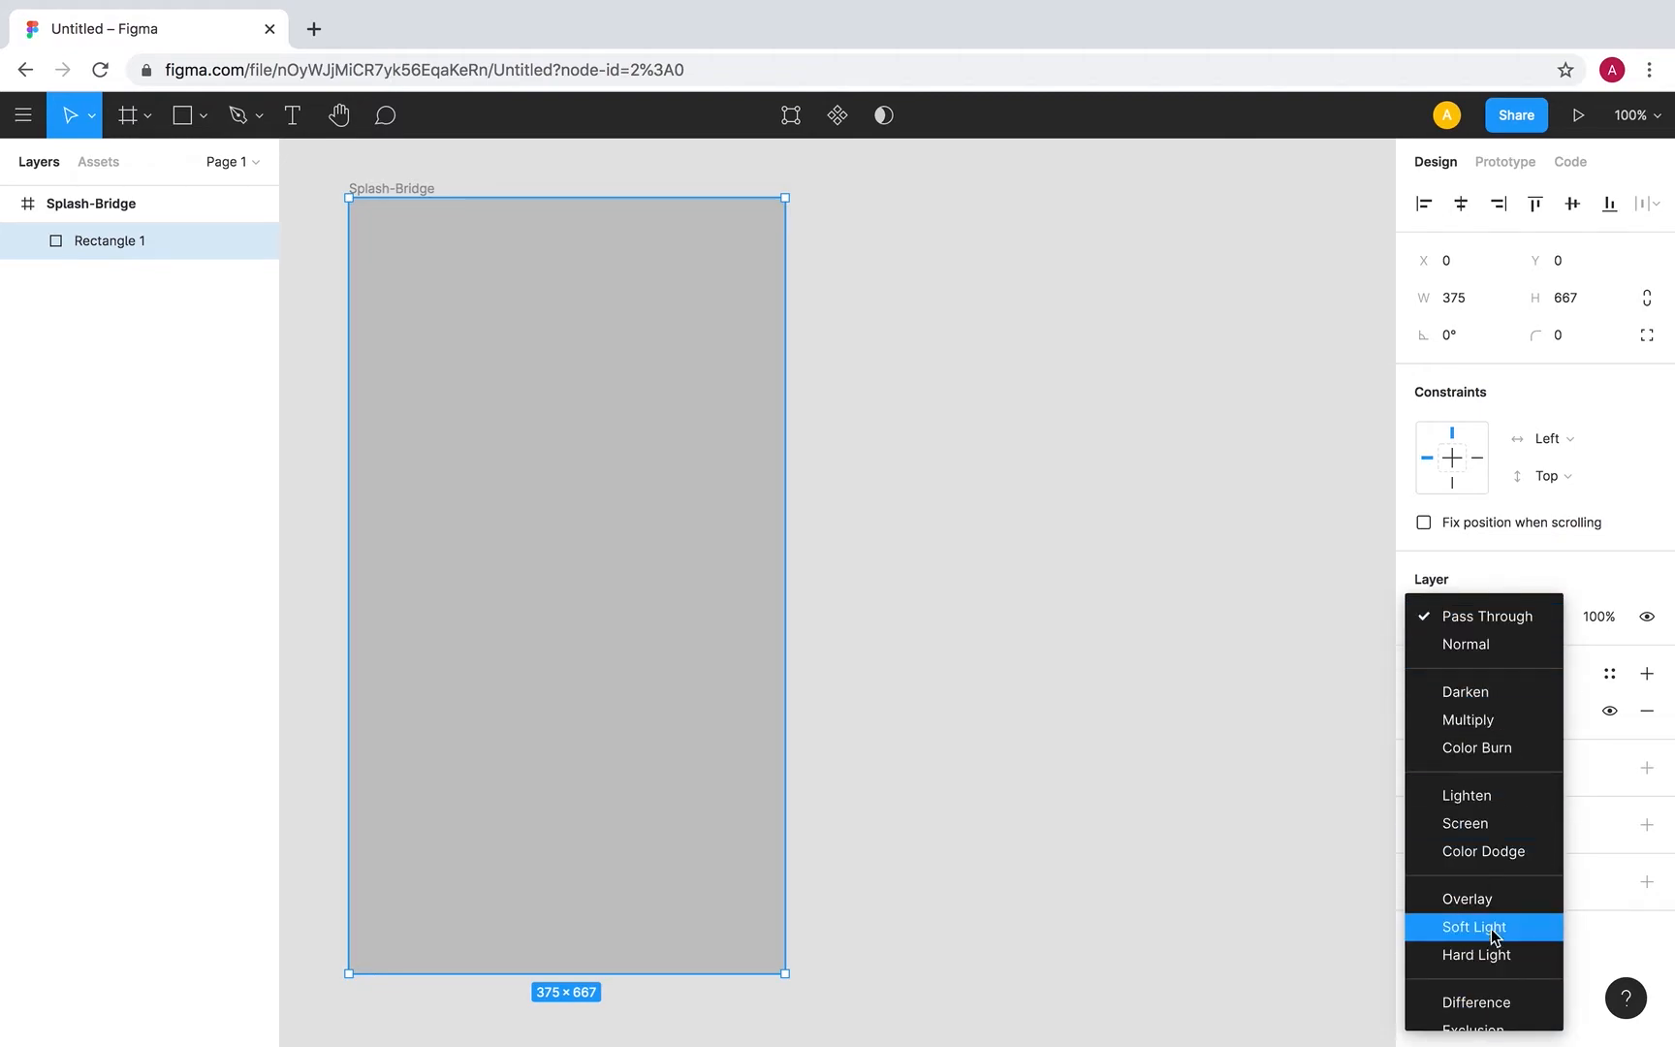
pyautogui.scroll(-3, 1508, 692)
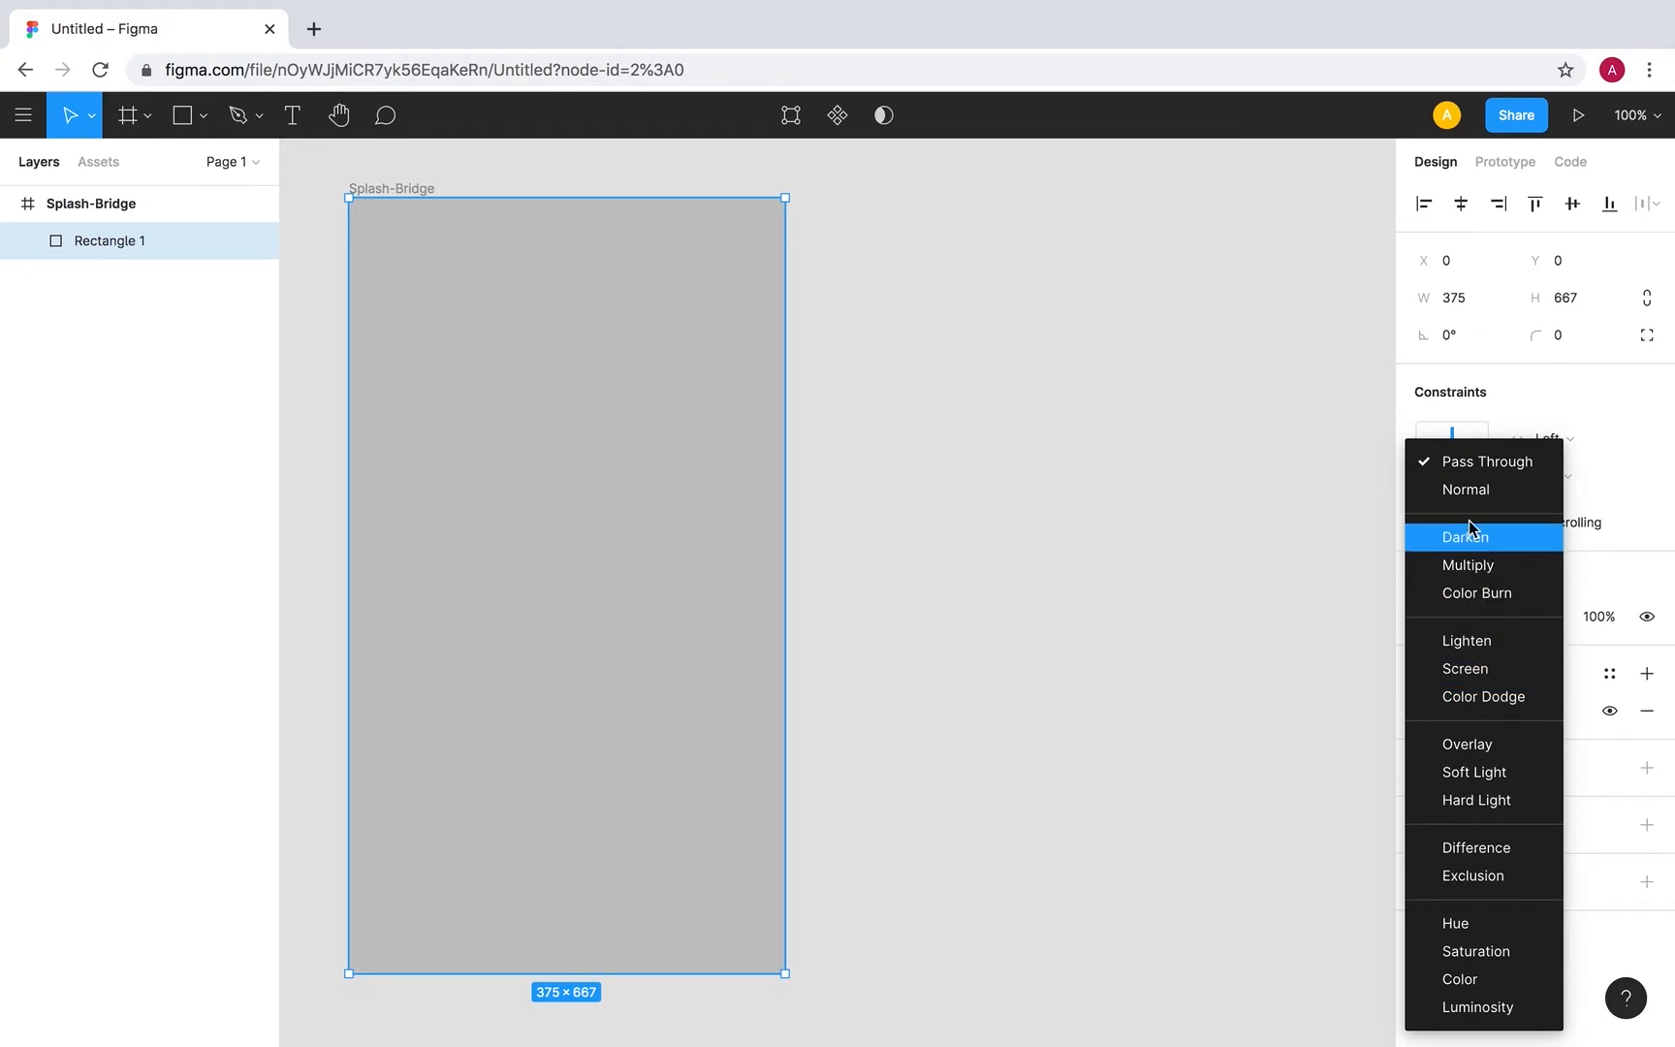
pyautogui.click(1294, 548)
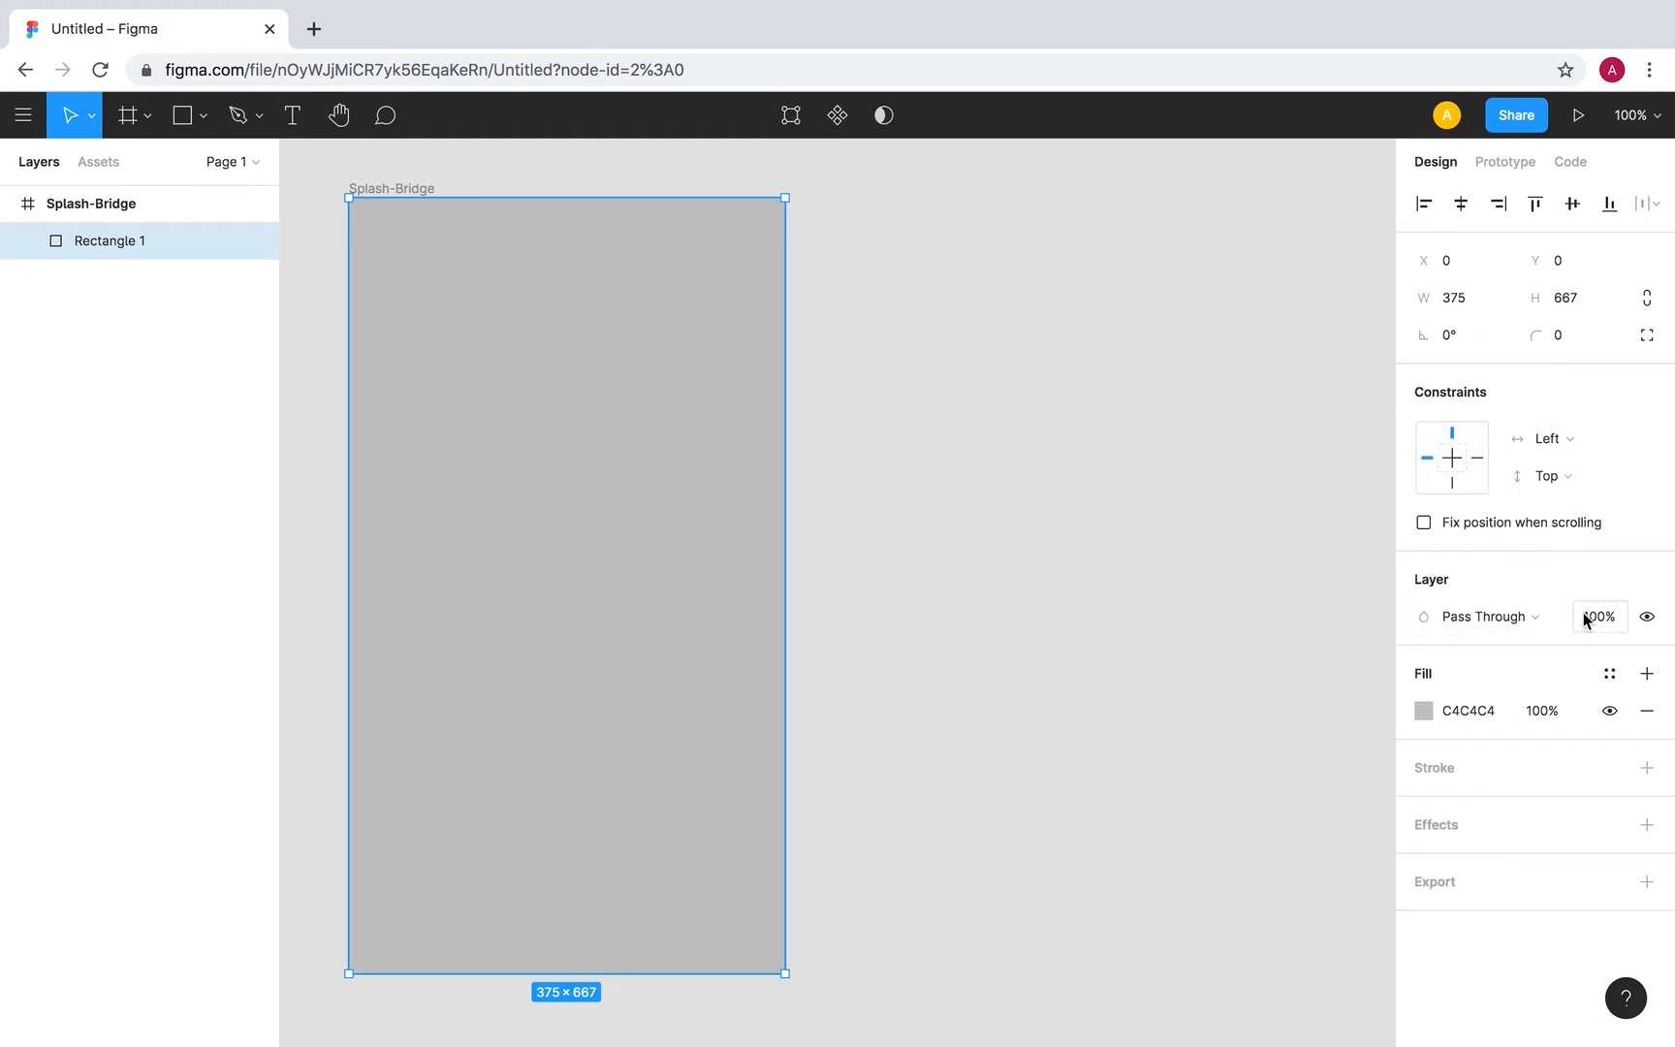
# Set the rectangle's layer opacity to 50%.
pyautogui.click(1613, 625)
pyautogui.write('0')
pyautogui.click(1223, 627)
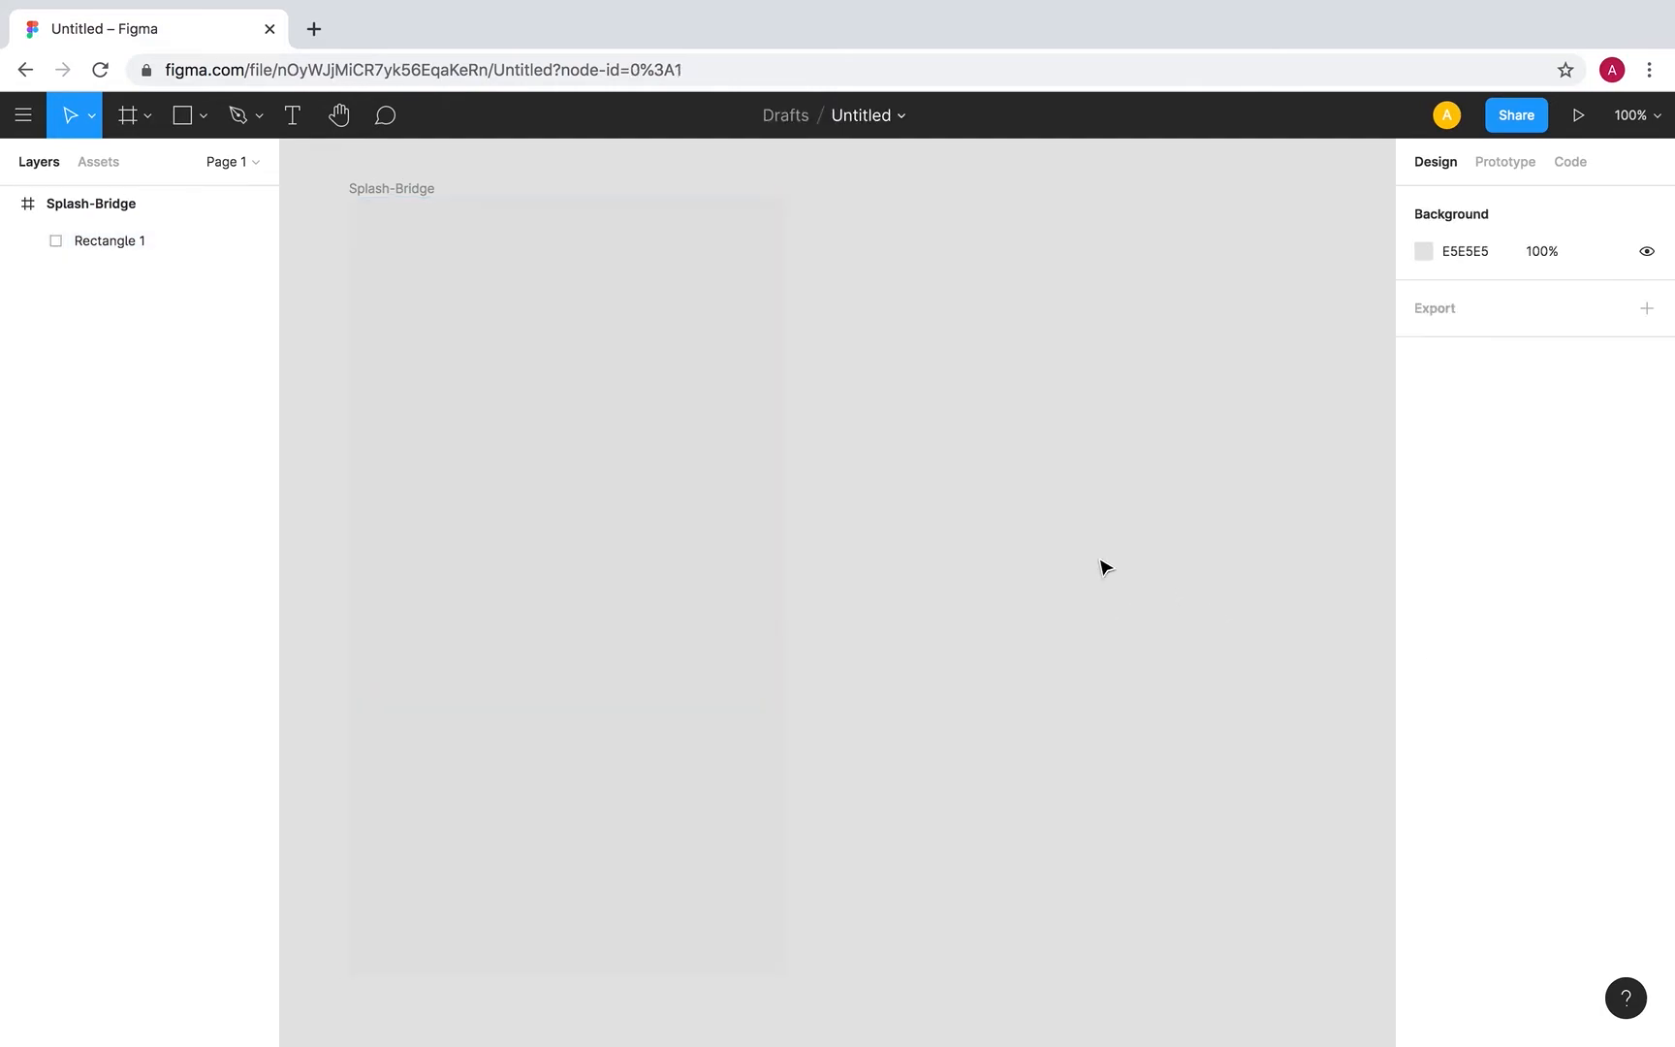
# Reselect the rectangle and set its layer opacity to 100%.
pyautogui.click(704, 442)
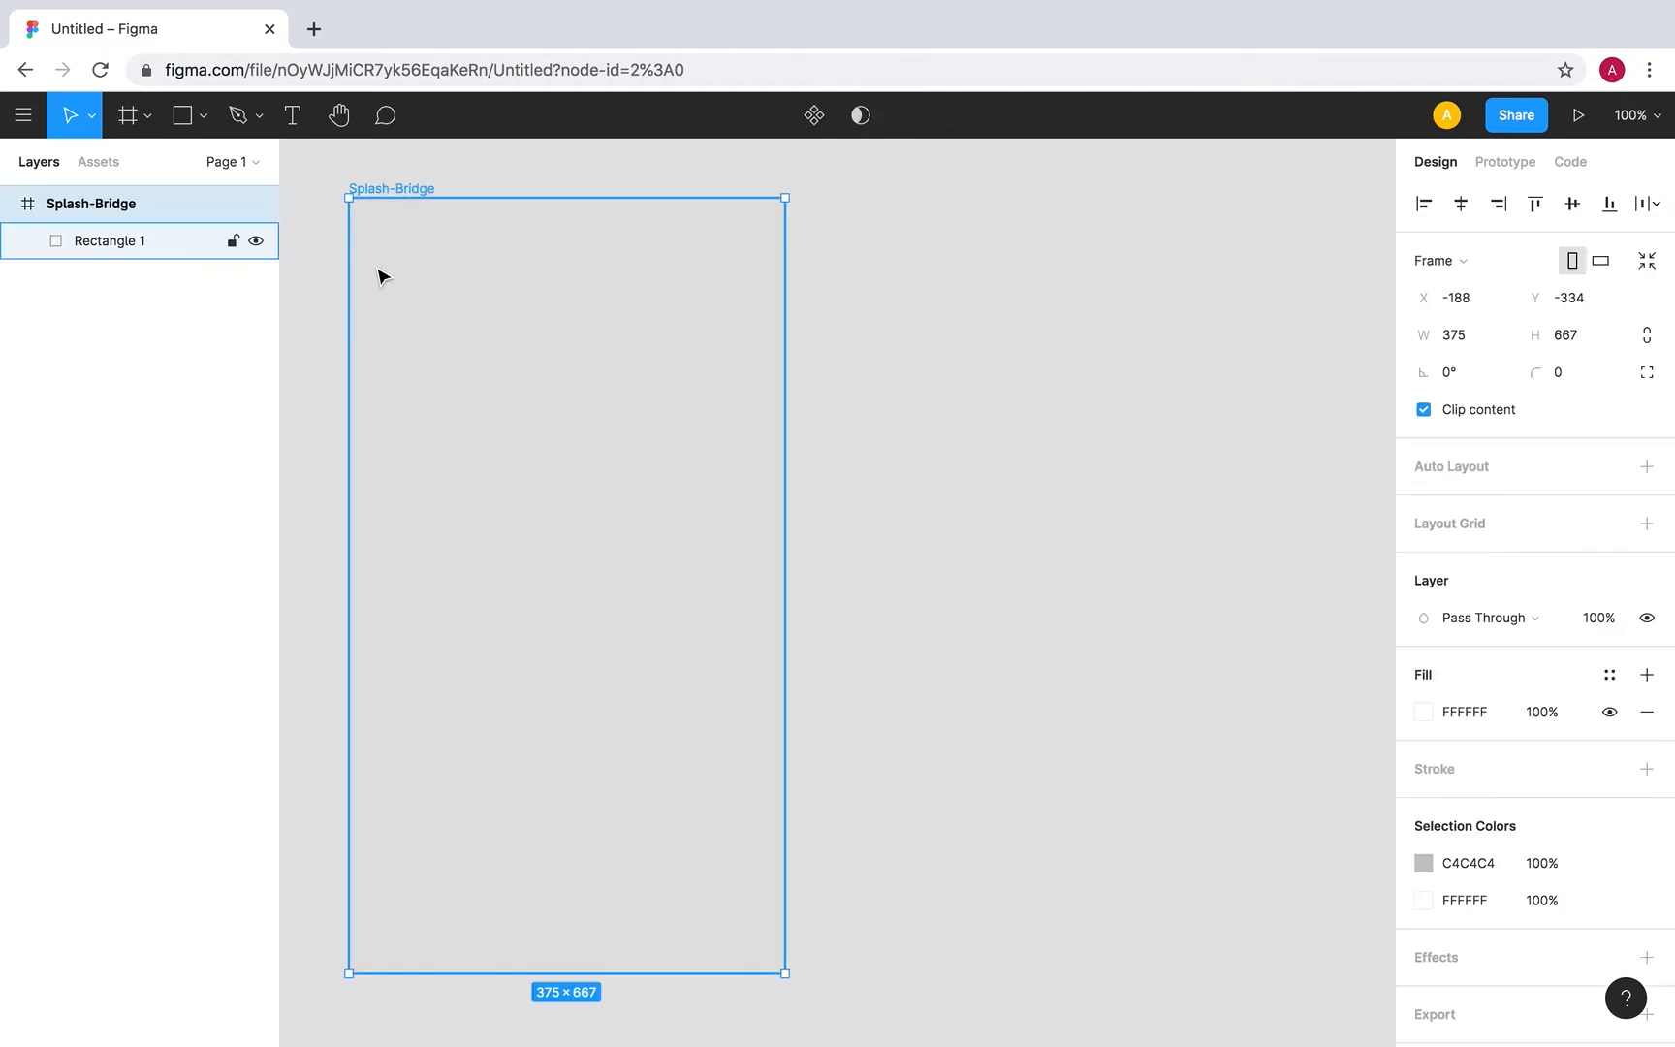
pyautogui.click(124, 243)
pyautogui.click(1604, 618)
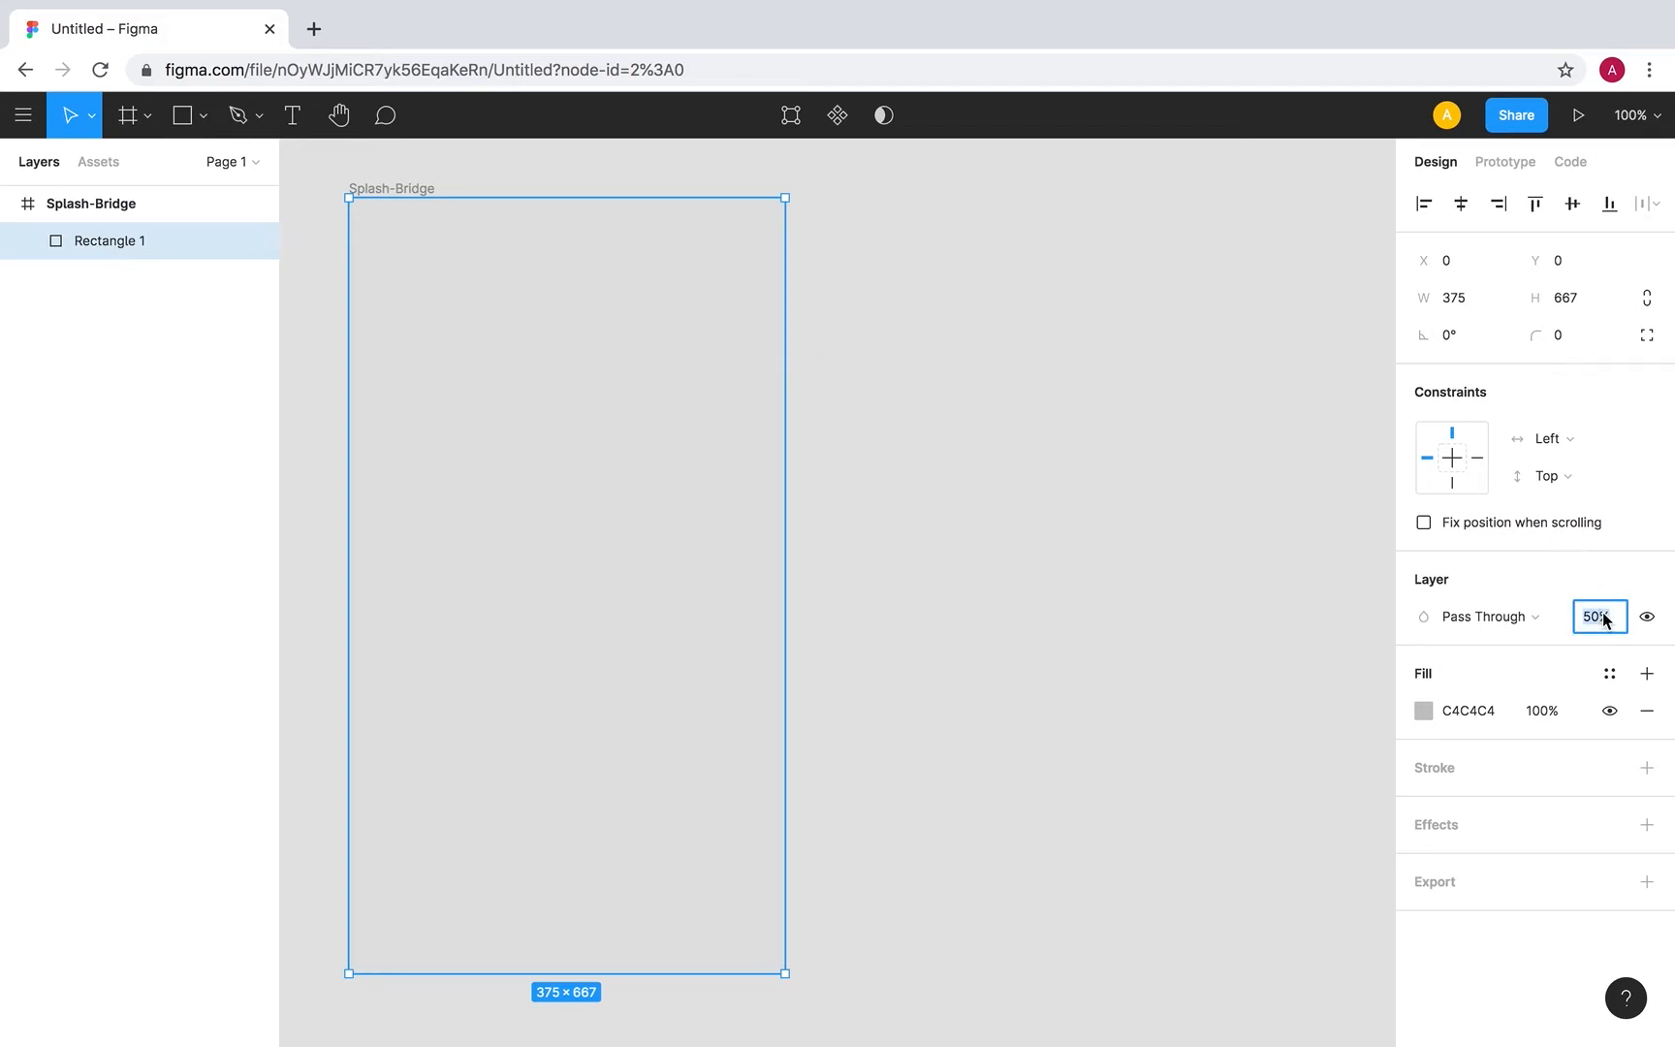
pyautogui.write('100')
pyautogui.press('Return')
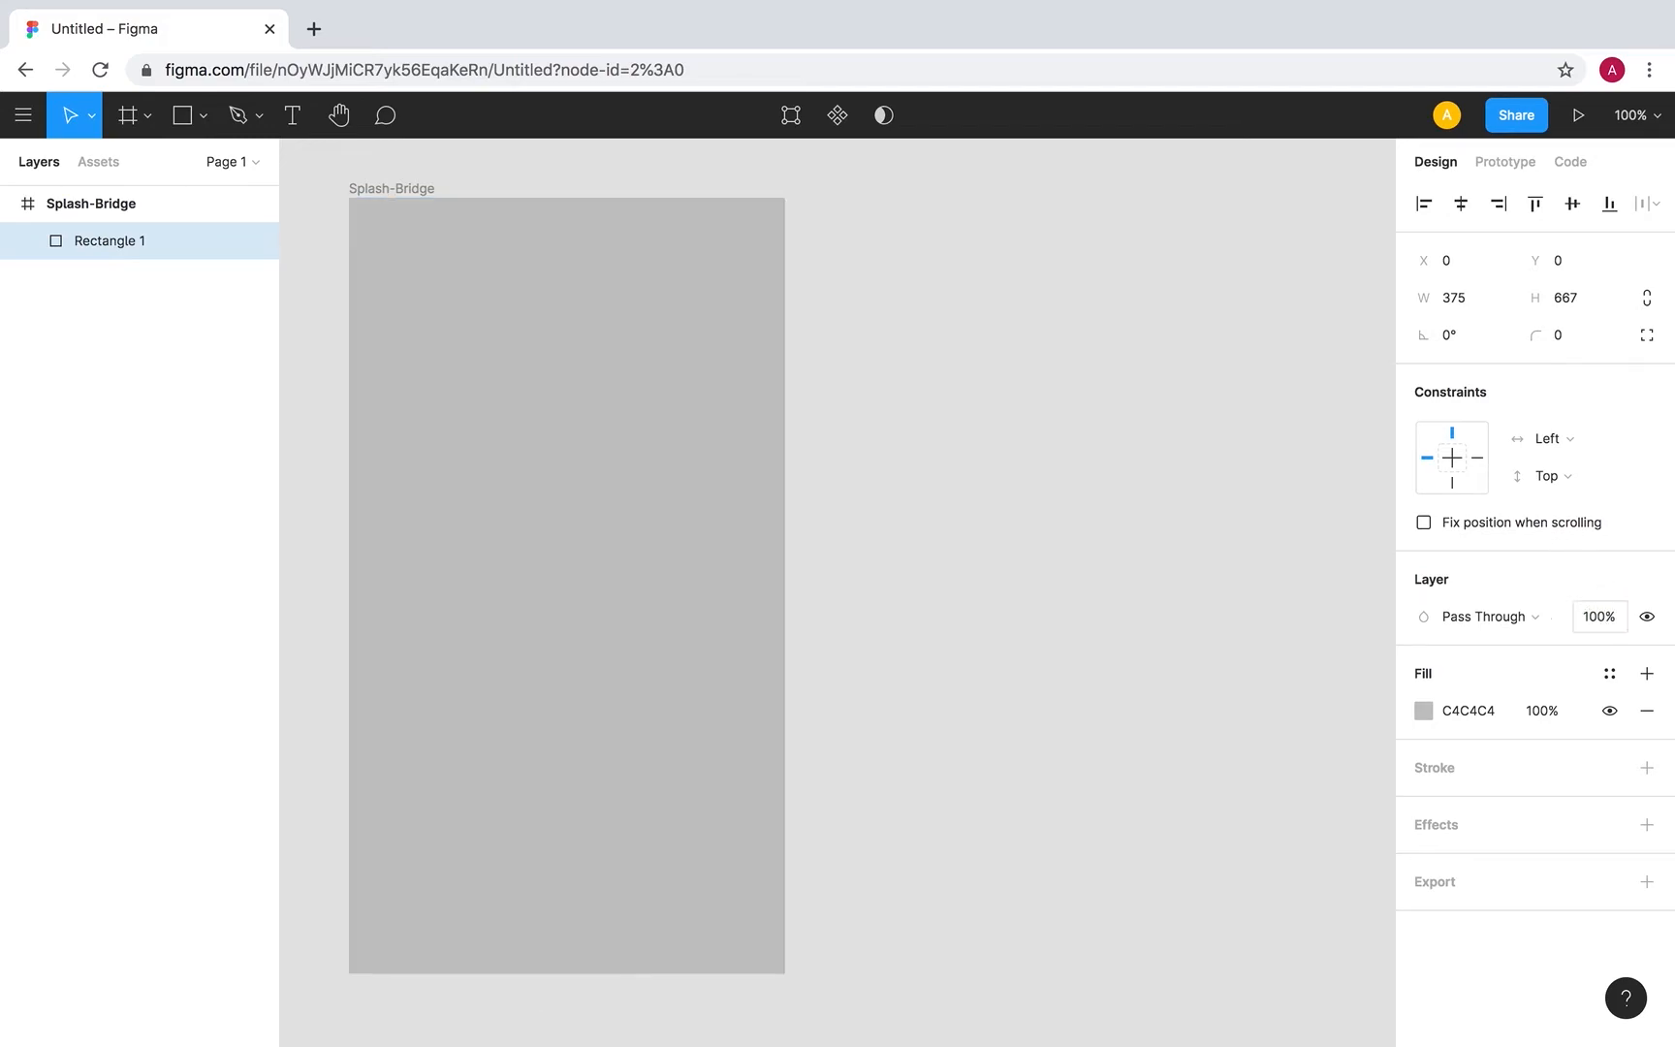
# Set the rectangle's solid fill to the dark red A14242 and look through the colour formats, keeping Hex.
pyautogui.click(1422, 710)
pyautogui.moveTo(1324, 593); pyautogui.dragTo(1282, 566)
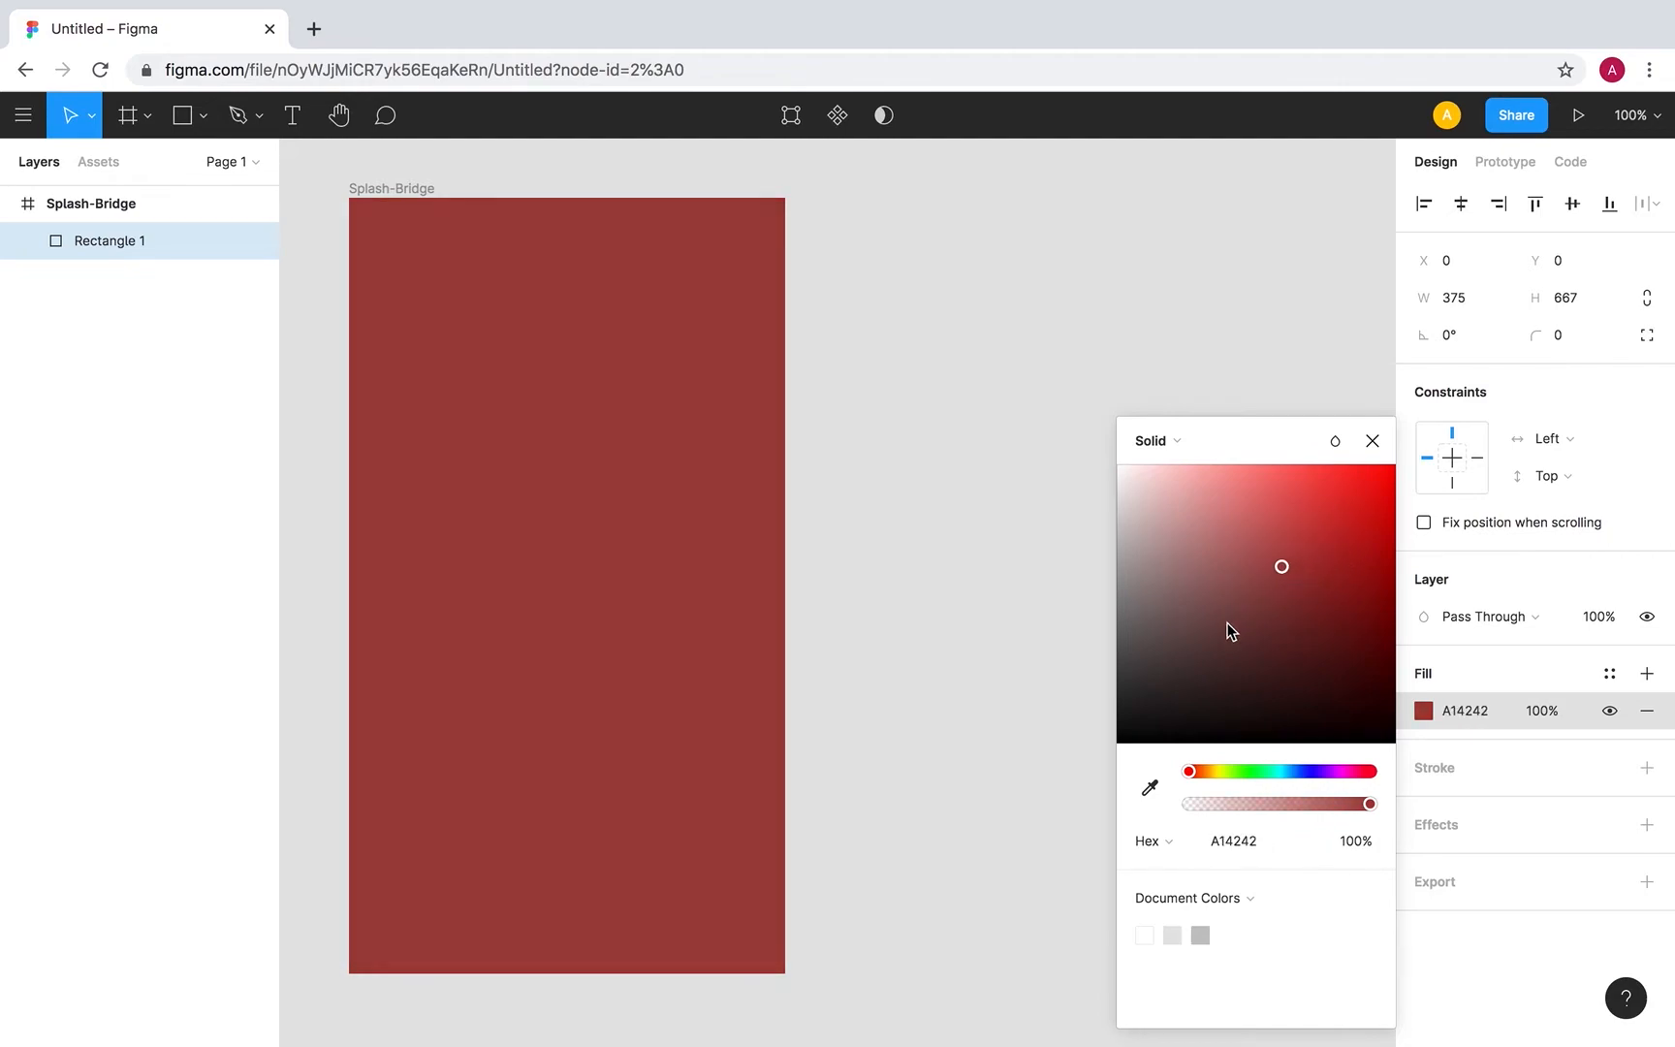
pyautogui.click(1169, 851)
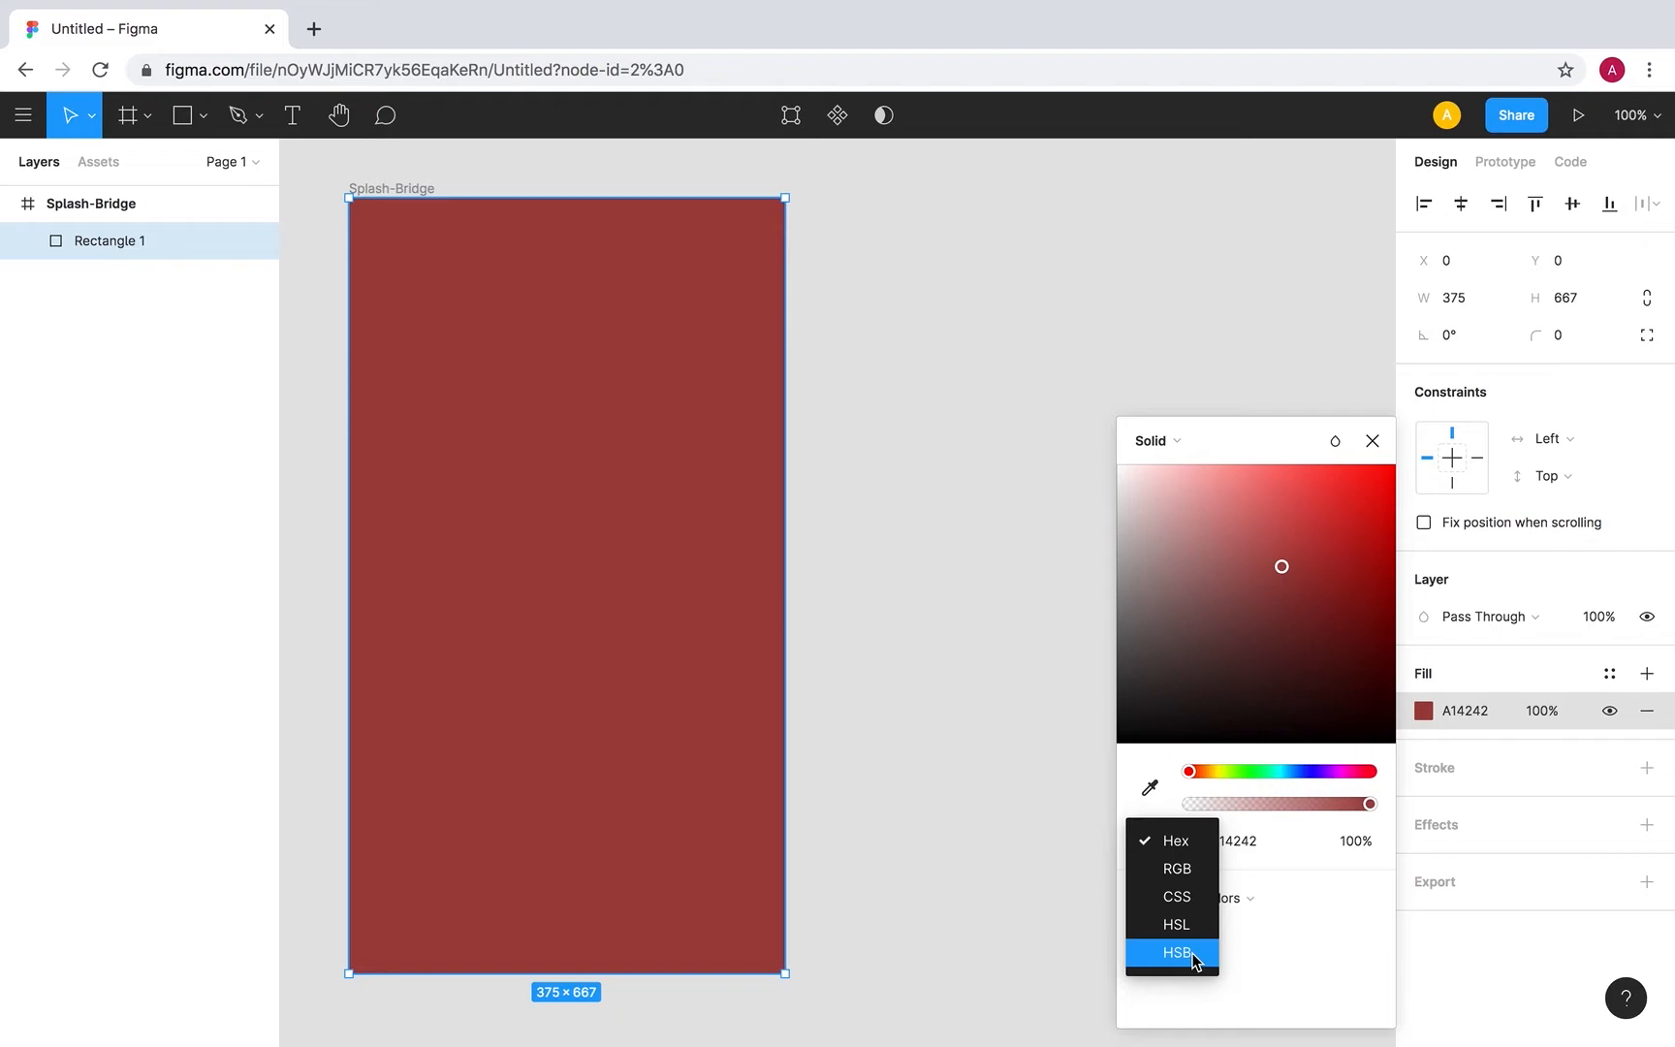
pyautogui.click(1313, 935)
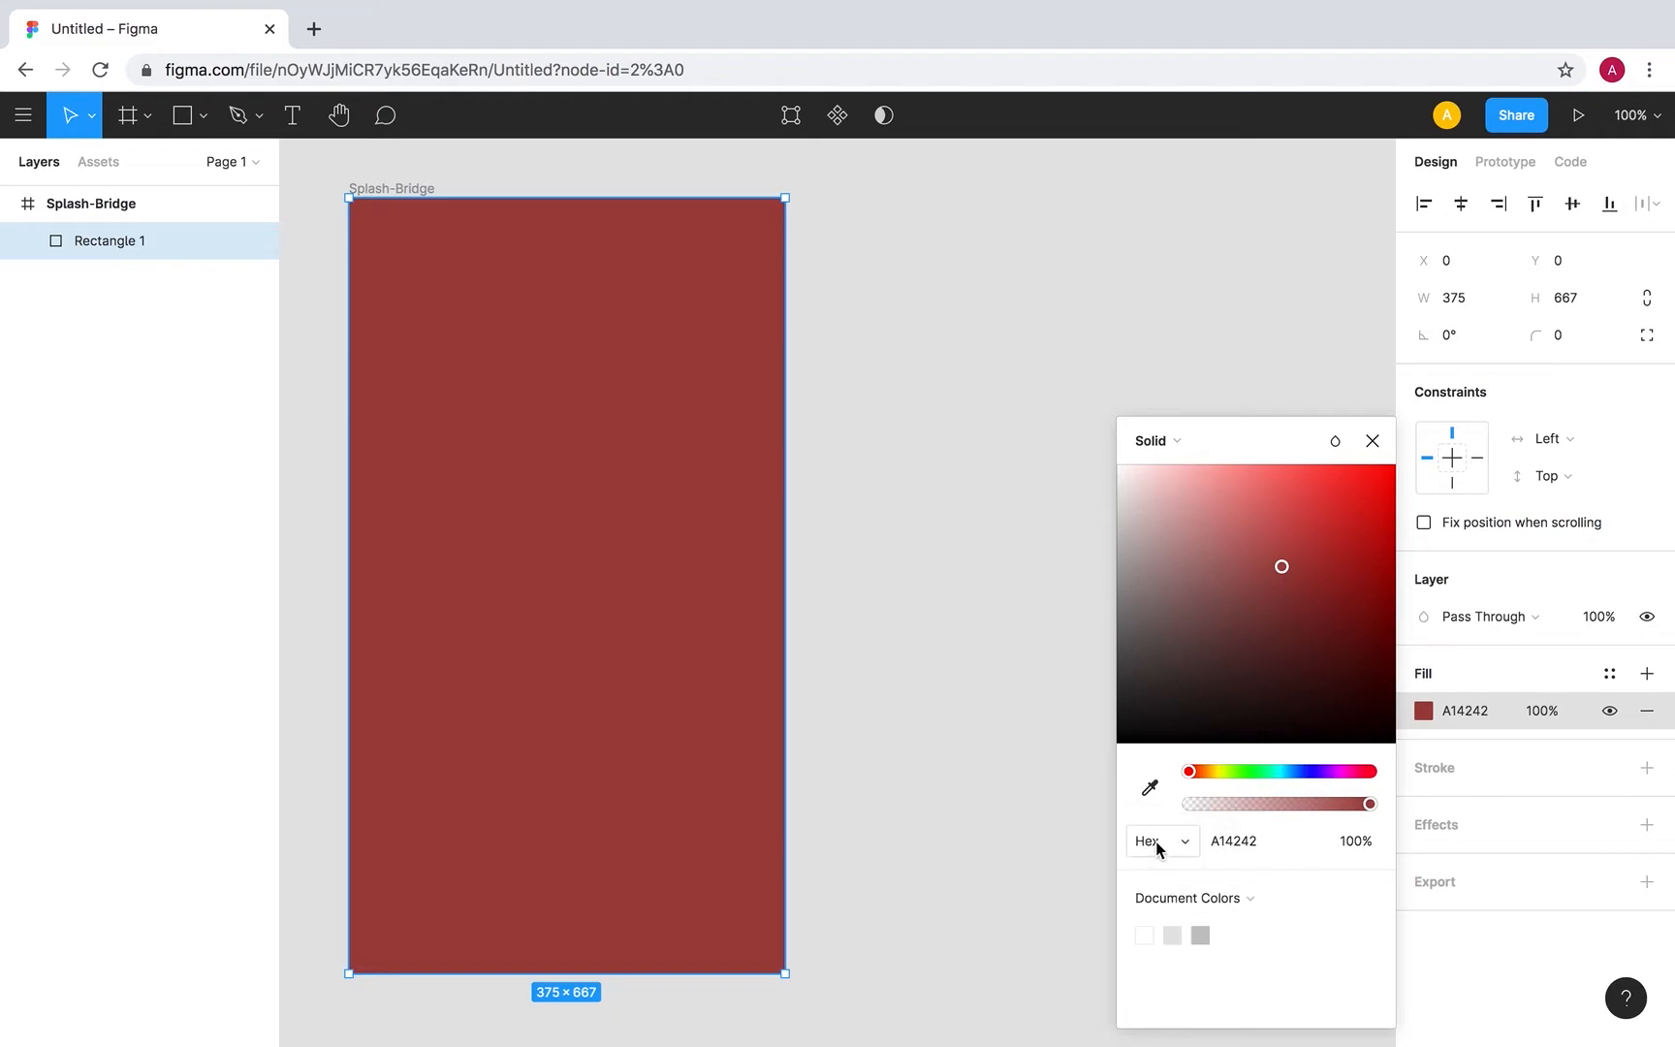
pyautogui.click(1163, 843)
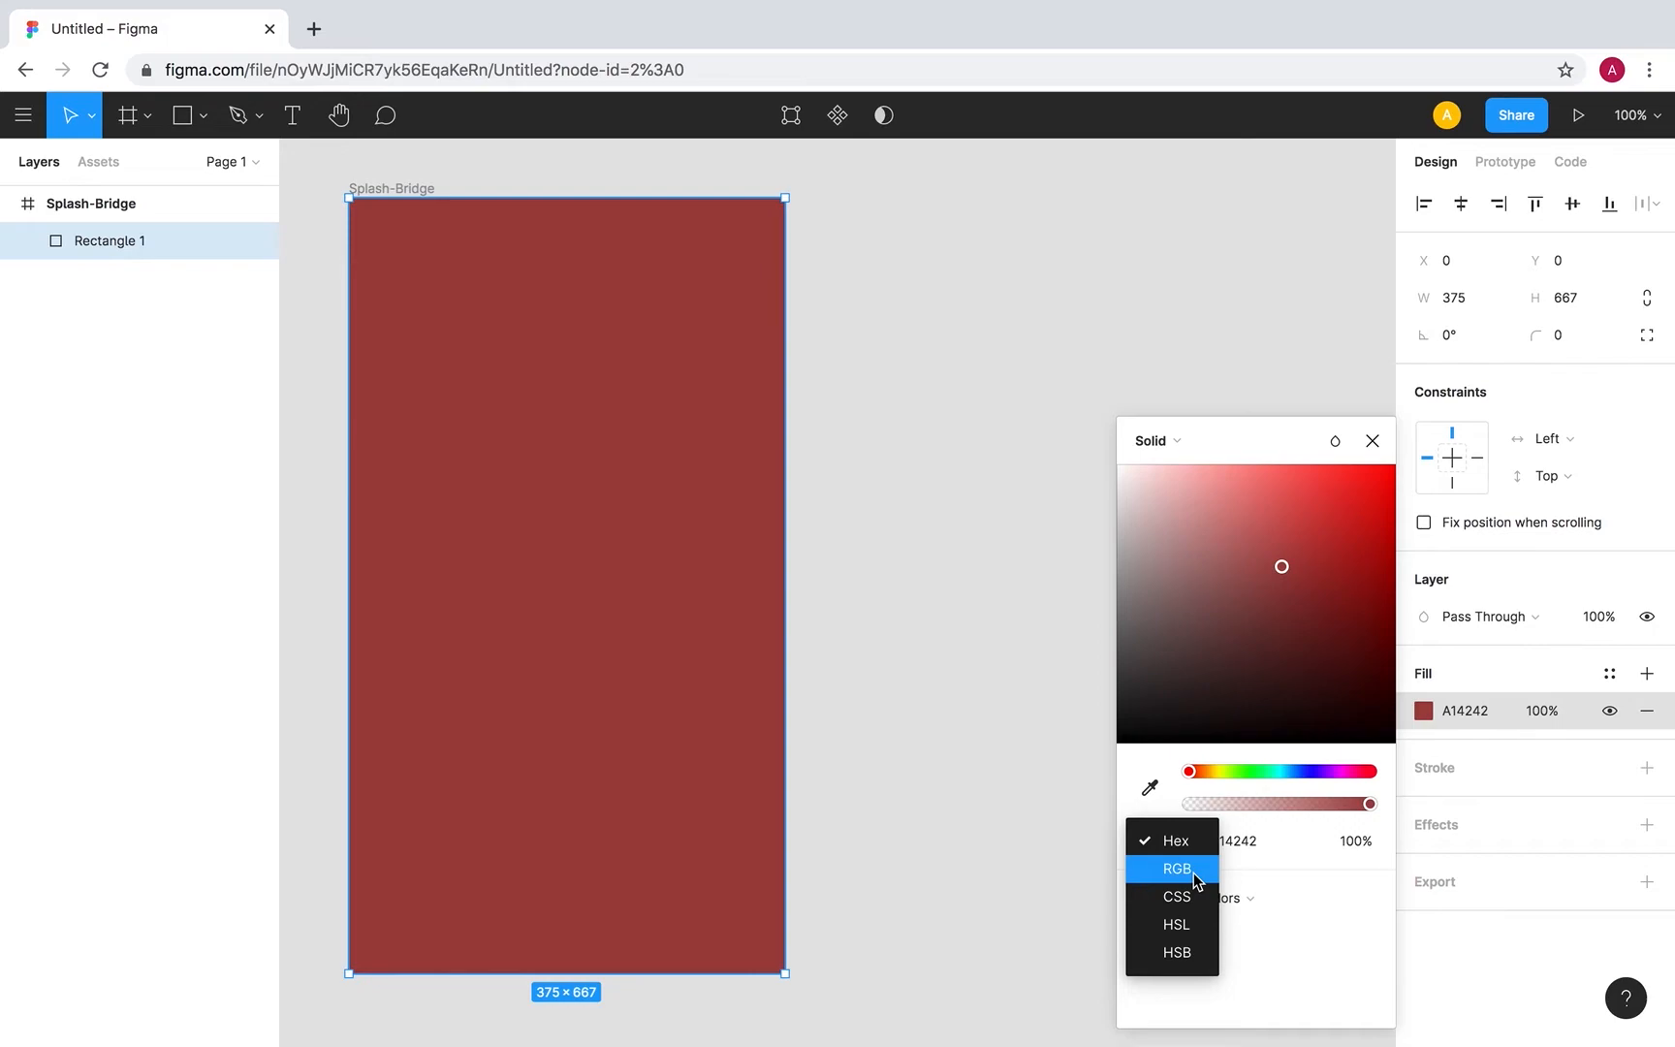
pyautogui.click(1298, 894)
pyautogui.click(1167, 841)
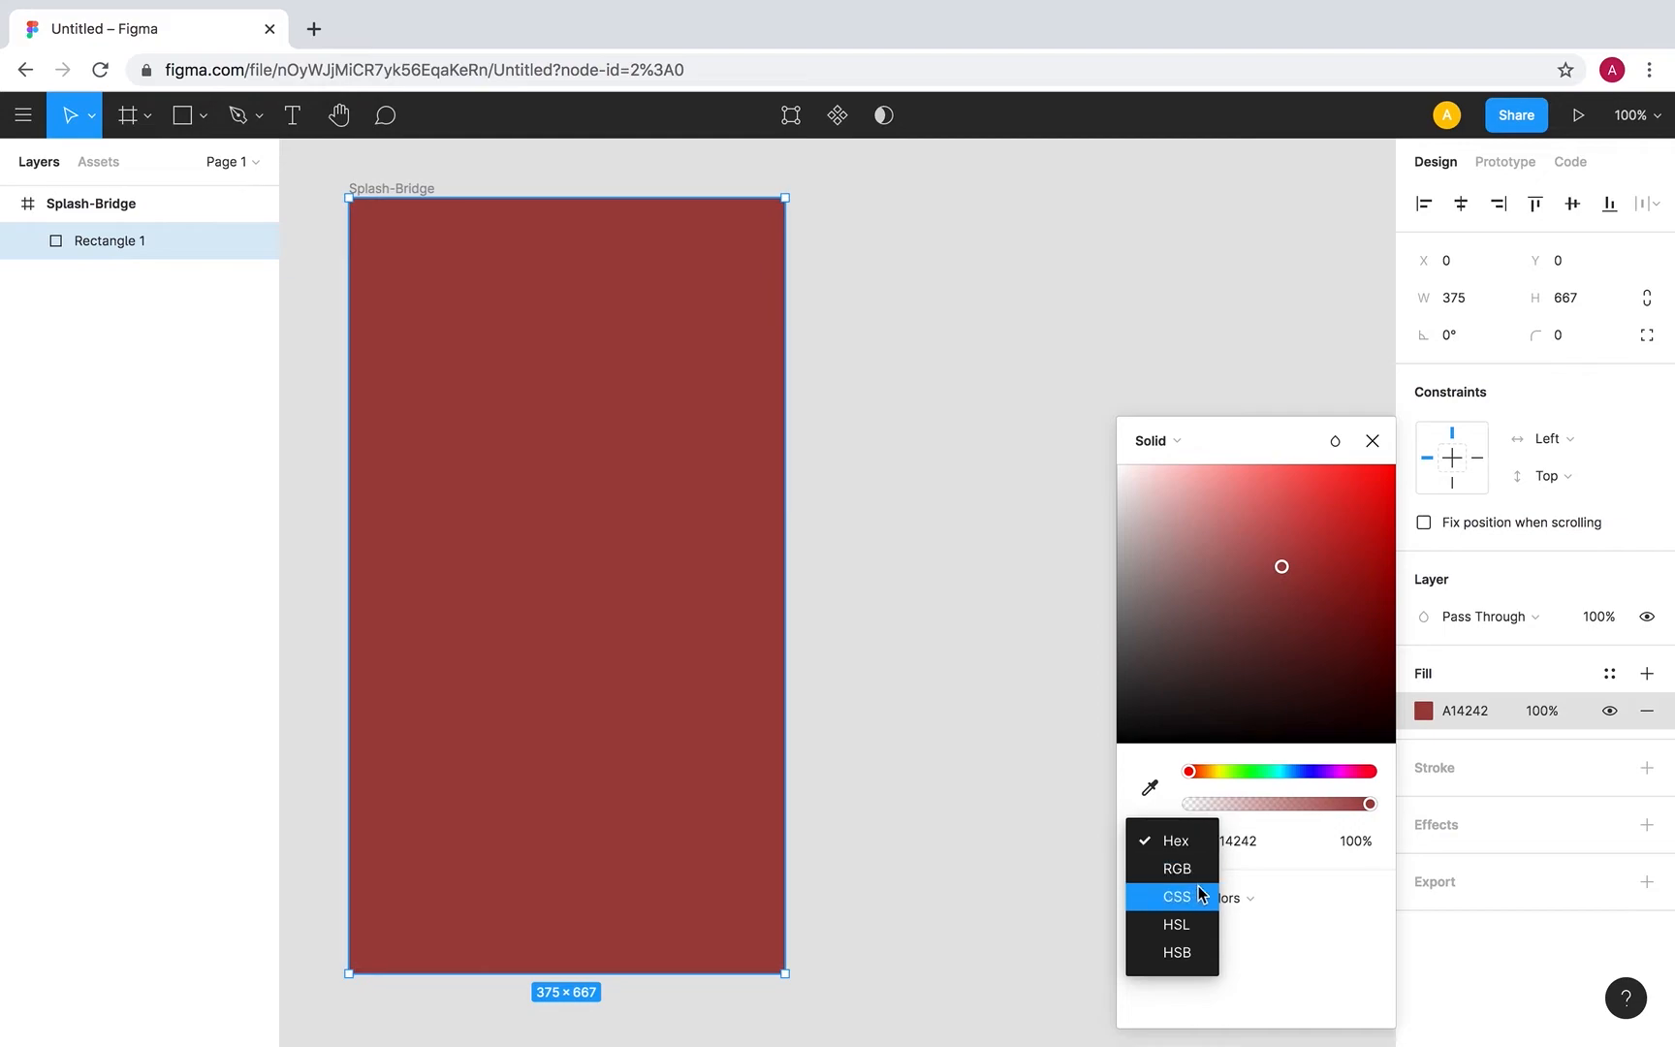
pyautogui.click(1185, 842)
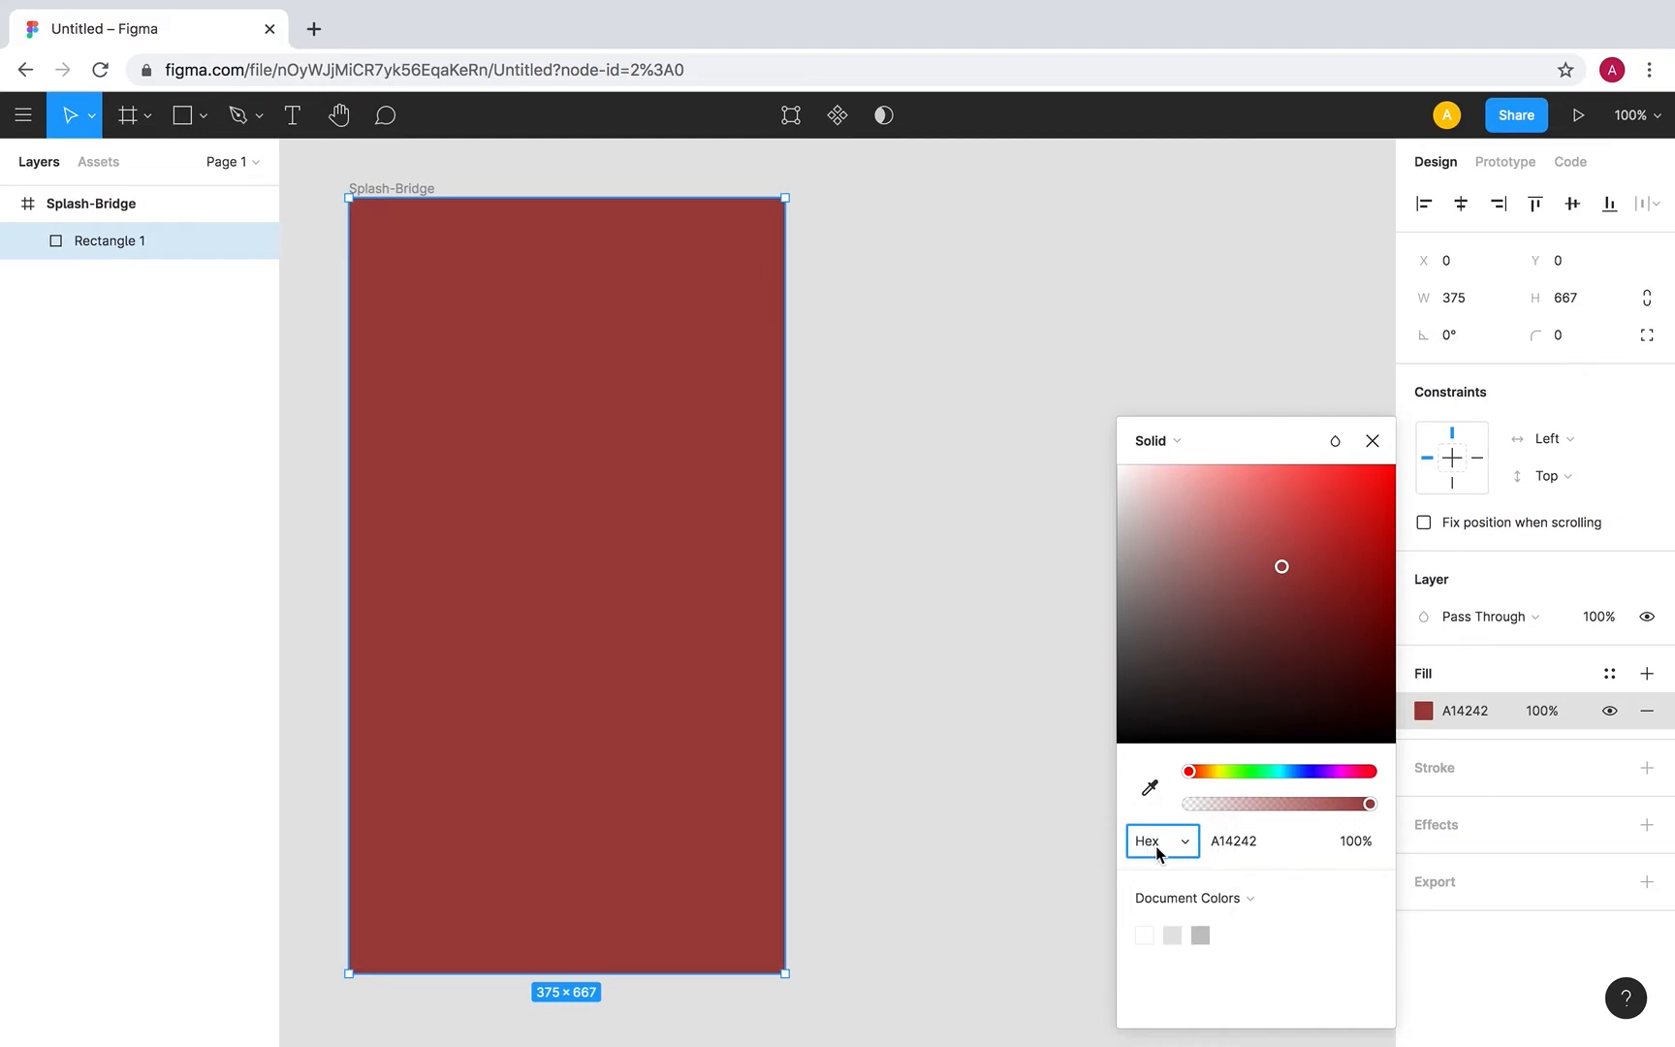
# Set the rectangle's fill to hex FFFFFF, then pick the grey 8B8080 for it.
pyautogui.click(1251, 841)
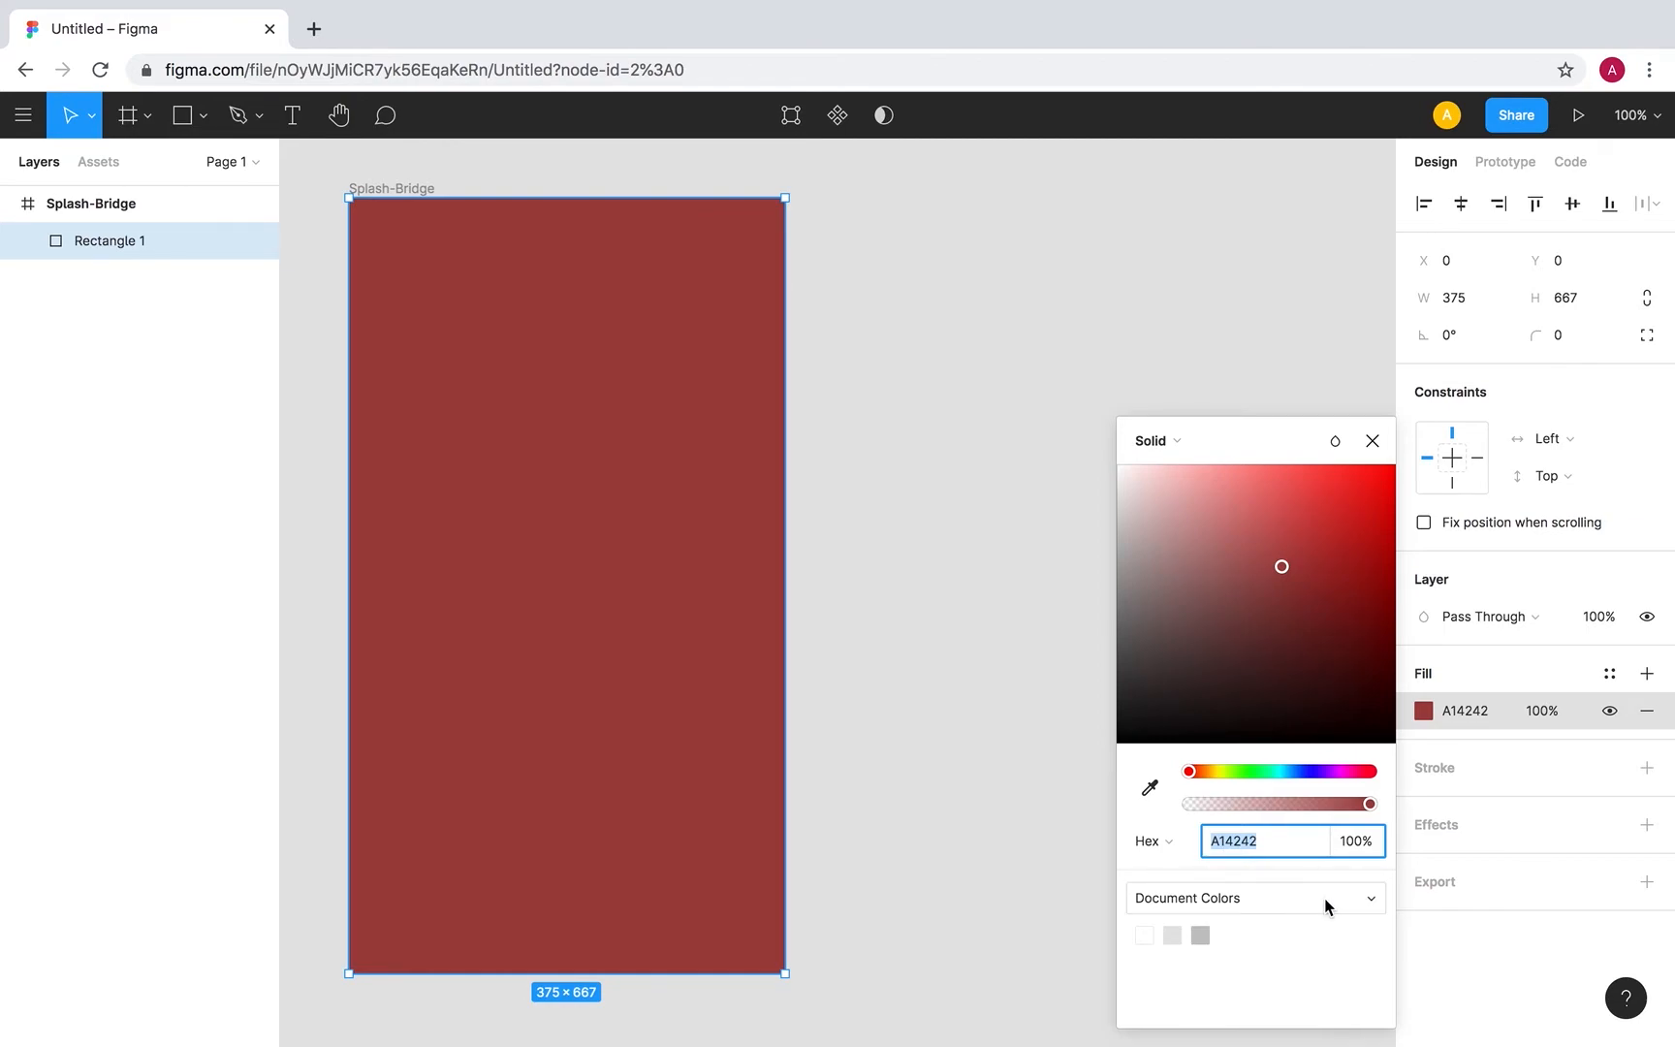
pyautogui.write('ffffff')
pyautogui.press('Return')
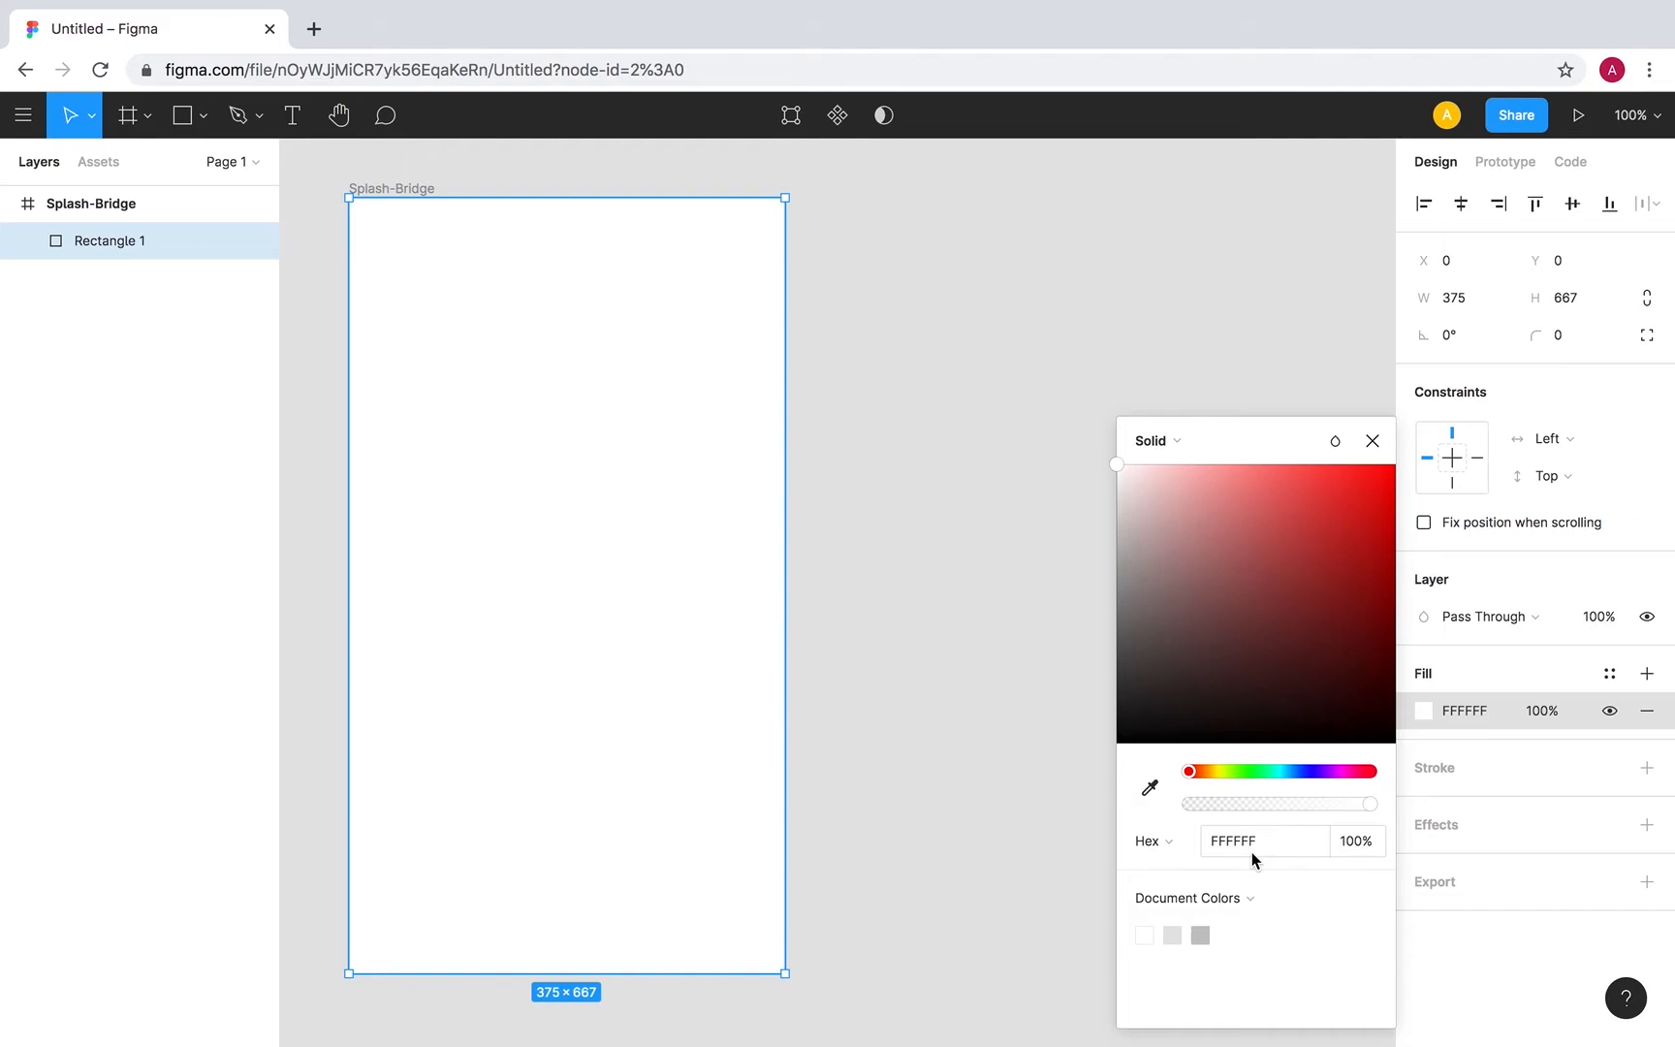
pyautogui.click(1271, 590)
pyautogui.moveTo(1286, 603); pyautogui.dragTo(1141, 593)
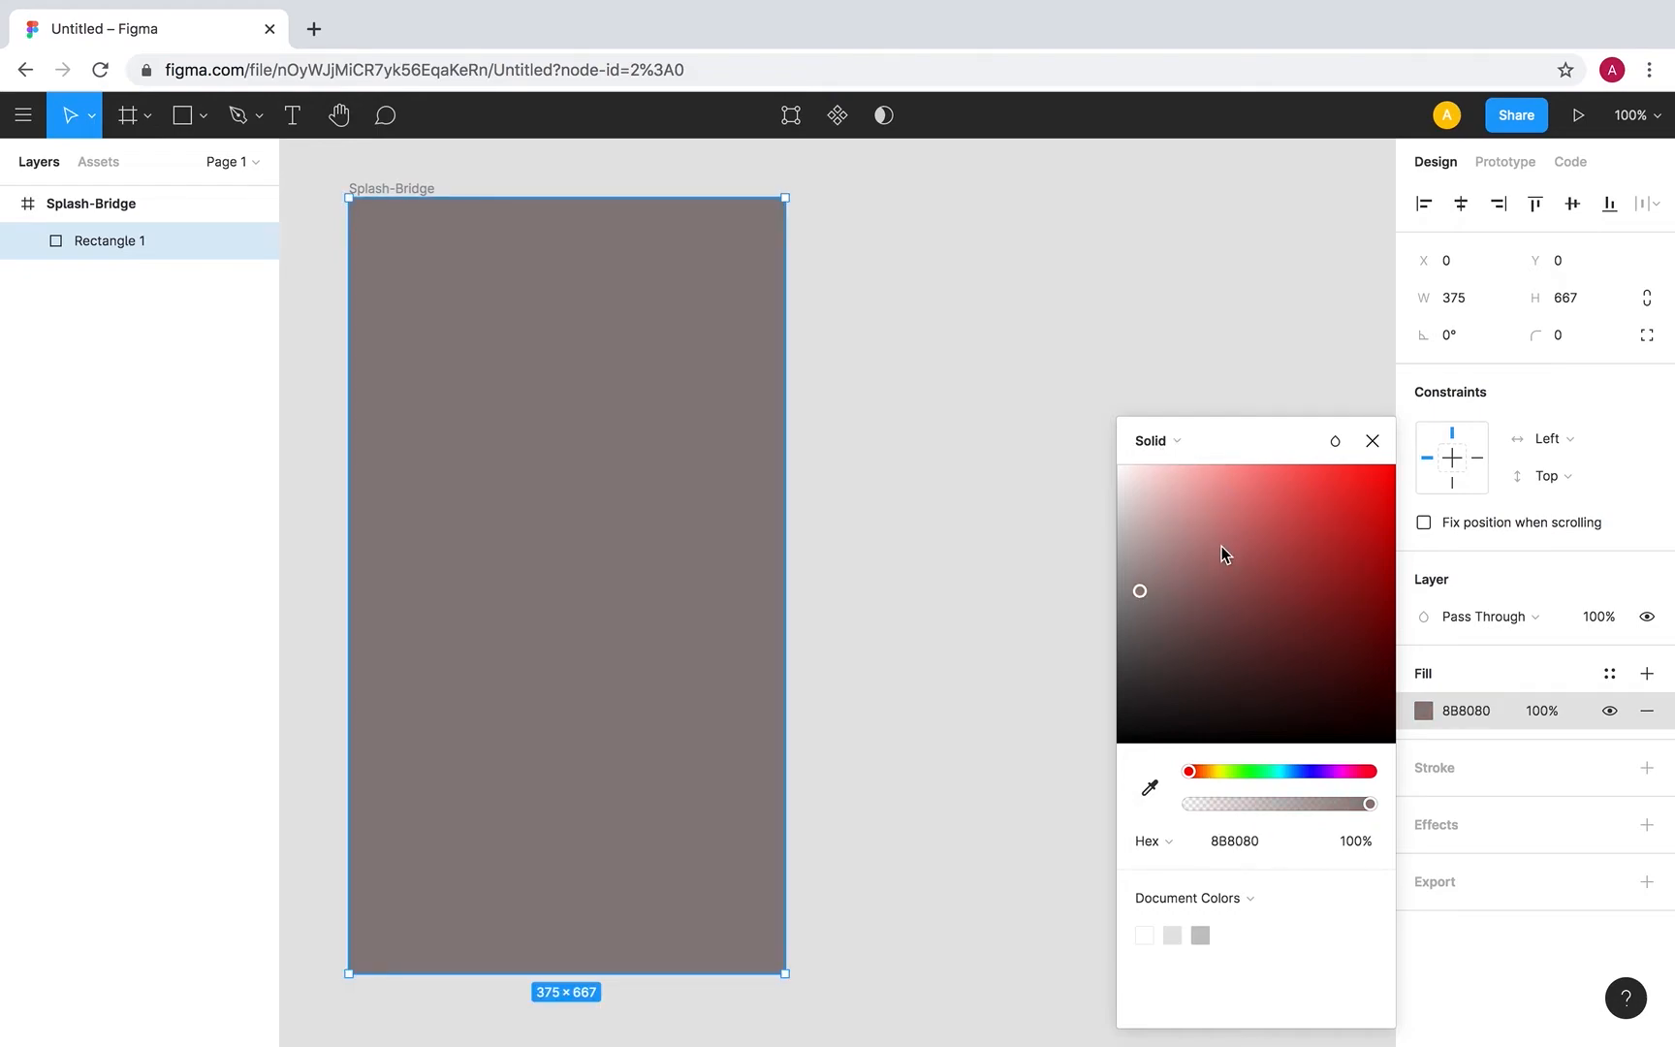
# Try Linear and Radial gradient fills on the rectangle, moving the first colour stop of the linear gradient inward.
pyautogui.click(1177, 441)
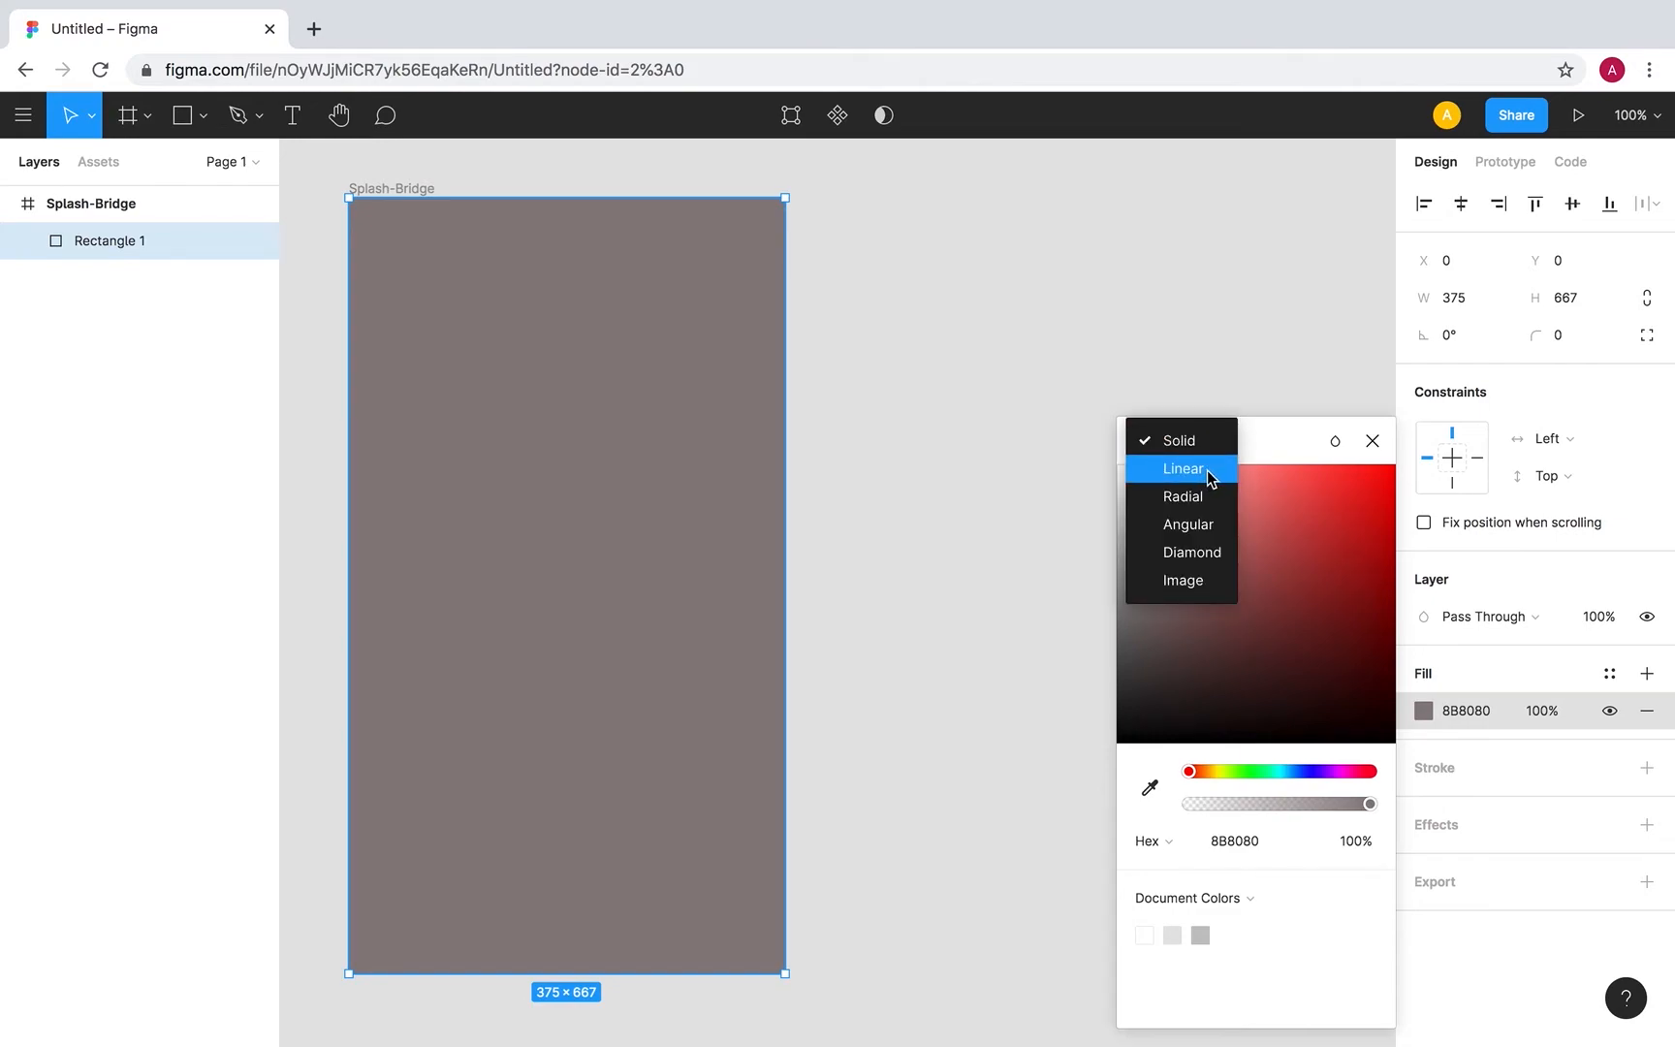
pyautogui.click(1208, 475)
pyautogui.moveTo(568, 197)
pyautogui.mouseDown()
pyautogui.moveTo(741, 382)
pyautogui.moveTo(774, 557)
pyautogui.moveTo(747, 367)
pyautogui.moveTo(758, 527)
pyautogui.moveTo(747, 426)
pyautogui.mouseUp()
pyautogui.click(1180, 439)
pyautogui.click(1191, 470)
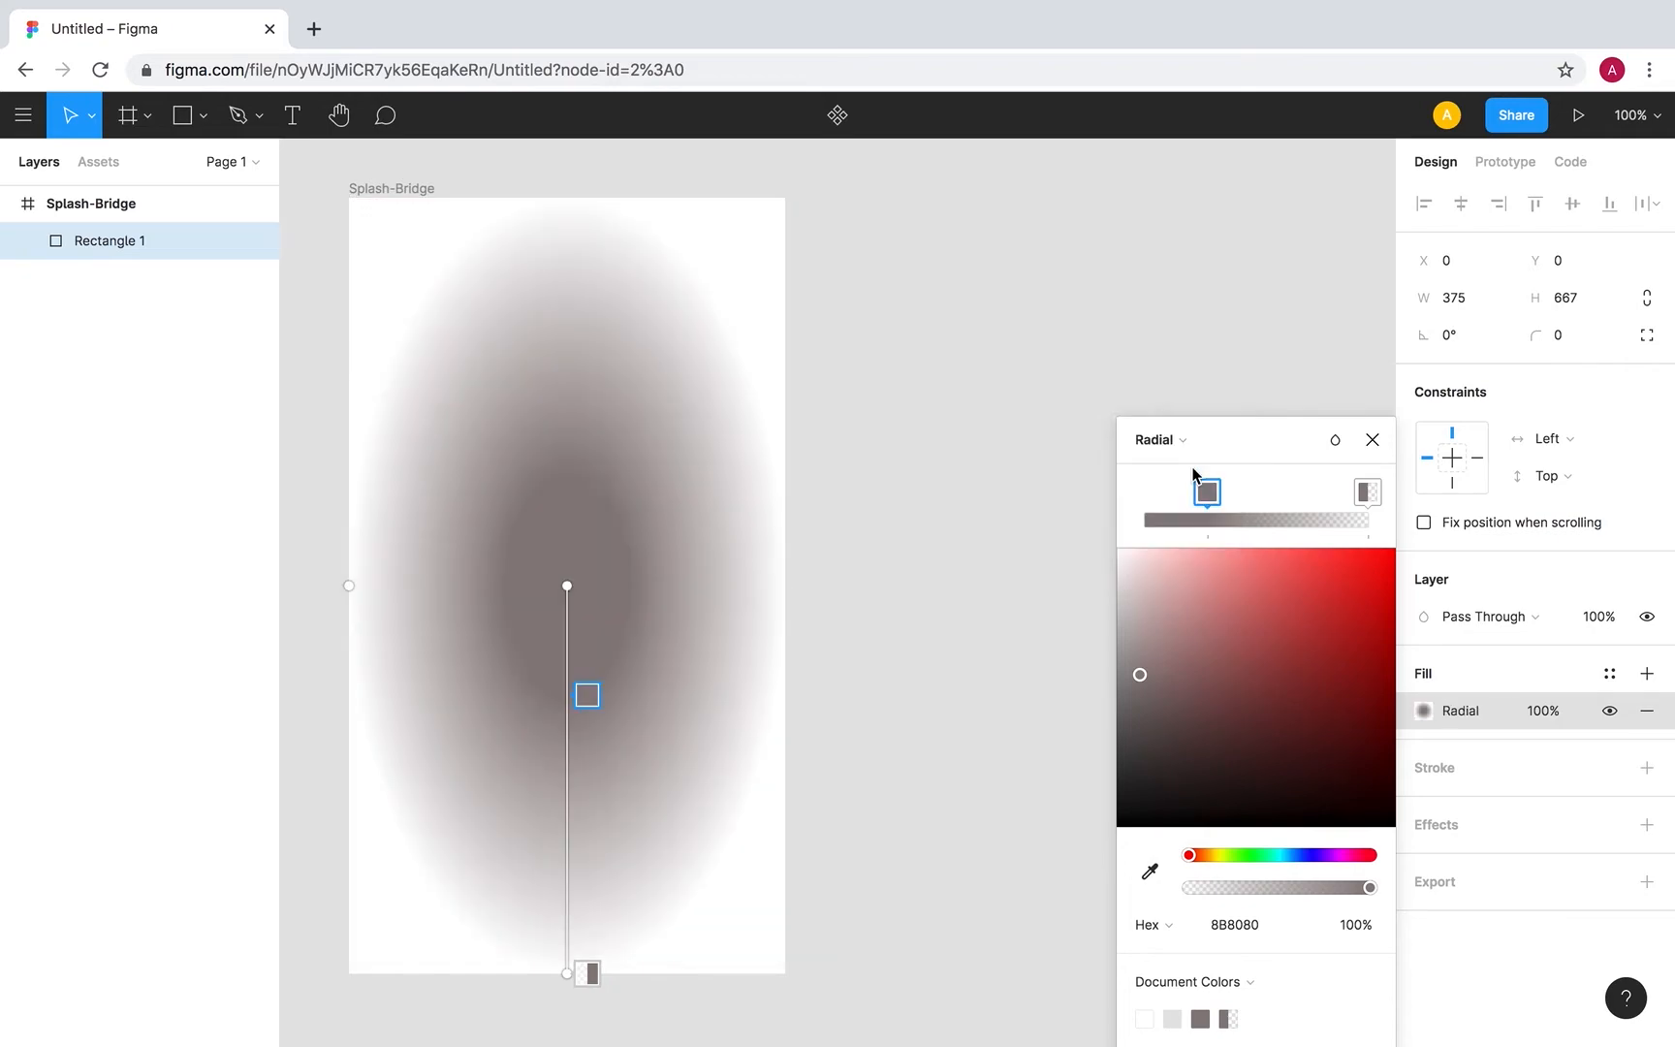
# Try Angular and Diamond gradient fills on the rectangle, shifting the transparent stop of the angular gradient.
pyautogui.click(1196, 441)
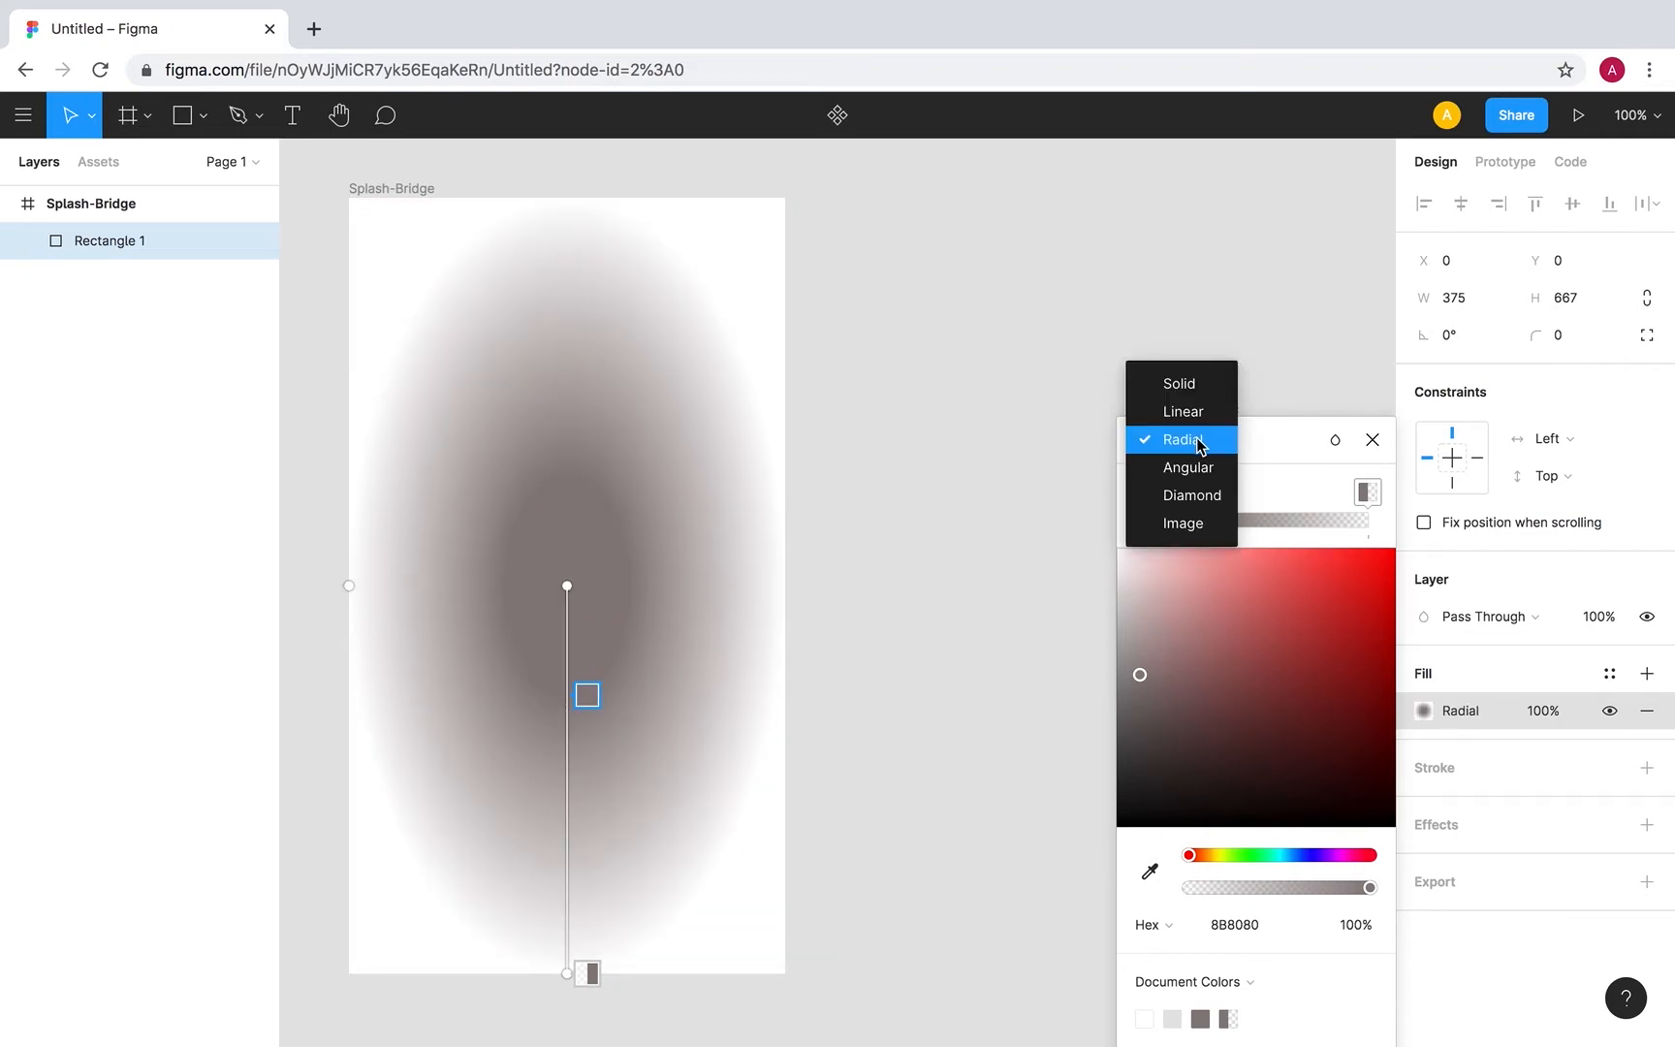
pyautogui.click(1200, 467)
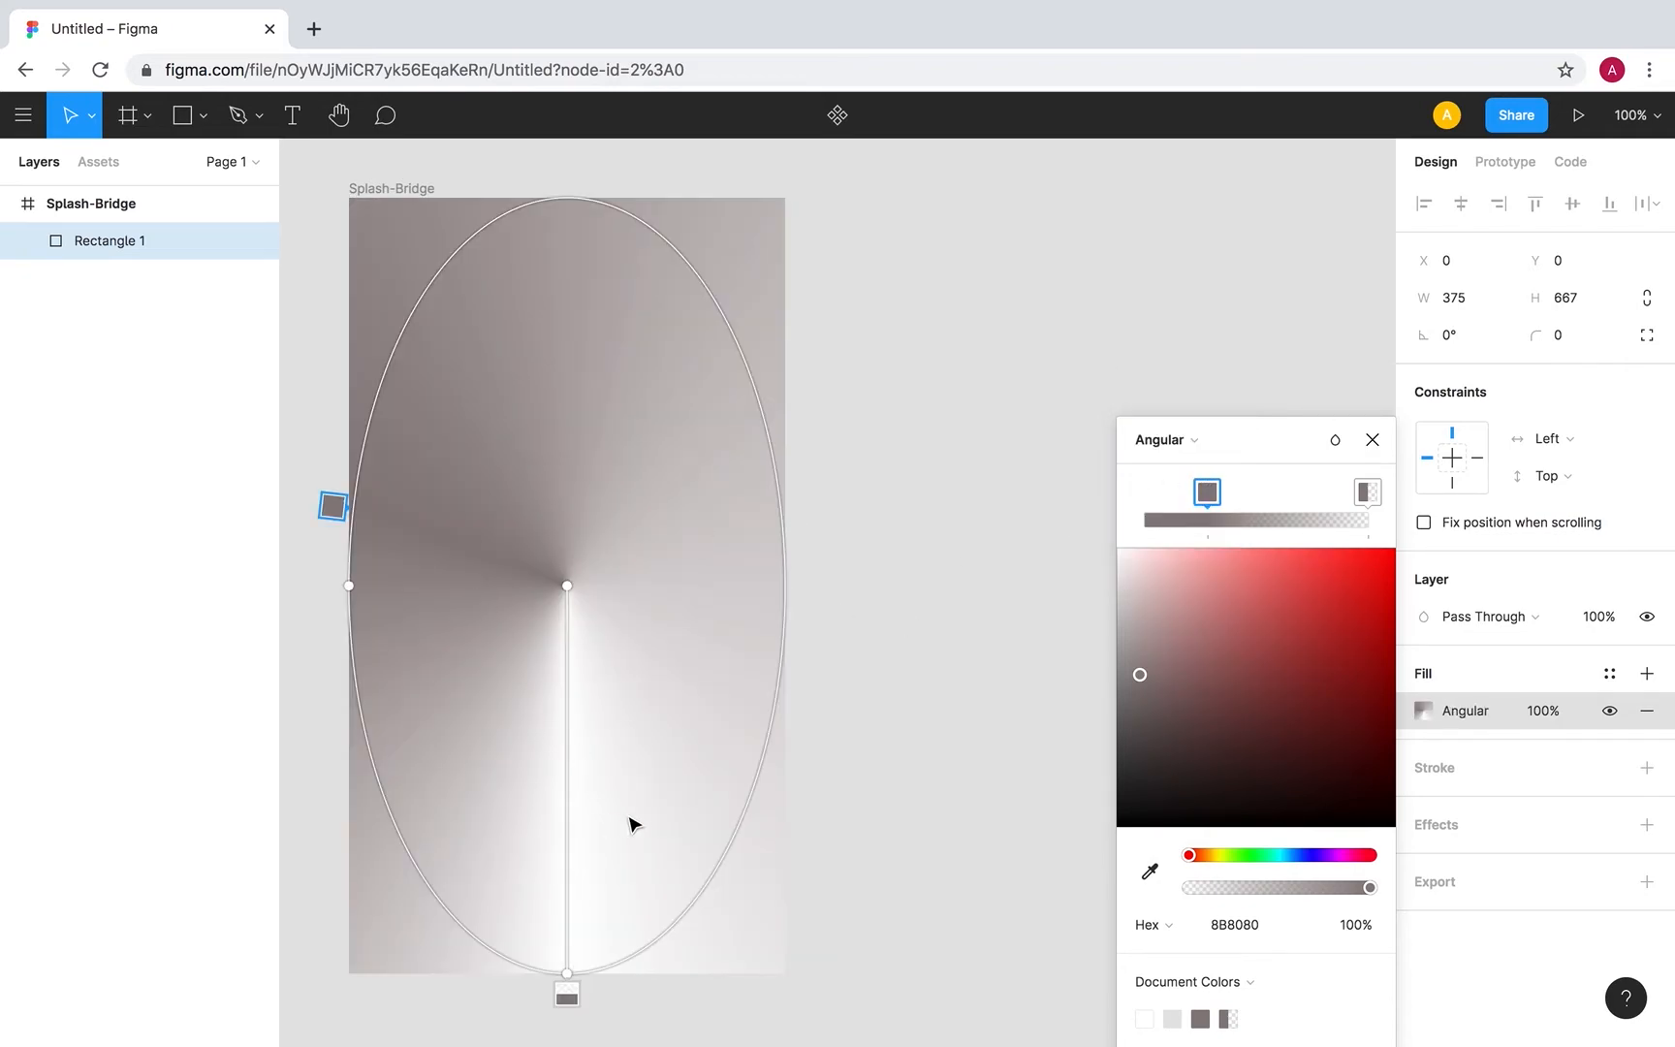
pyautogui.moveTo(566, 993); pyautogui.dragTo(736, 873)
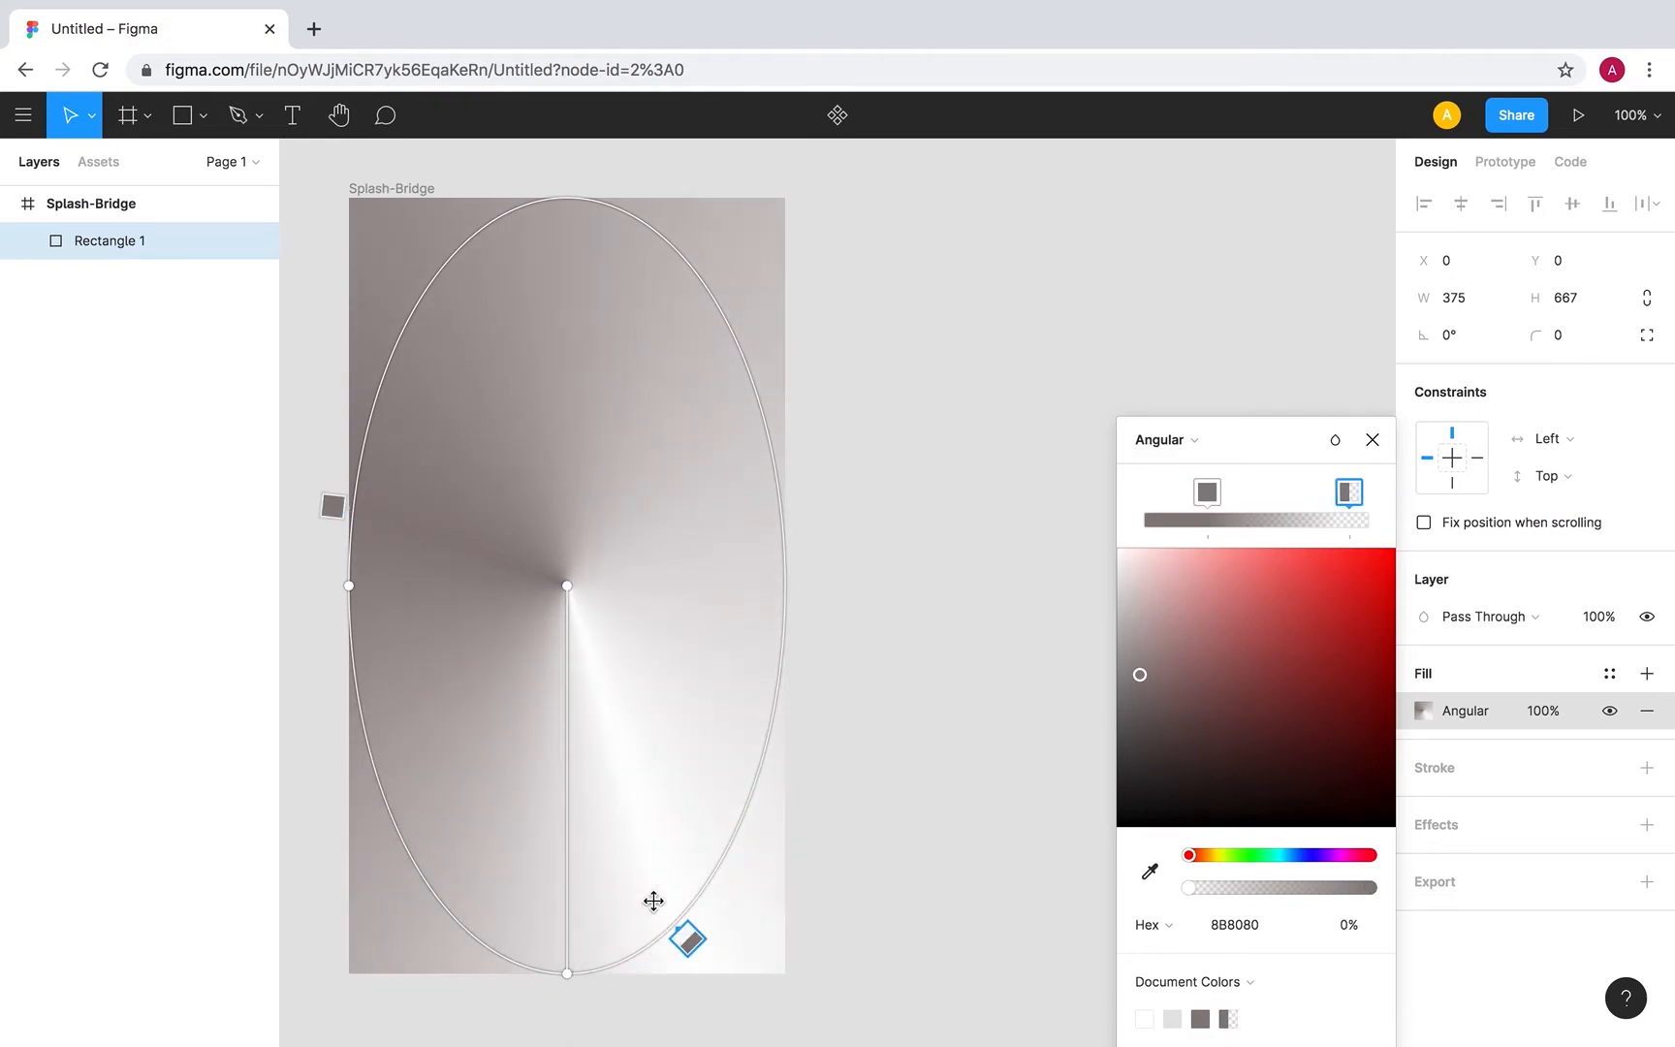
pyautogui.click(1187, 442)
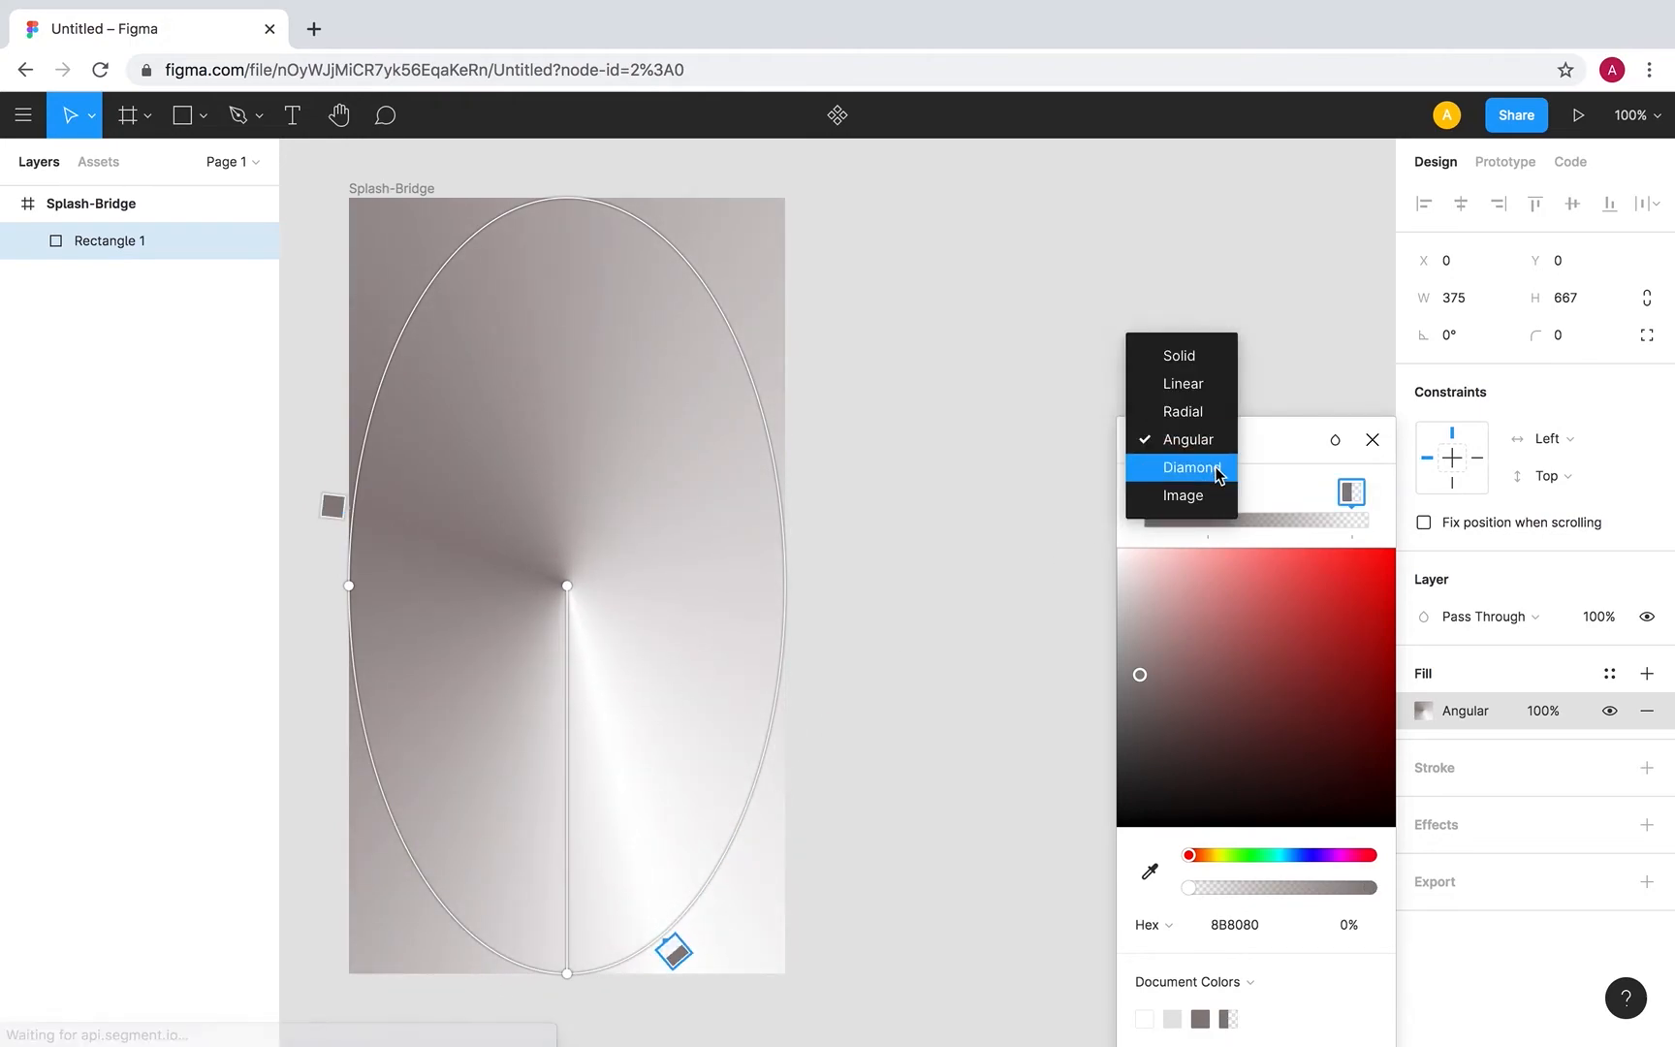
pyautogui.click(1218, 469)
# Change the rectangle's fill to an image, using IMG1.jpg from the Figma folder on the Desktop.
pyautogui.click(1184, 441)
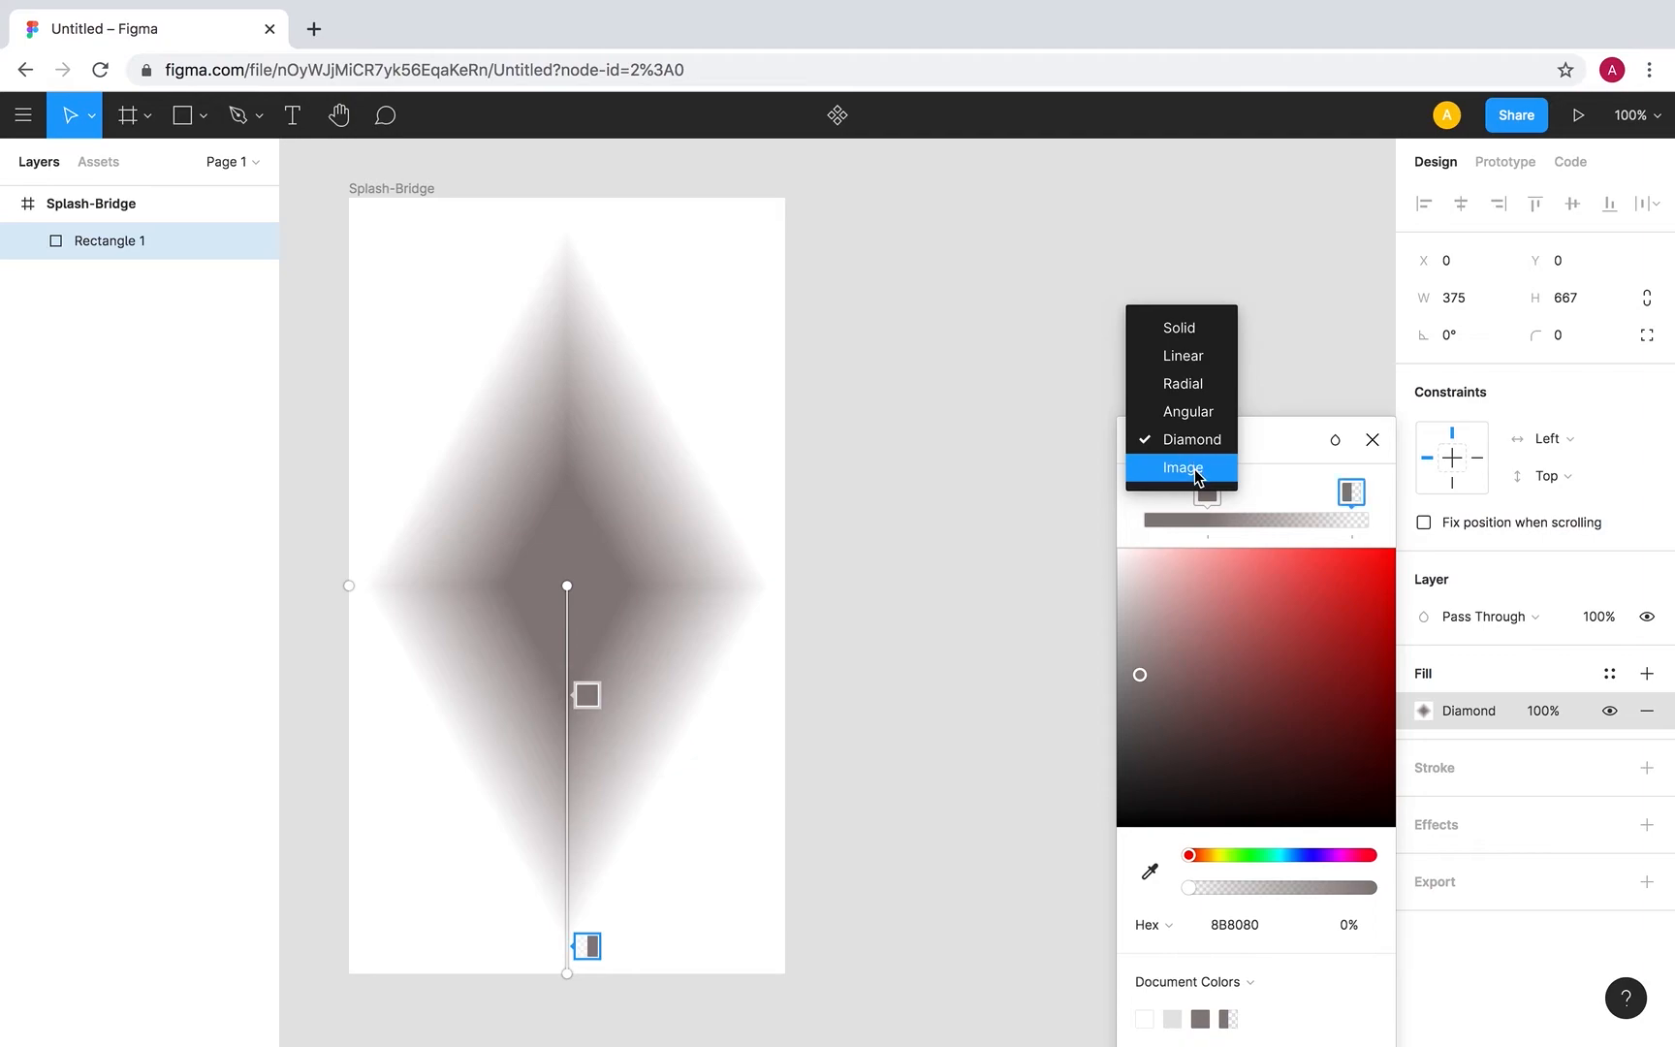
pyautogui.click(1198, 473)
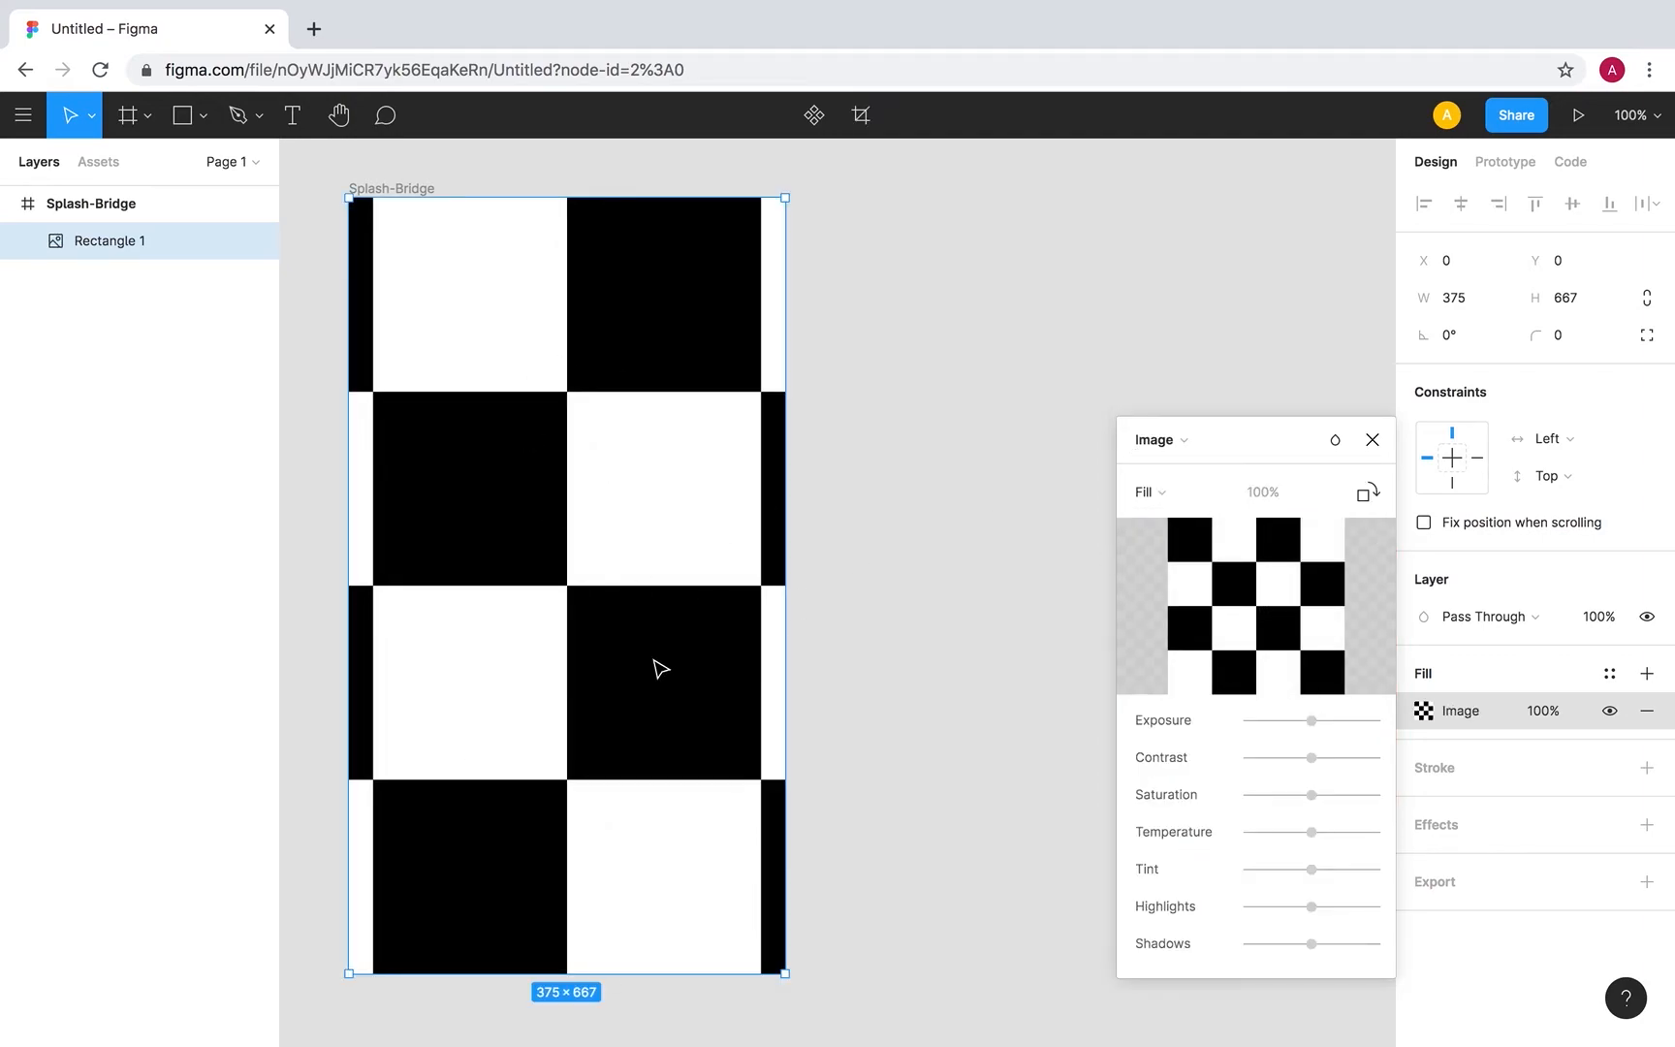
pyautogui.moveTo(1267, 579)
pyautogui.click(1242, 614)
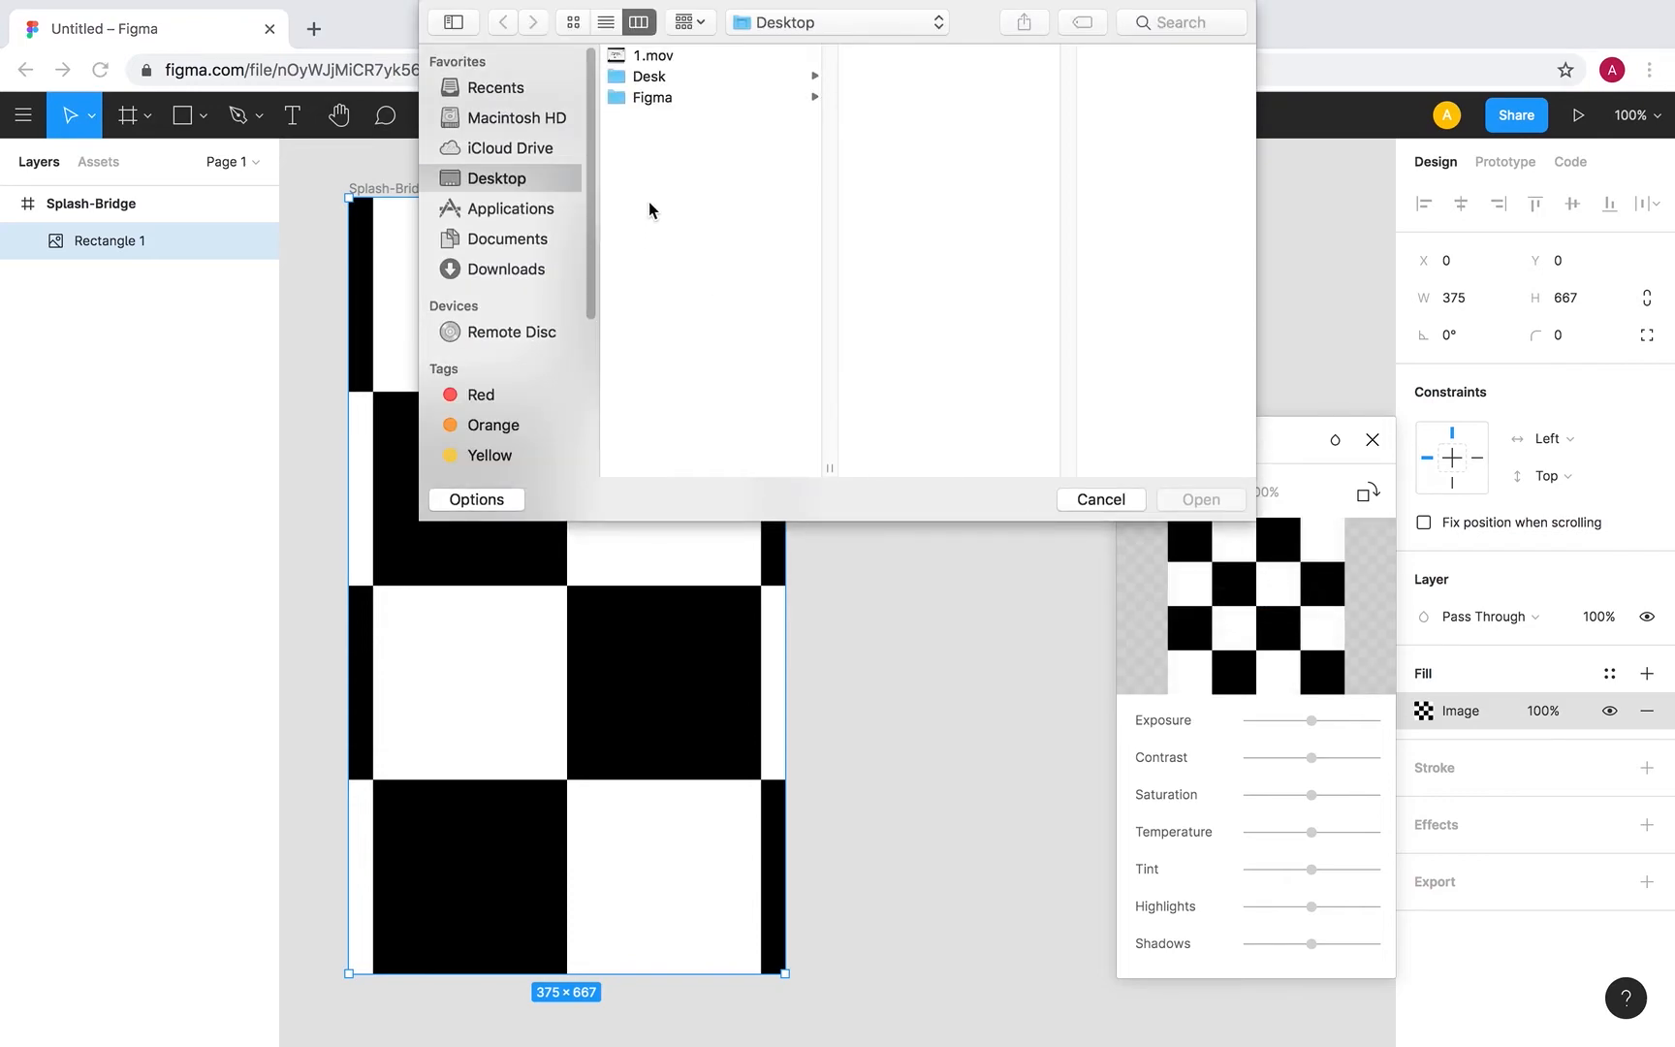
pyautogui.click(694, 97)
pyautogui.click(977, 57)
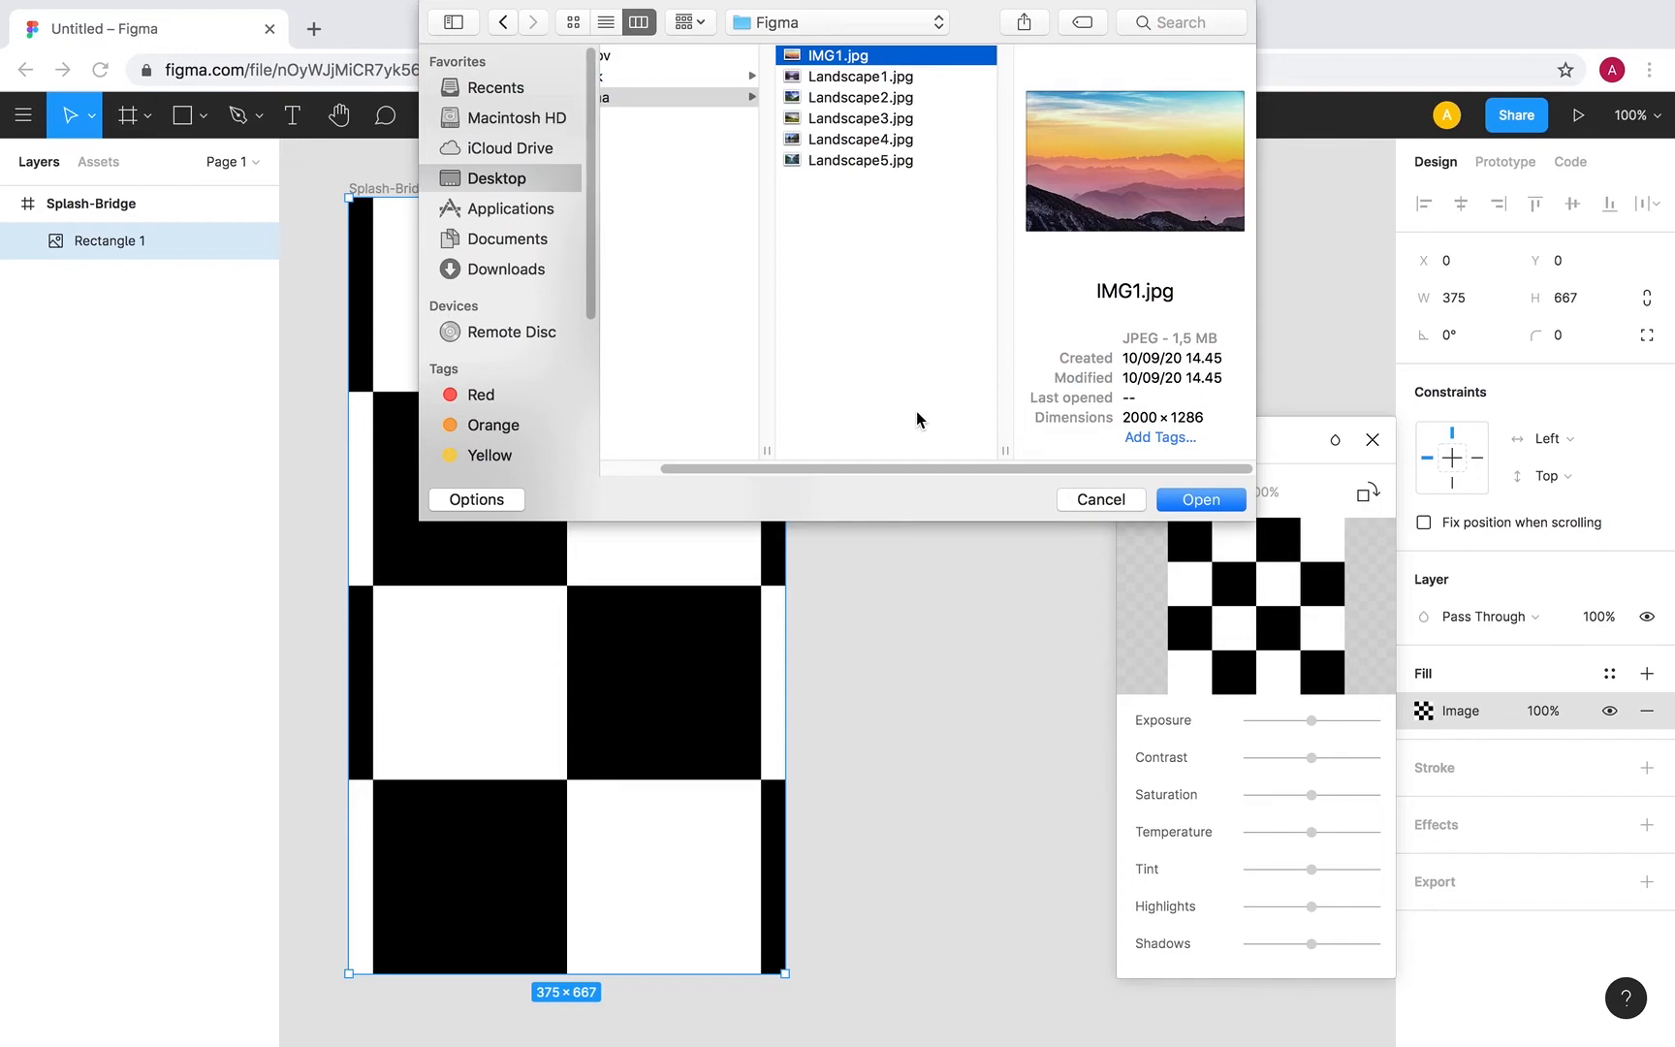
pyautogui.click(1198, 502)
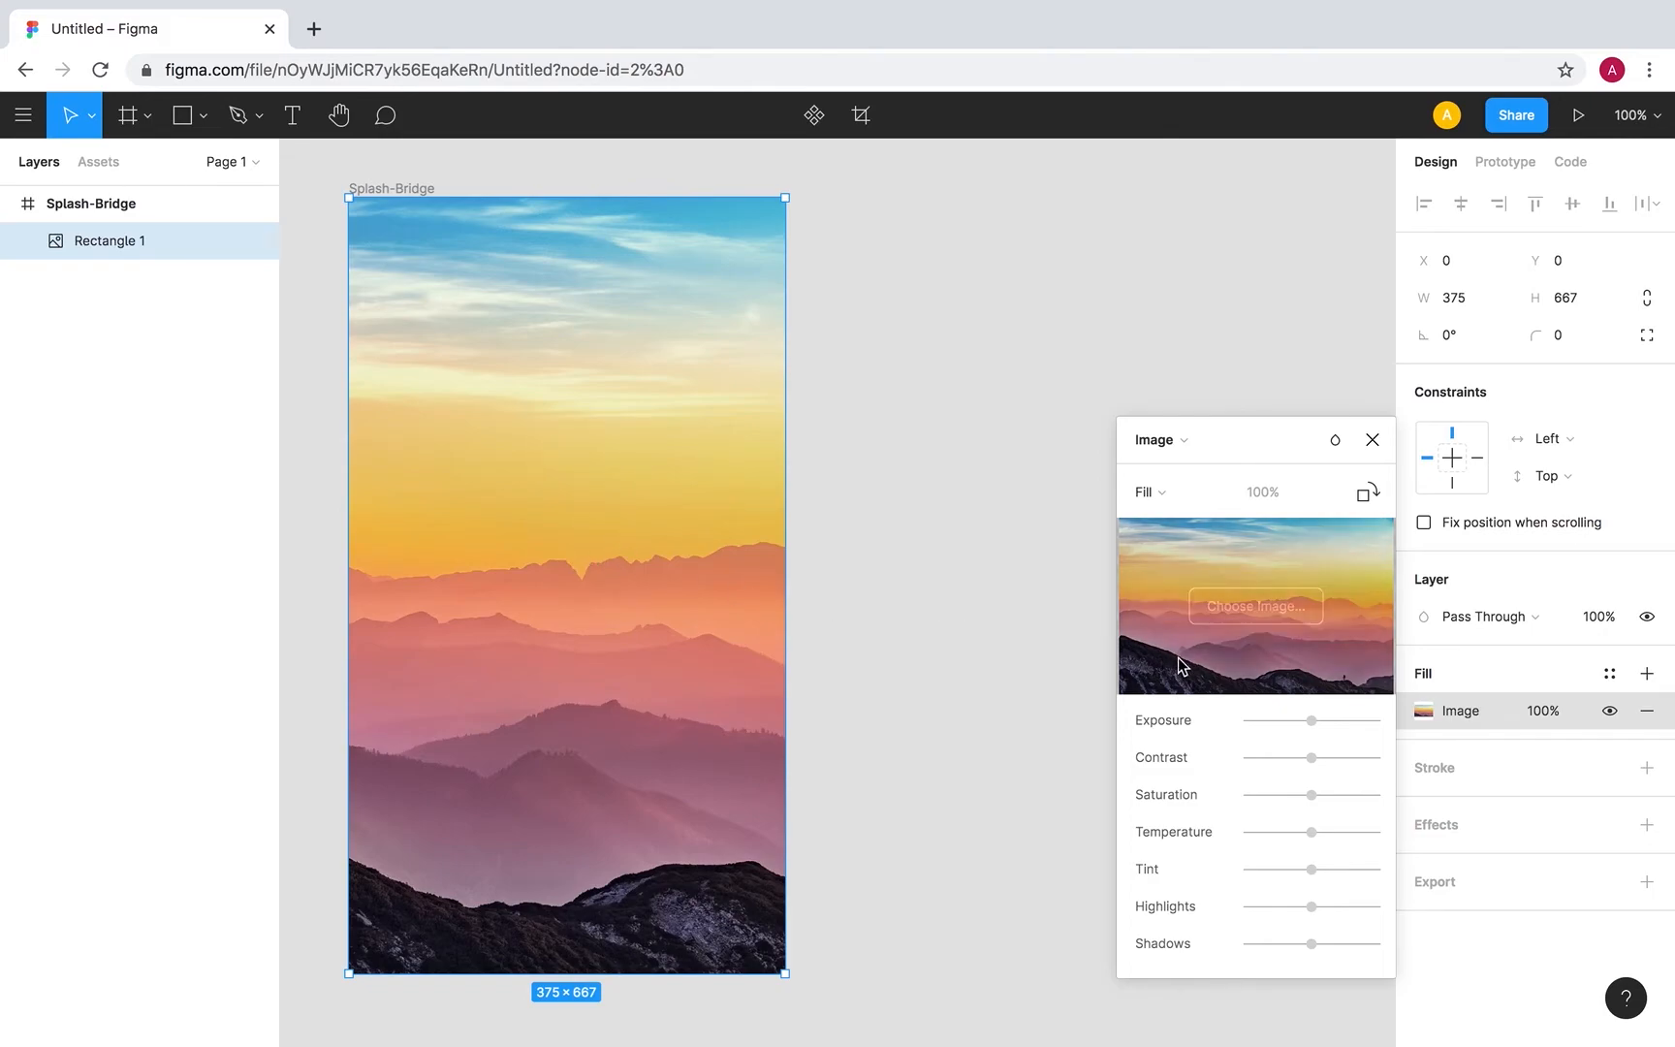
# Try the exposure and contrast adjustments on the image fill, returning both to neutral, and close the fill settings.
pyautogui.moveTo(1310, 723)
pyautogui.mouseDown()
pyautogui.moveTo(1289, 727)
pyautogui.moveTo(1304, 729)
pyautogui.mouseUp()
pyautogui.moveTo(1304, 730); pyautogui.dragTo(1310, 730)
pyautogui.click(1311, 757)
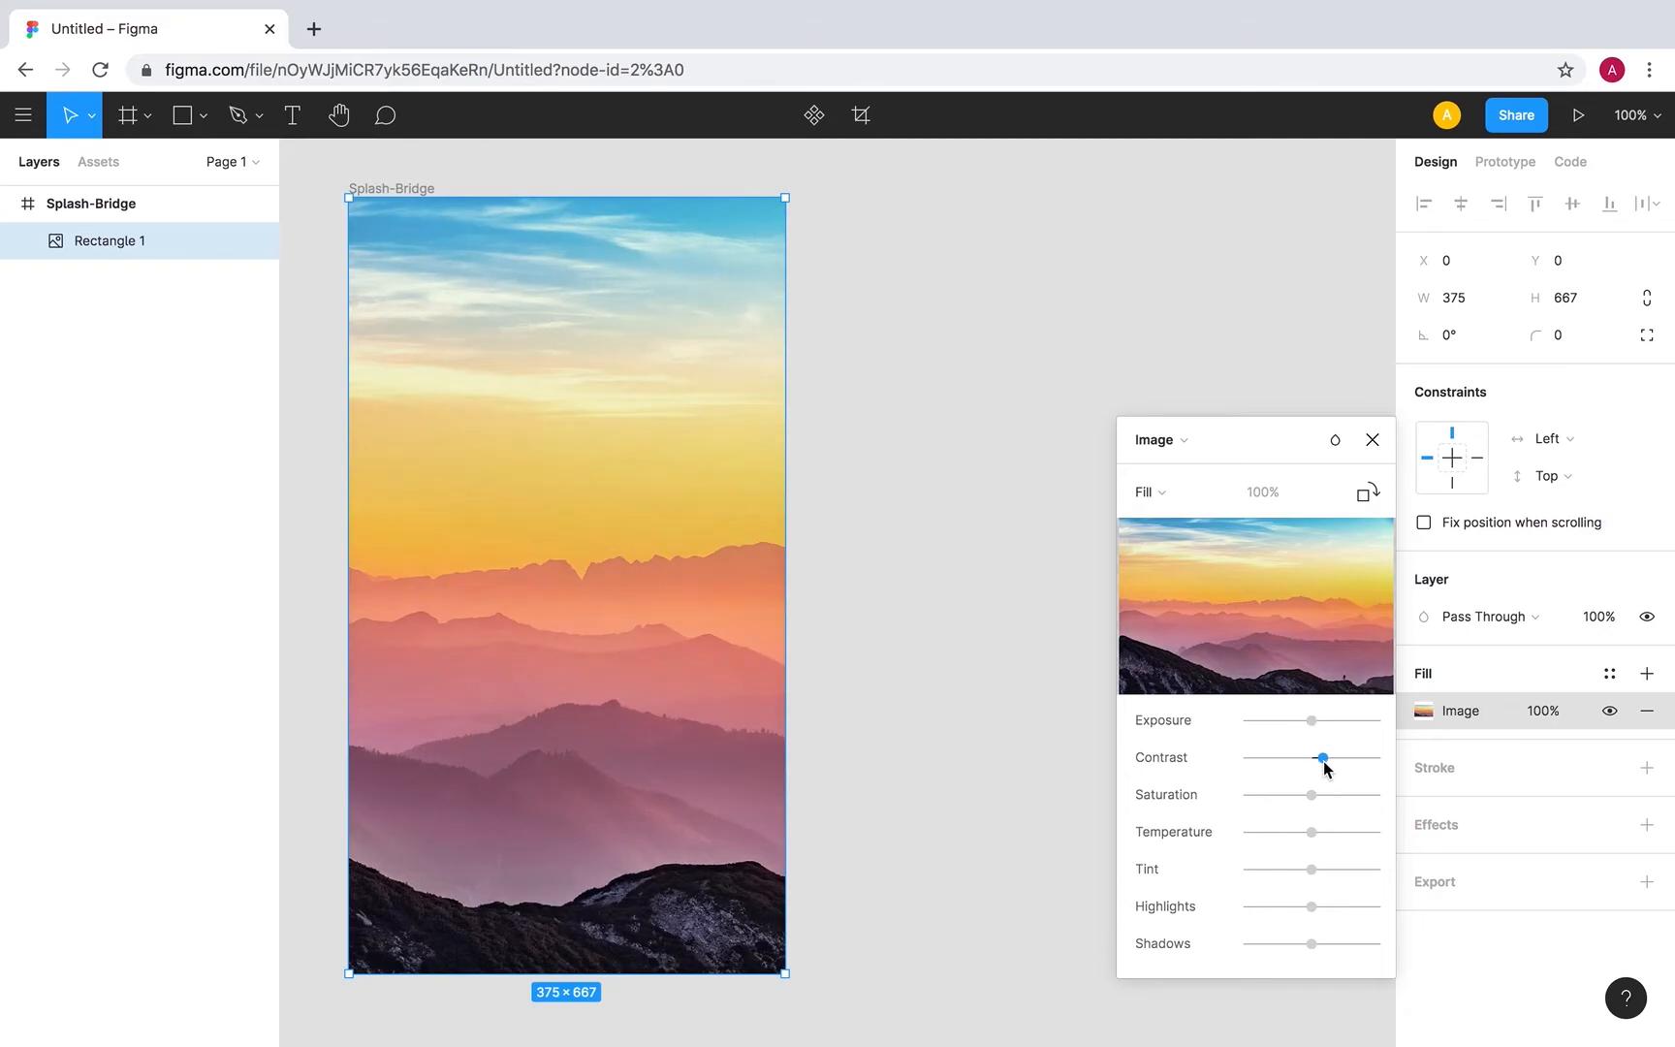
pyautogui.moveTo(1307, 756); pyautogui.dragTo(1310, 757)
pyautogui.click(1372, 440)
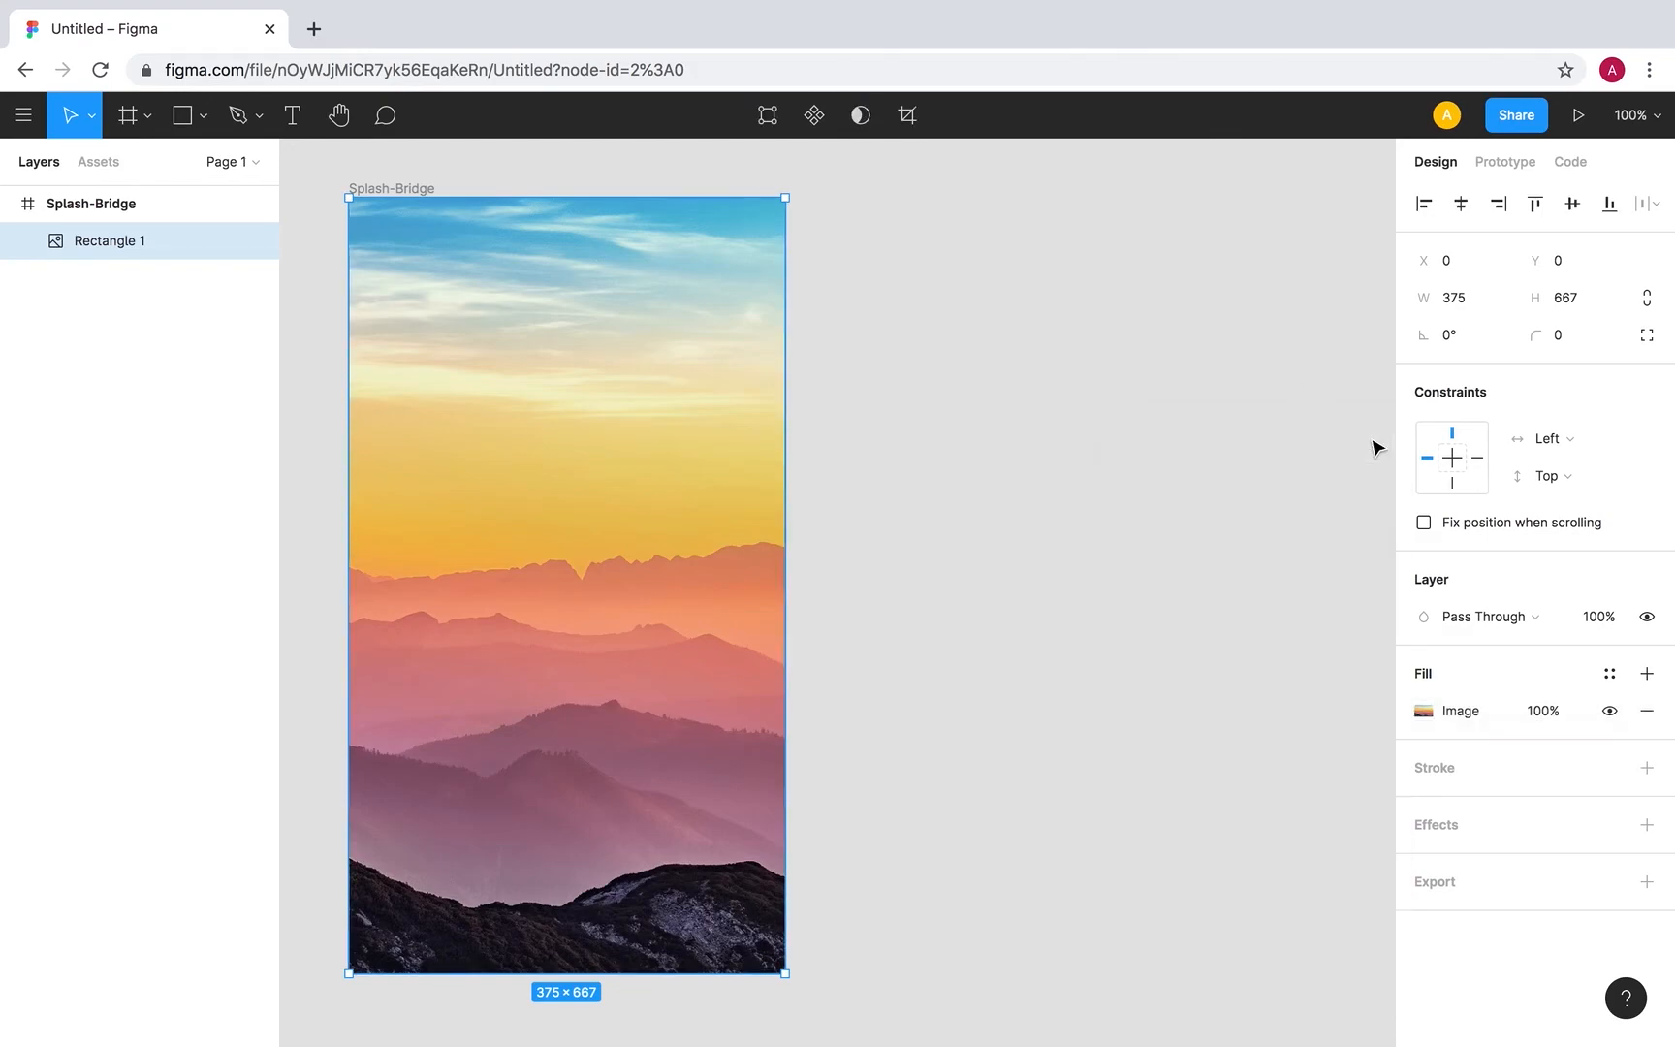
# Add a white Linear gradient fill above the rectangle's image fill.
pyautogui.click(1646, 674)
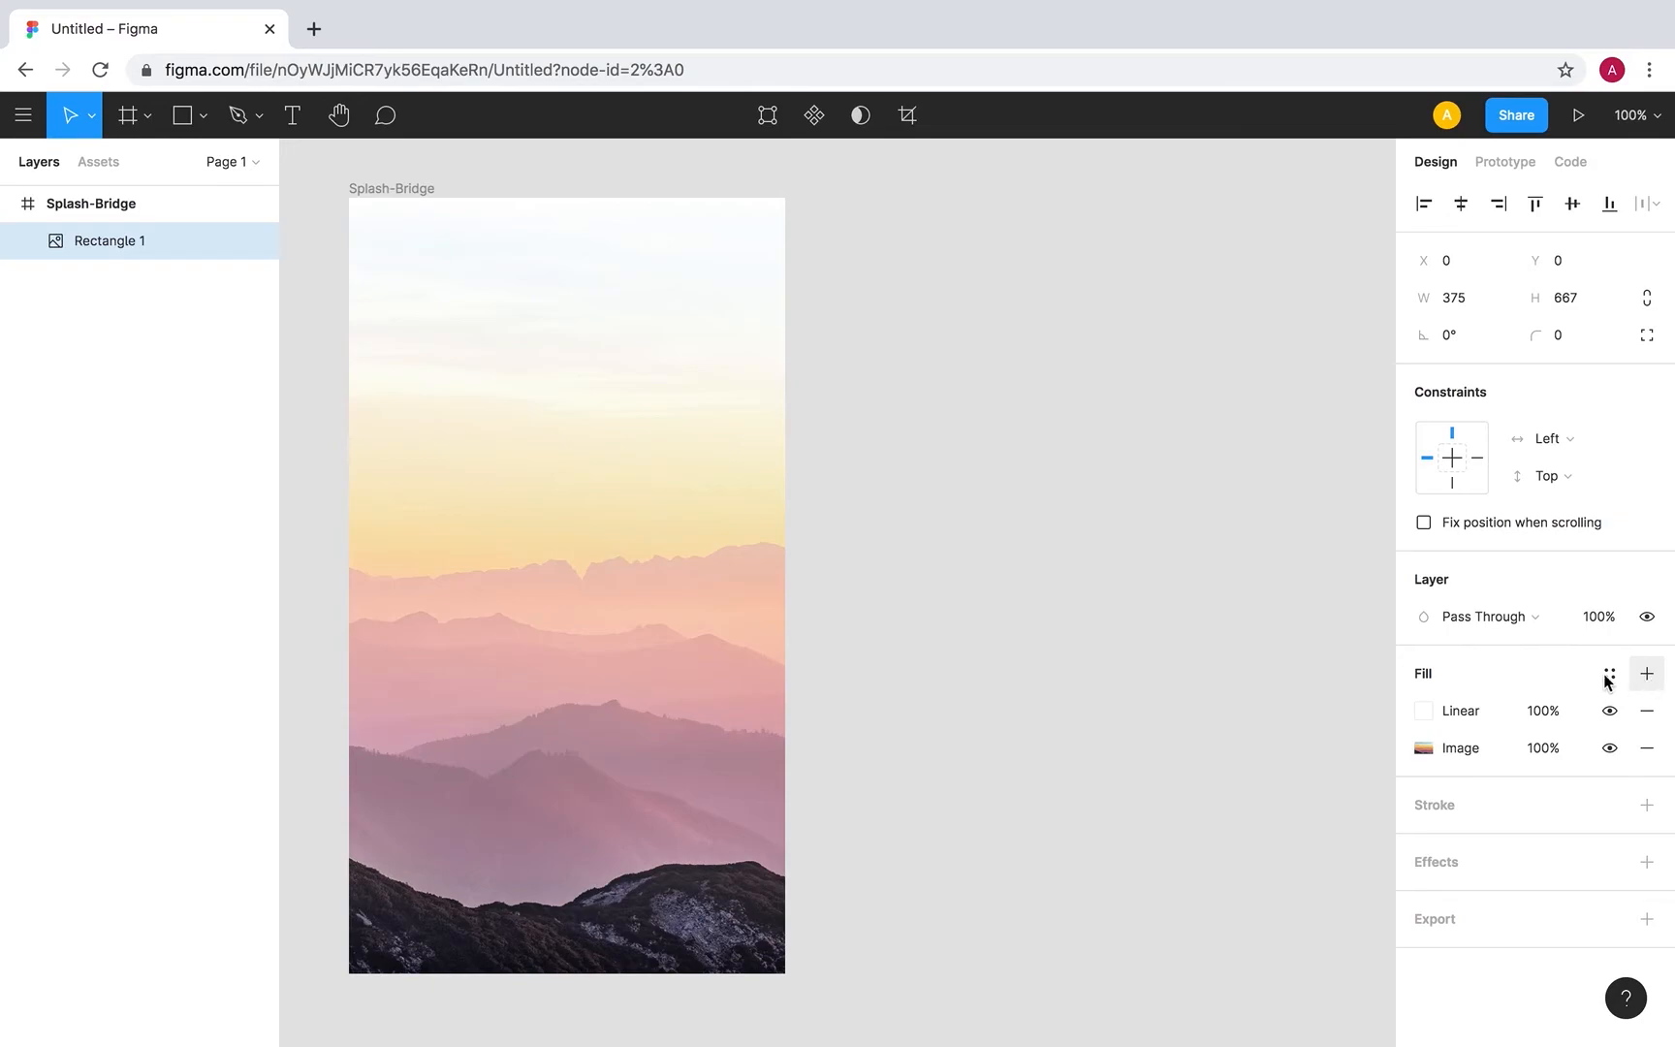
pyautogui.click(1422, 719)
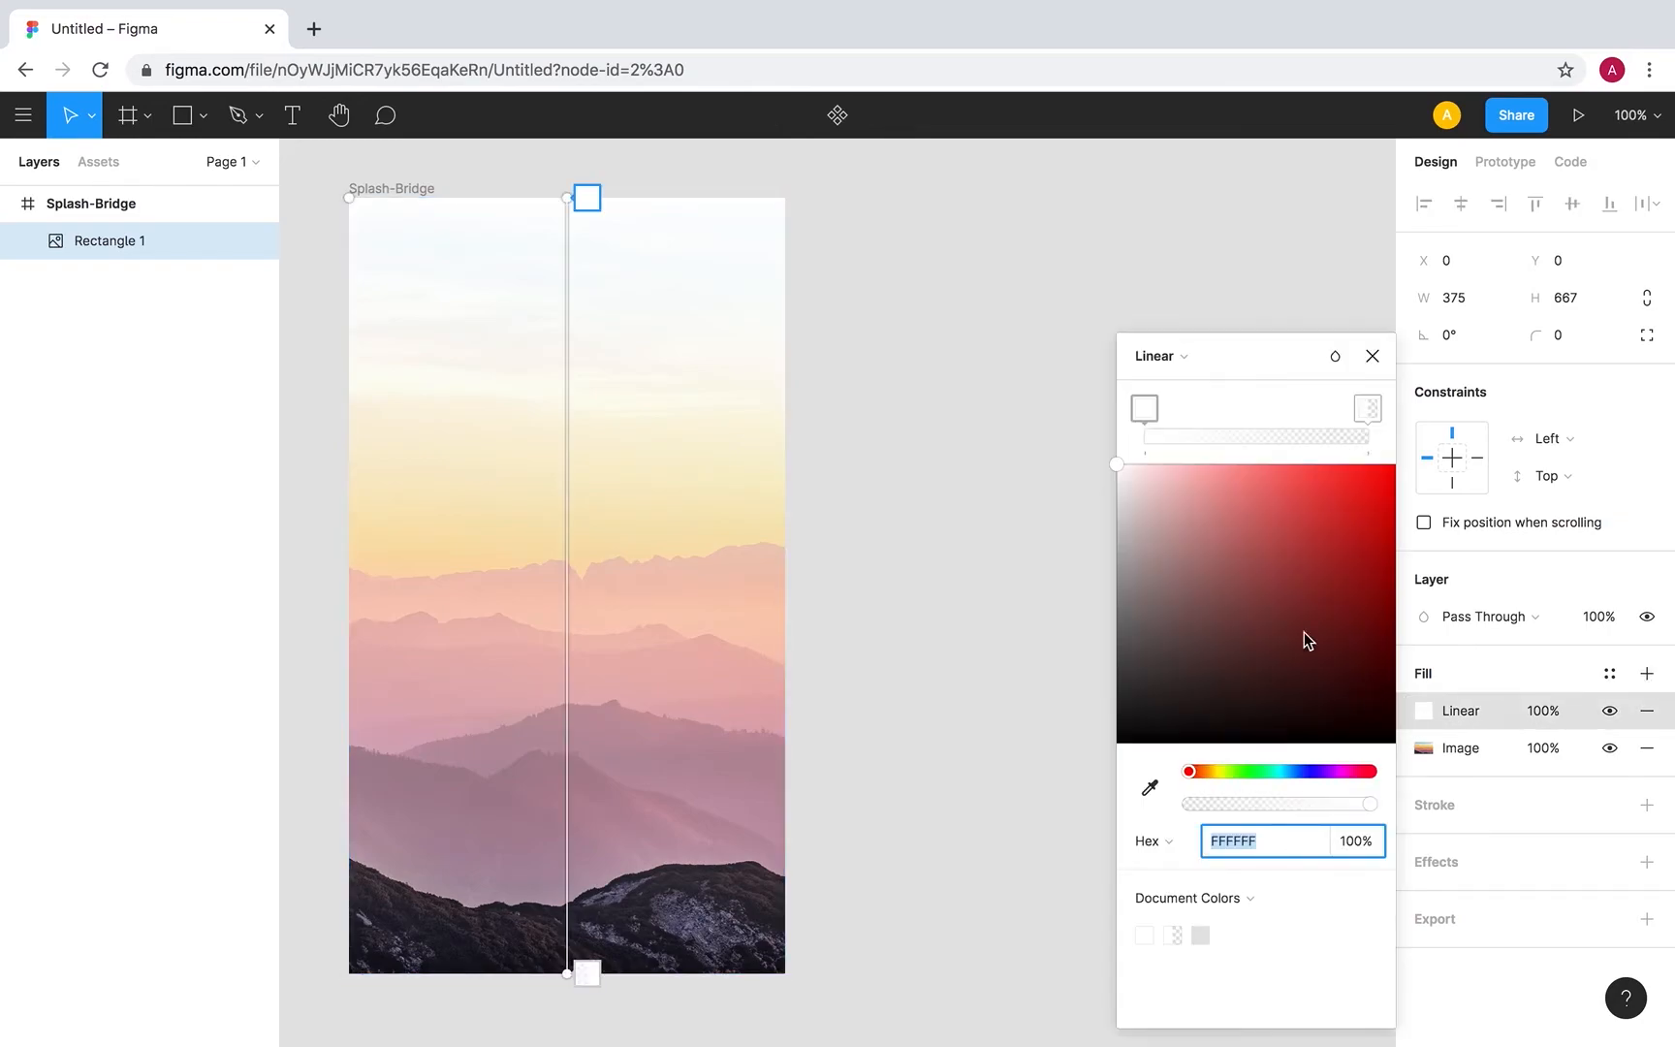
pyautogui.moveTo(1151, 554); pyautogui.dragTo(1066, 389)
pyautogui.click(1373, 357)
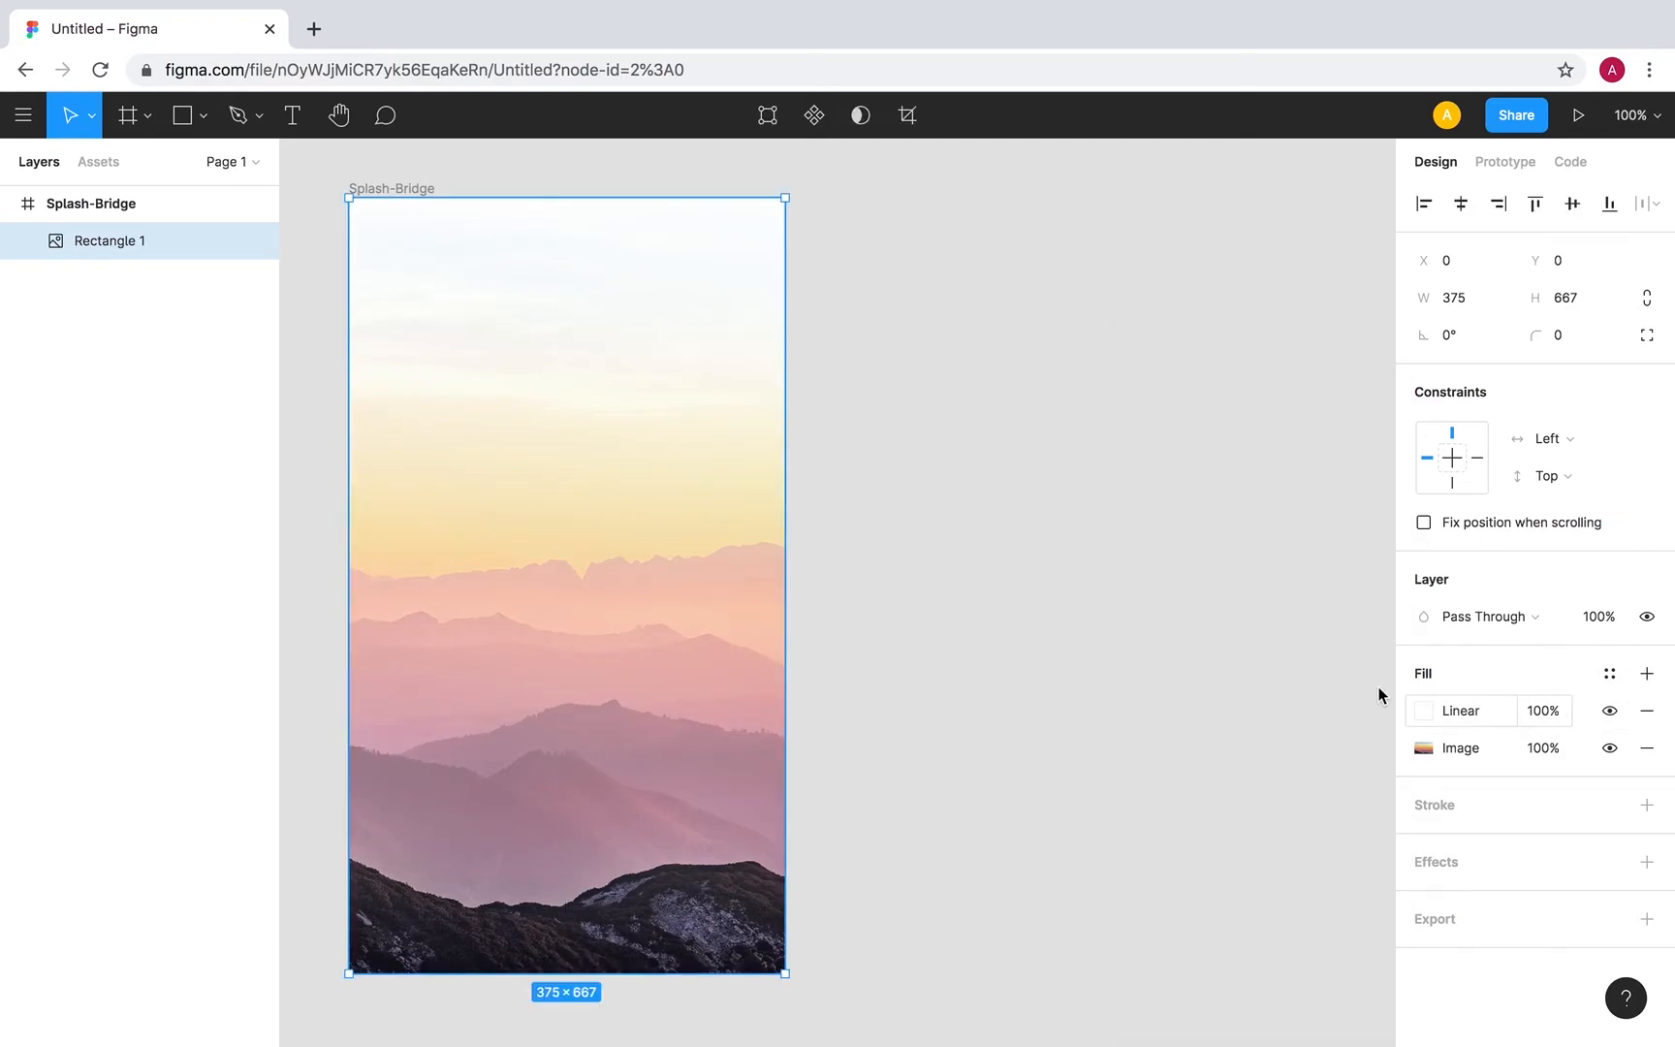
# Try a Drop Shadow effect on the Splash-Bridge frame and remove it.
pyautogui.click(1018, 667)
pyautogui.click(391, 191)
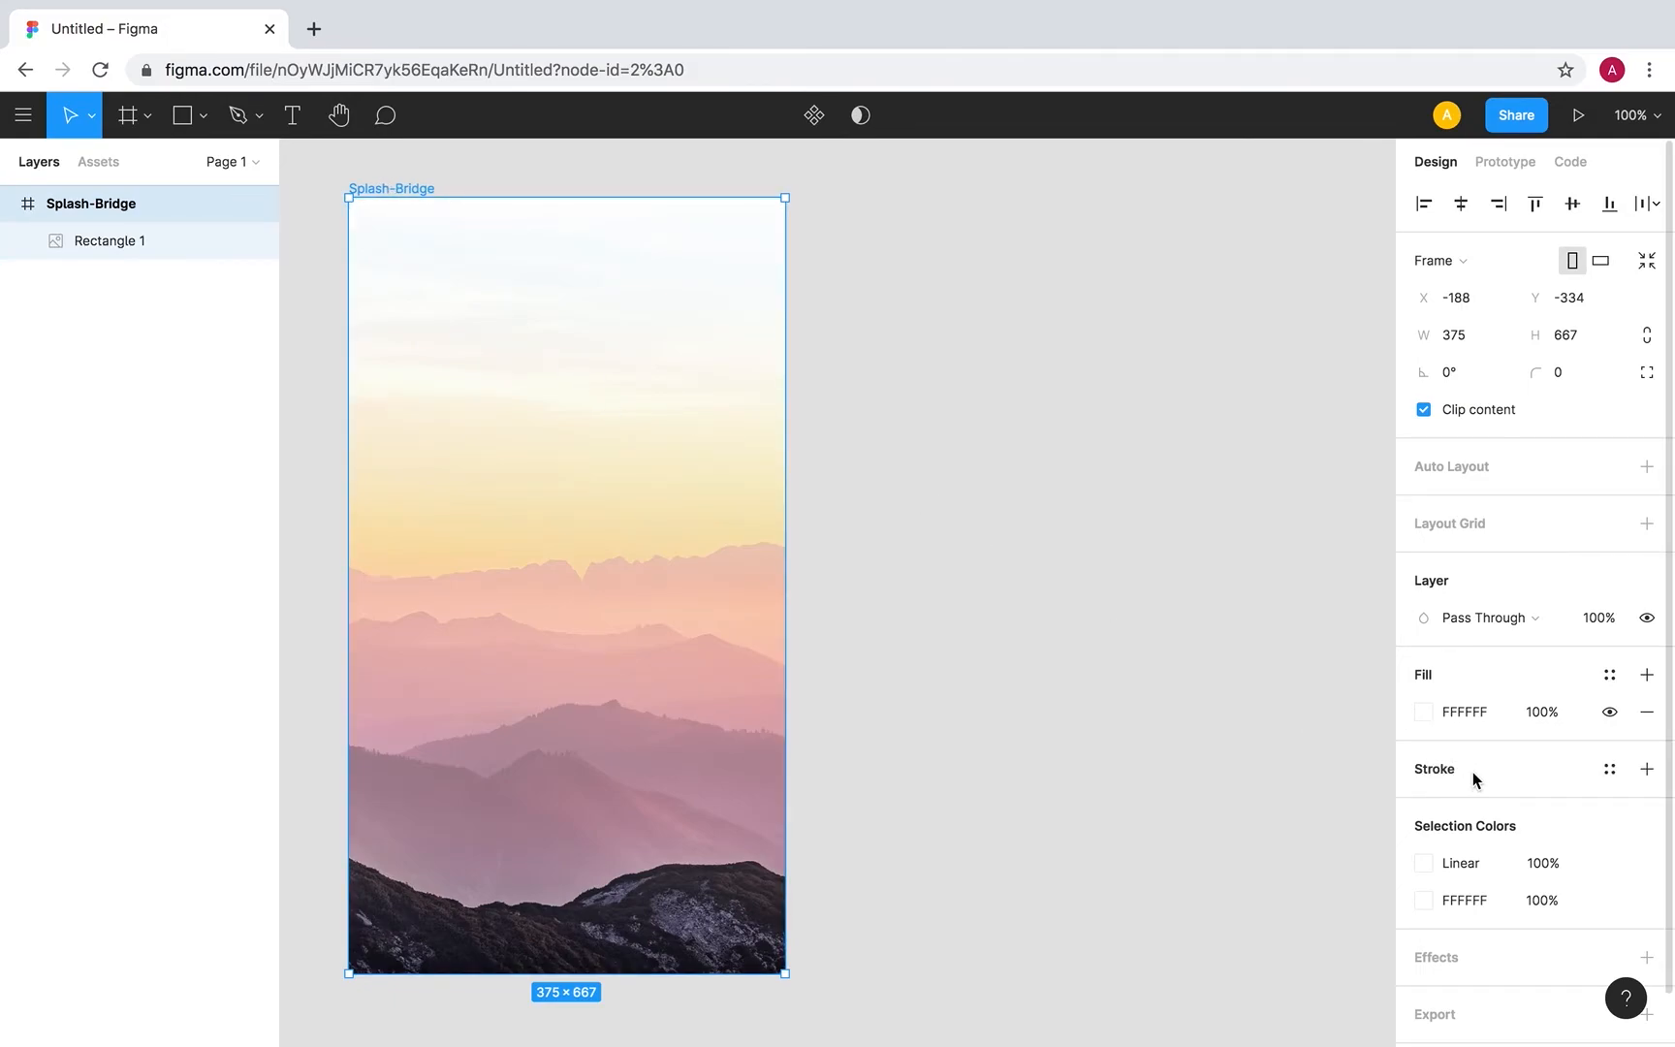
pyautogui.scroll(-1, 1488, 795)
pyautogui.click(1484, 910)
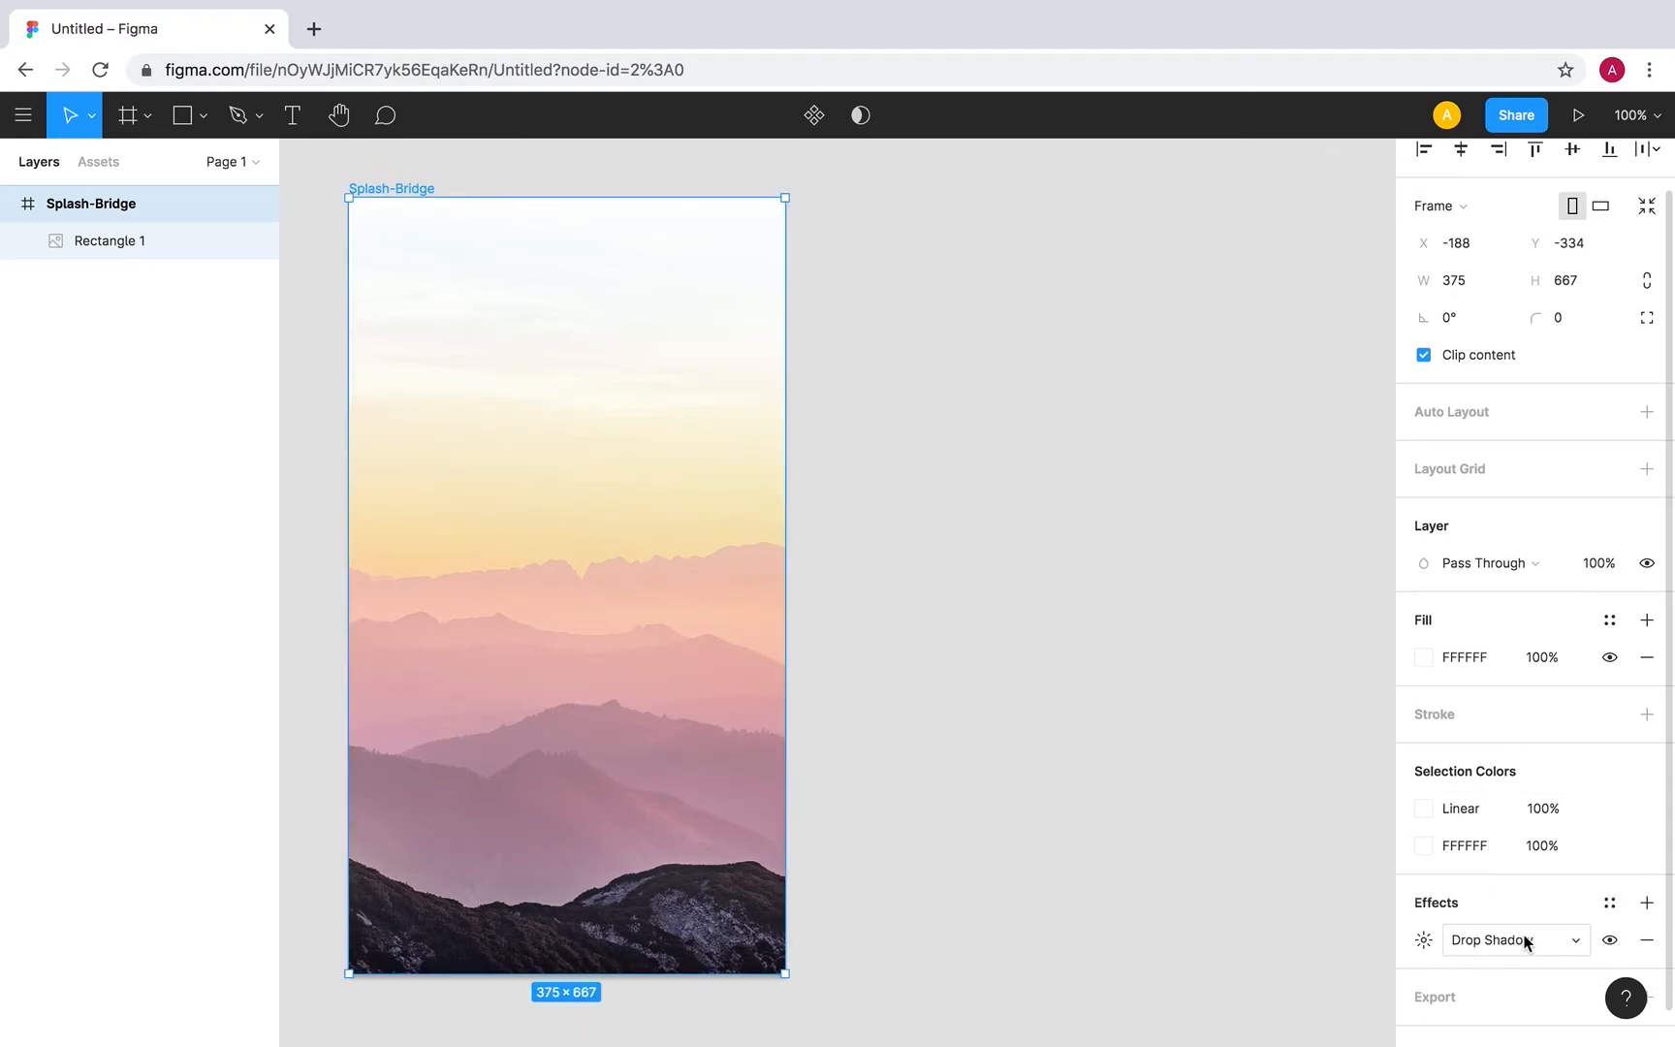
pyautogui.click(1646, 940)
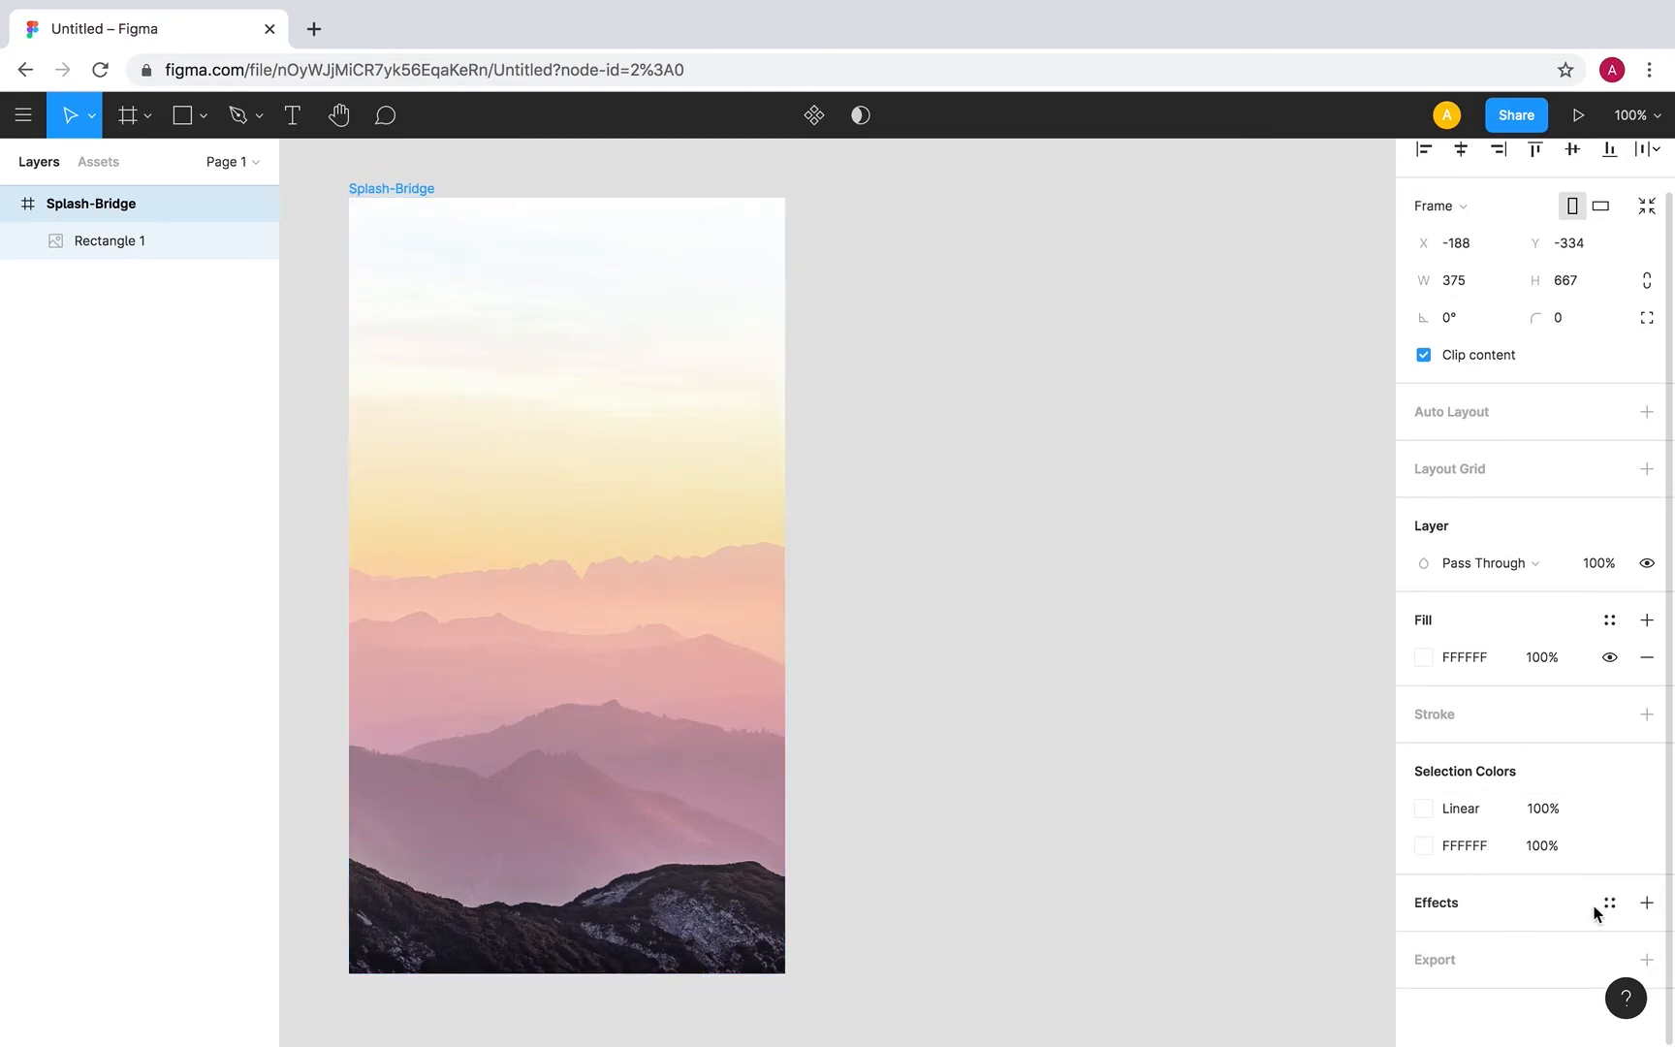
# Check the effect styles available for the Splash-Bridge frame and close the list.
pyautogui.click(1609, 904)
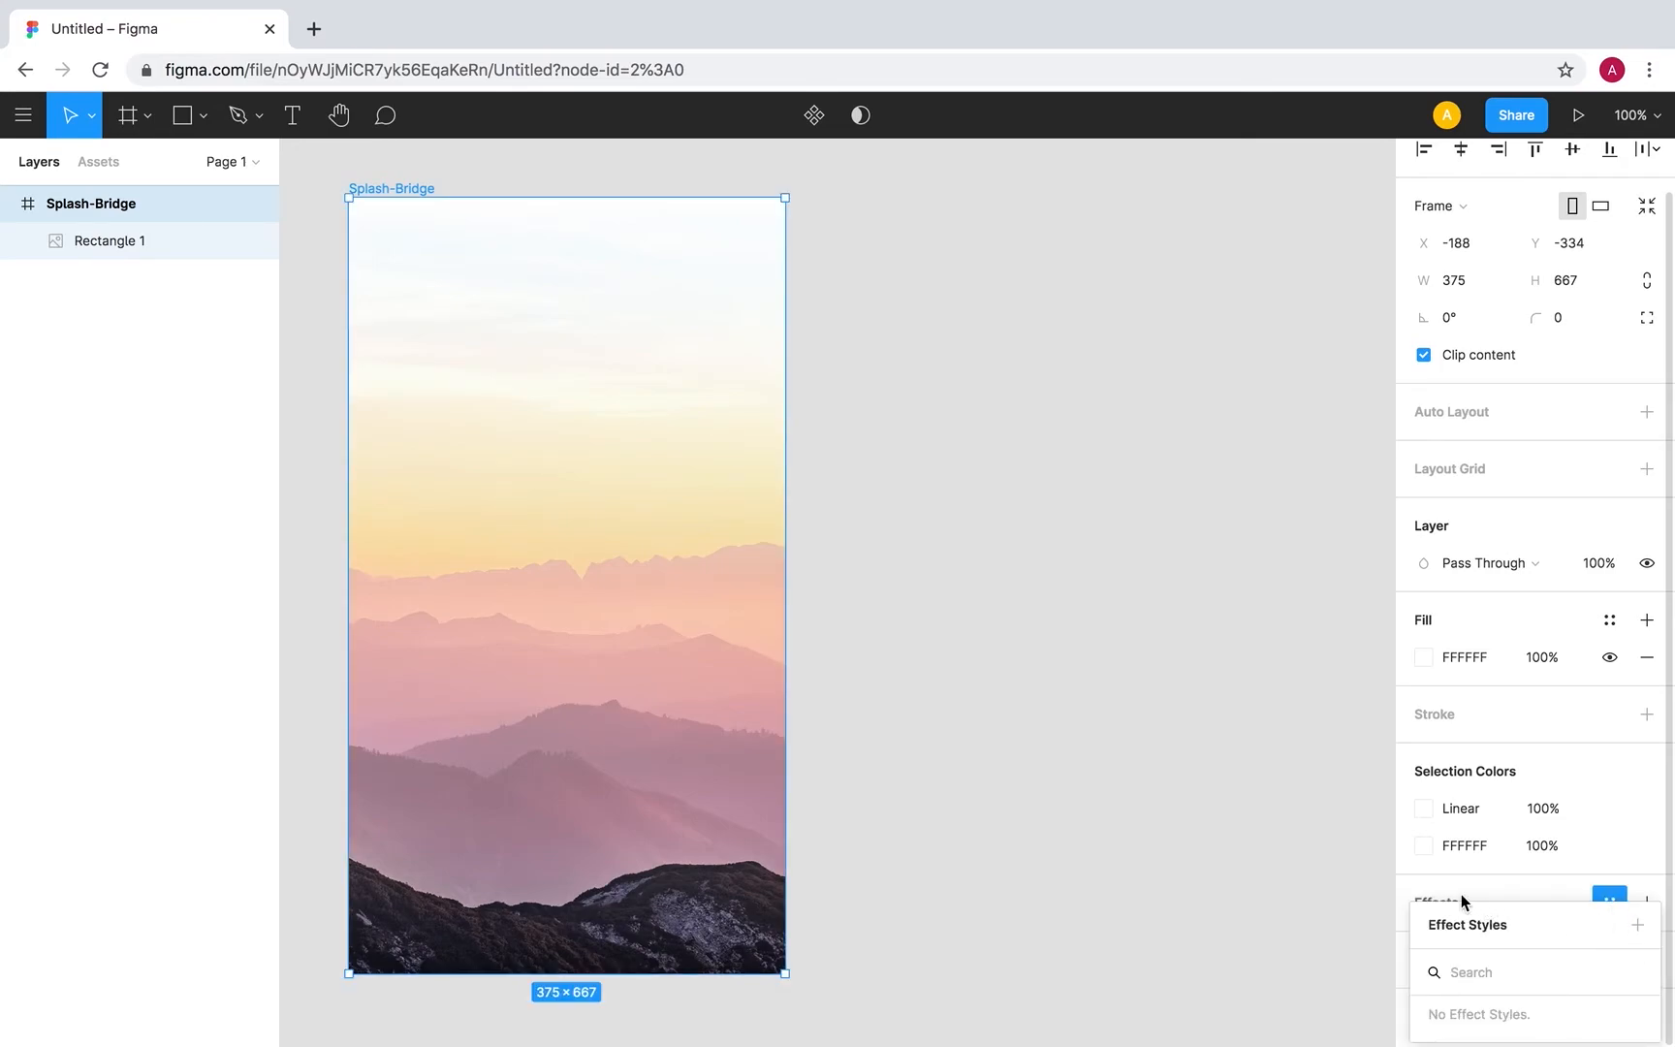
pyautogui.moveTo(1531, 924); pyautogui.dragTo(1084, 340)
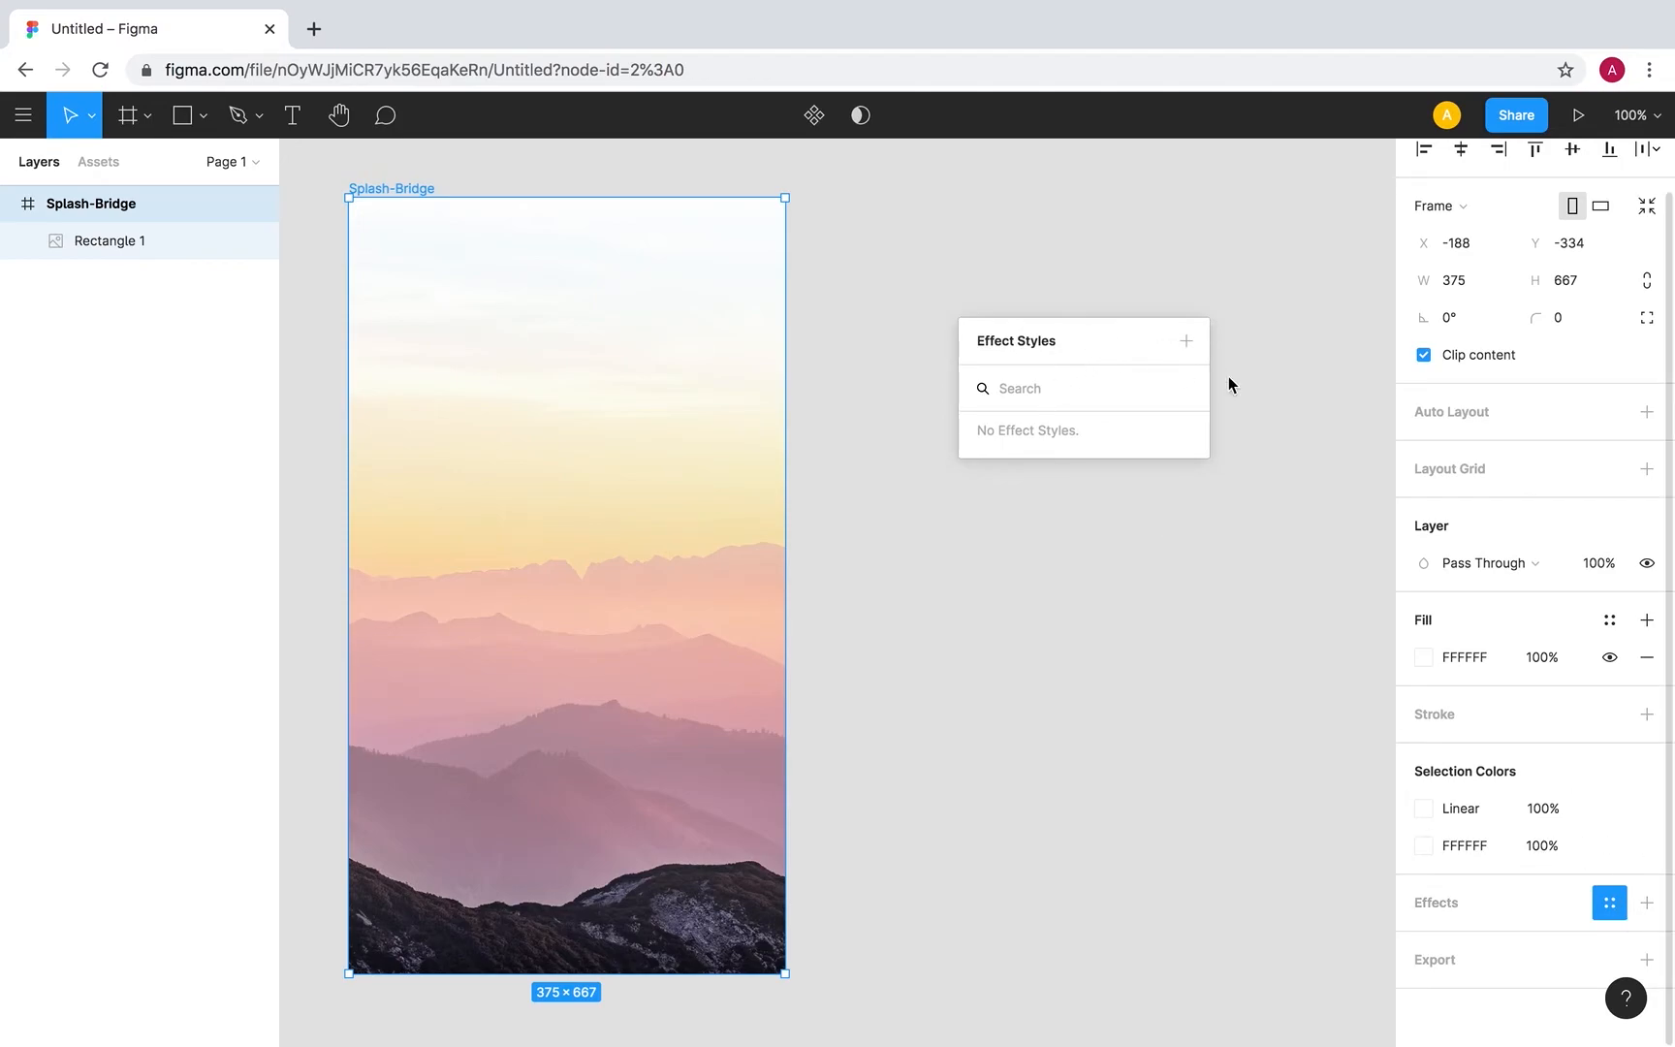
pyautogui.click(1491, 954)
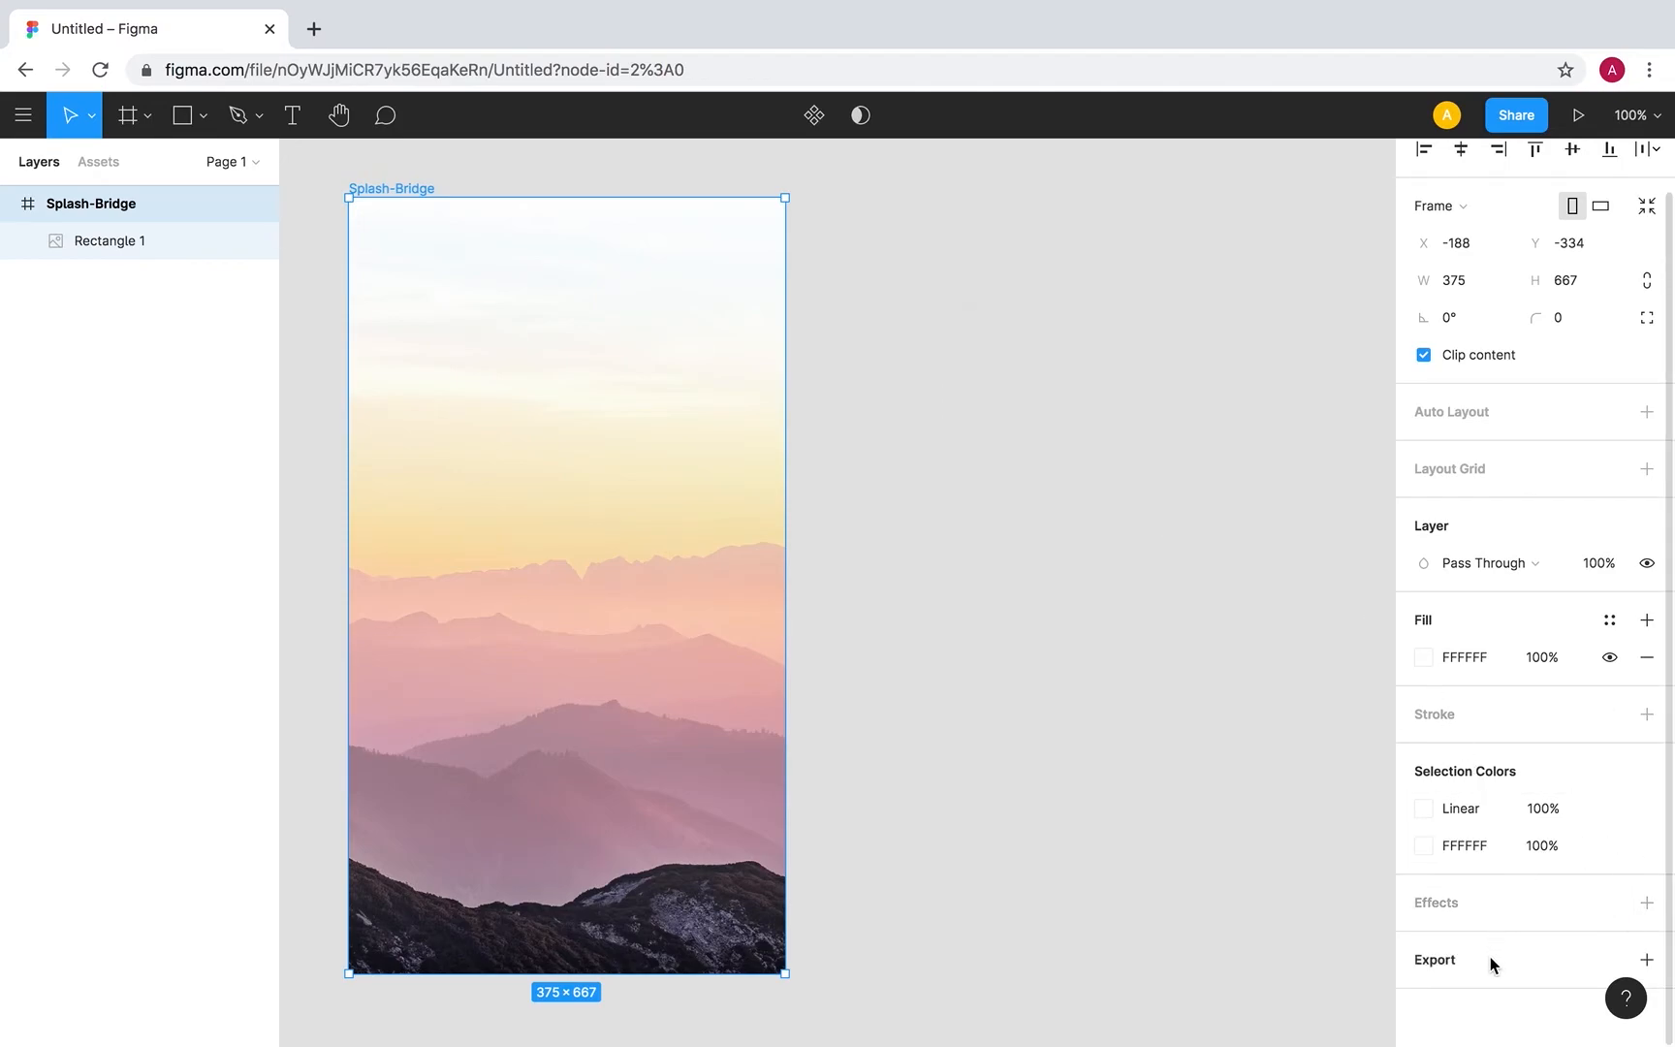
# Try an export setting on the Splash-Bridge frame and check the available file formats.
pyautogui.click(1491, 963)
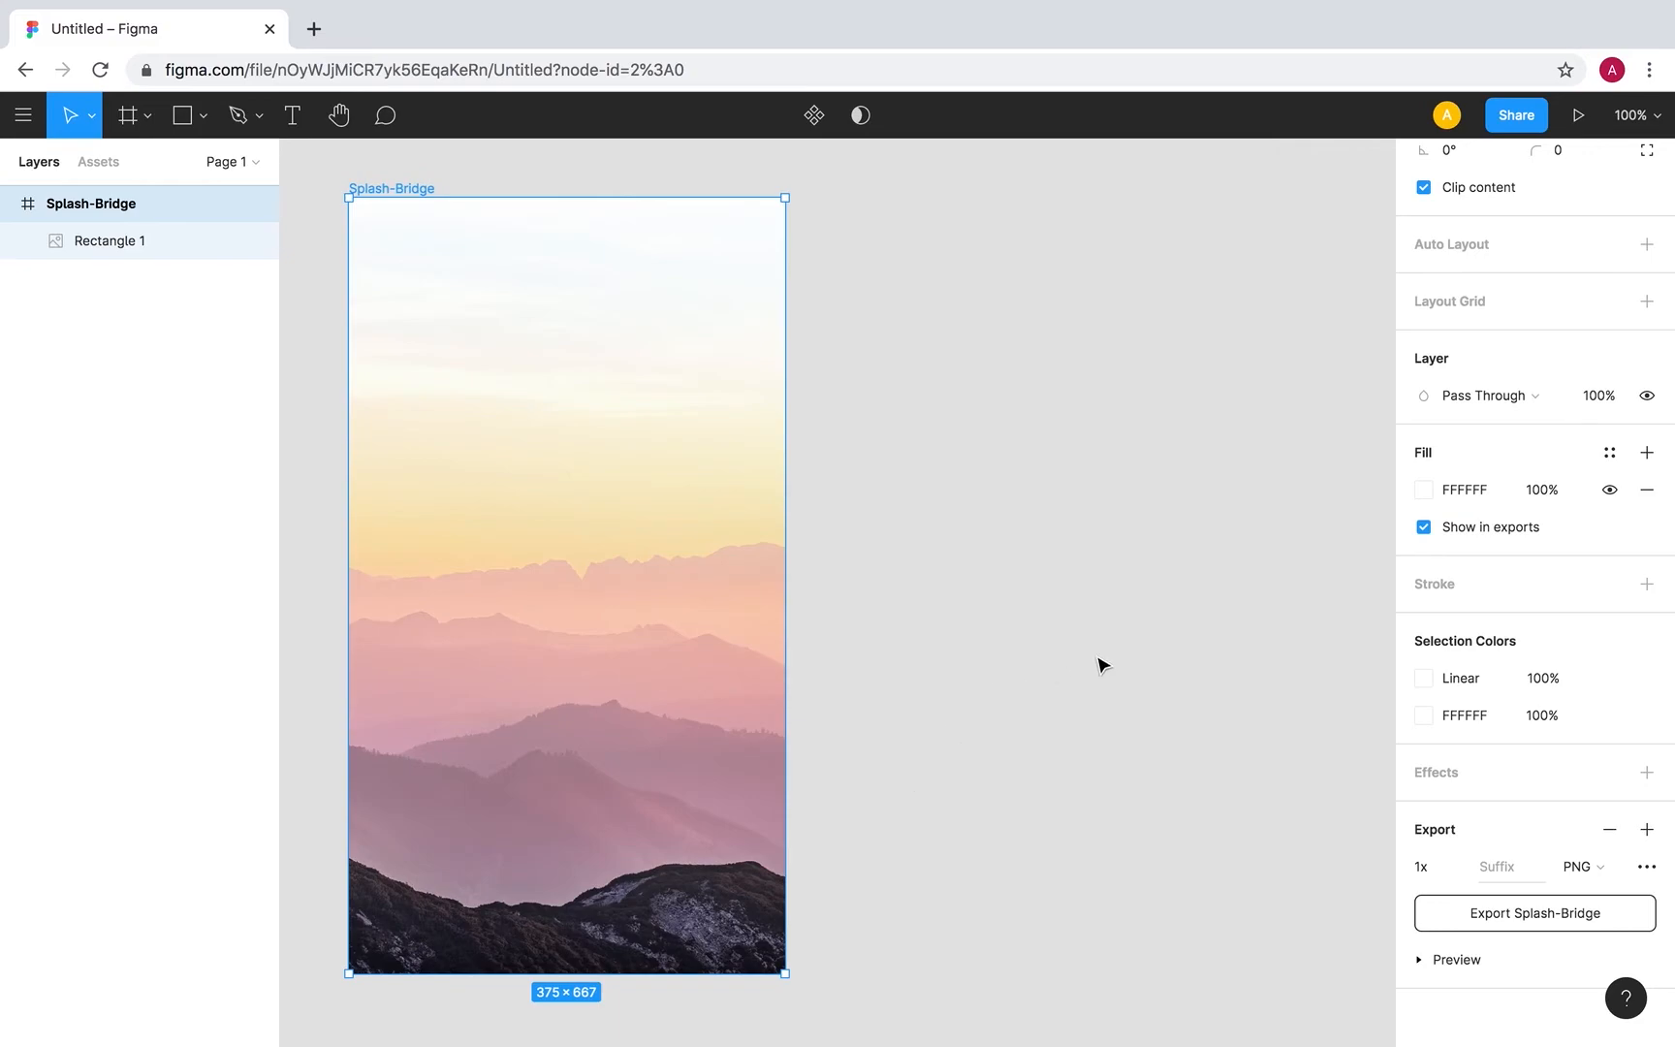
pyautogui.click(1594, 876)
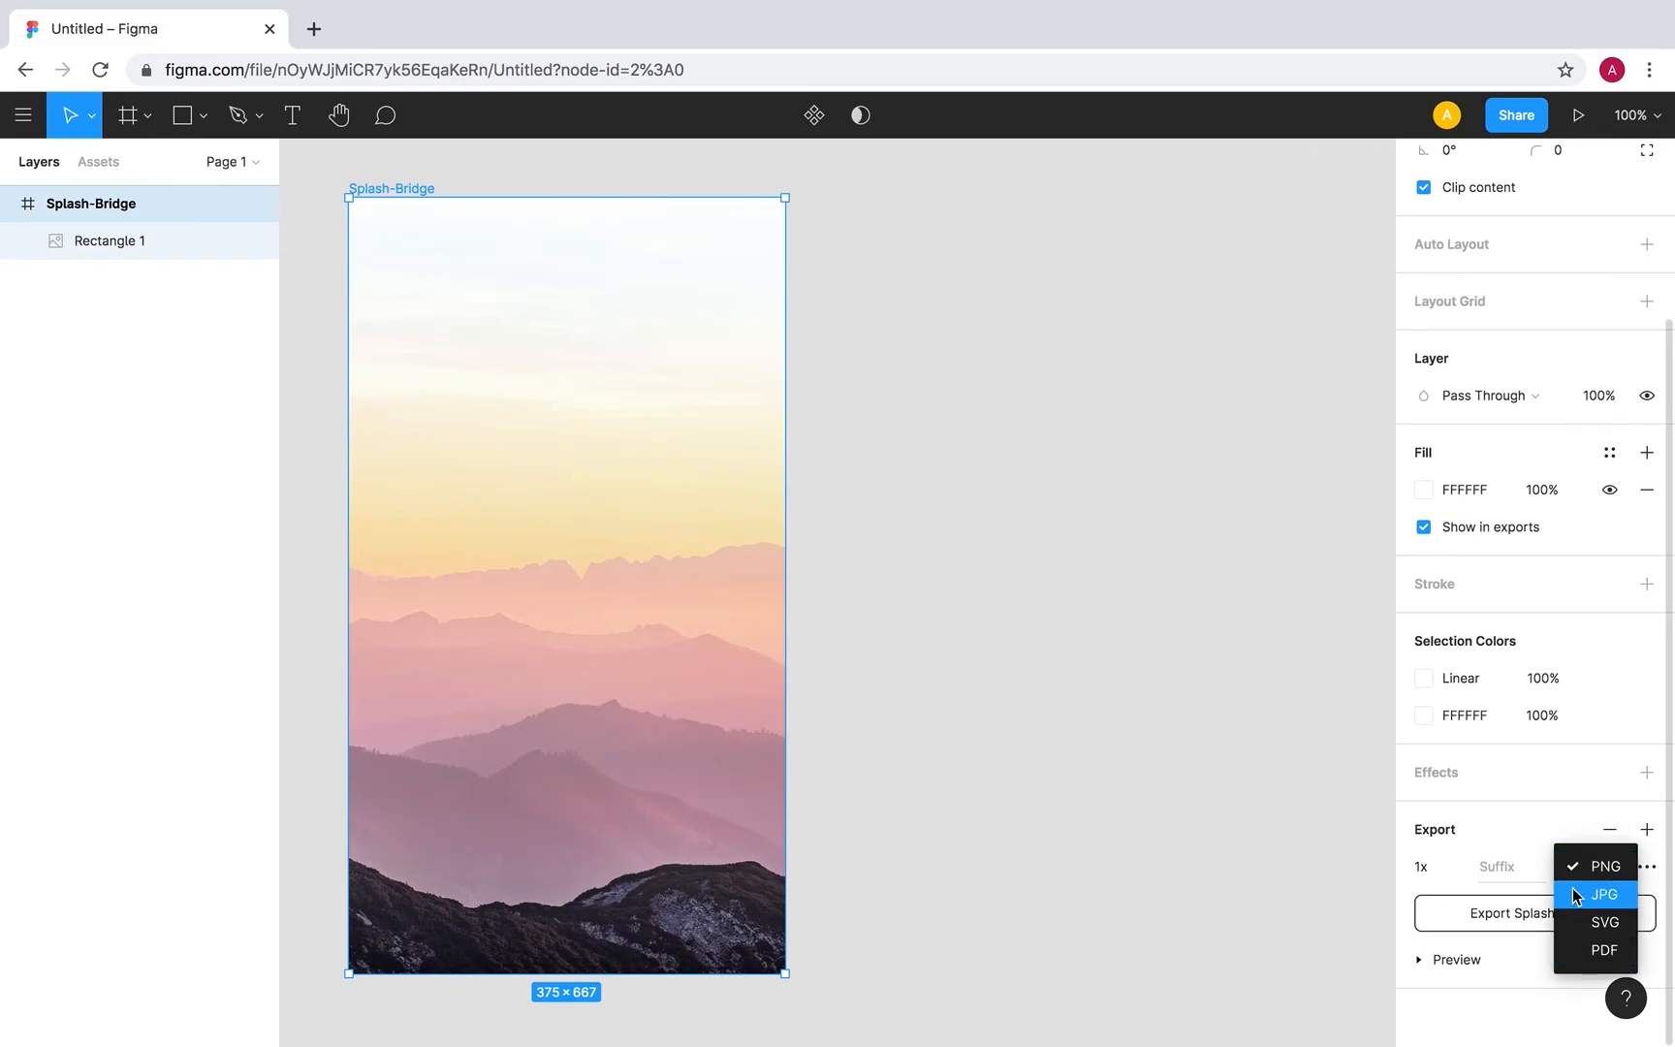
pyautogui.click(1539, 805)
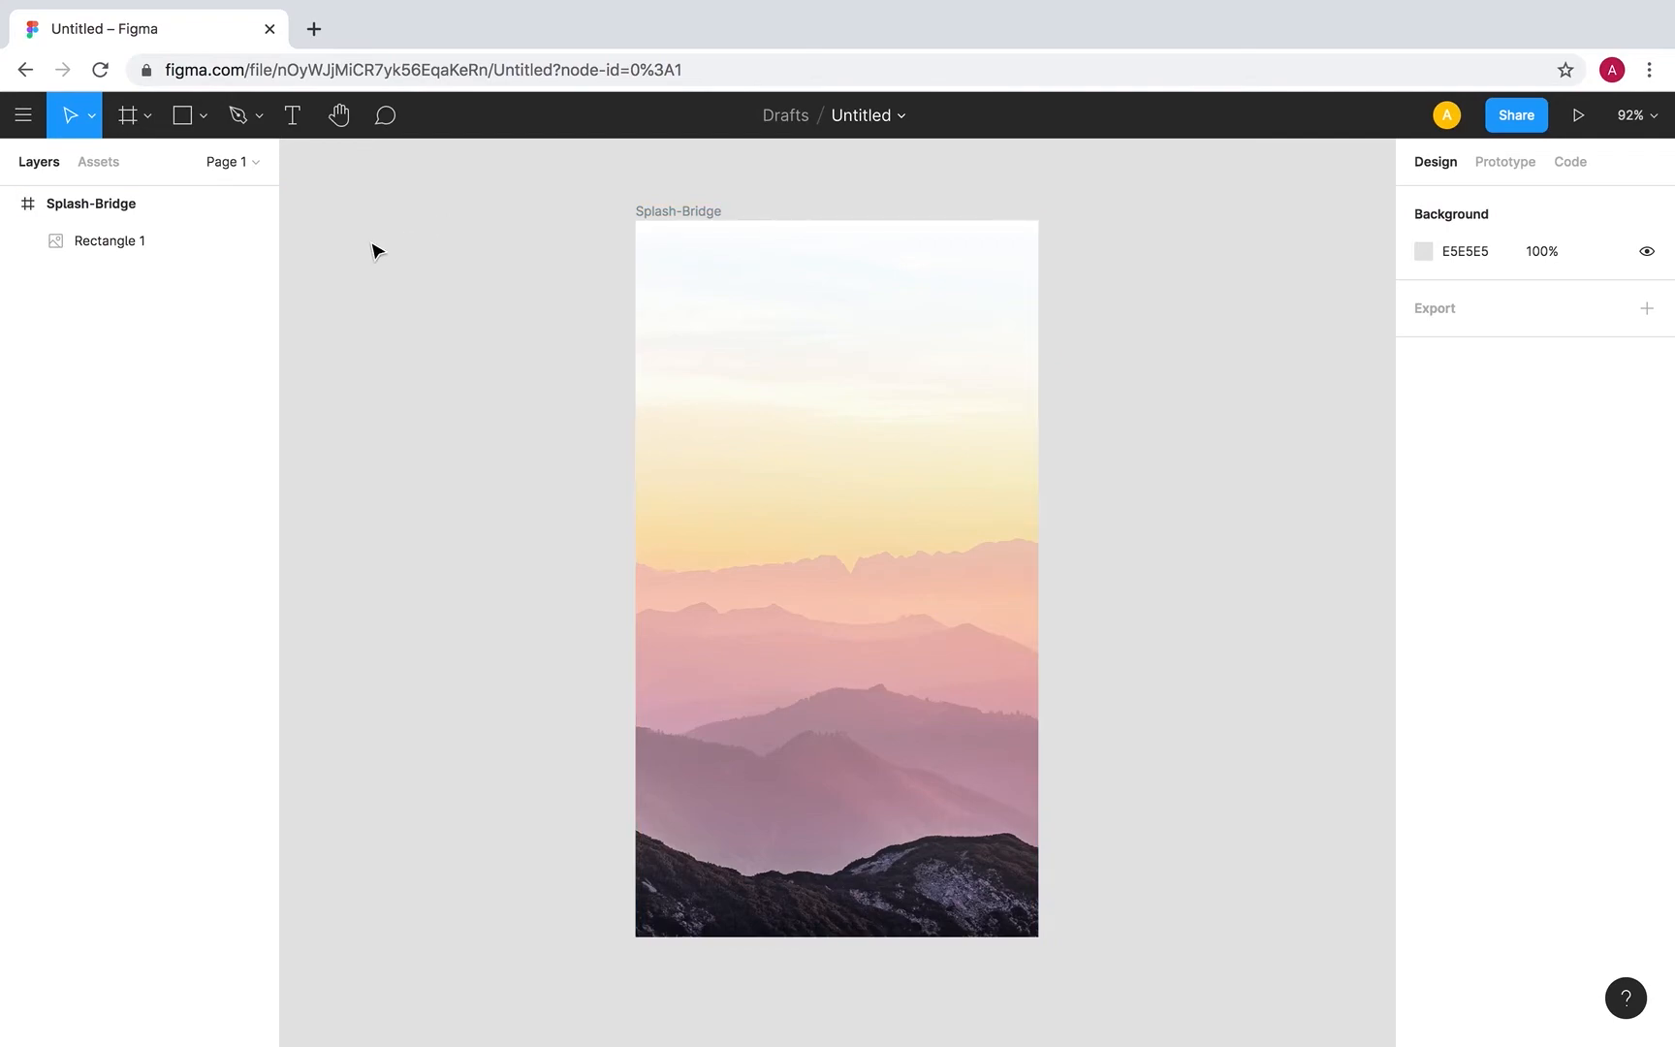
# Look over the main menu's preferences, visit the Drafts file list and reopen the Untitled file.
pyautogui.click(20, 123)
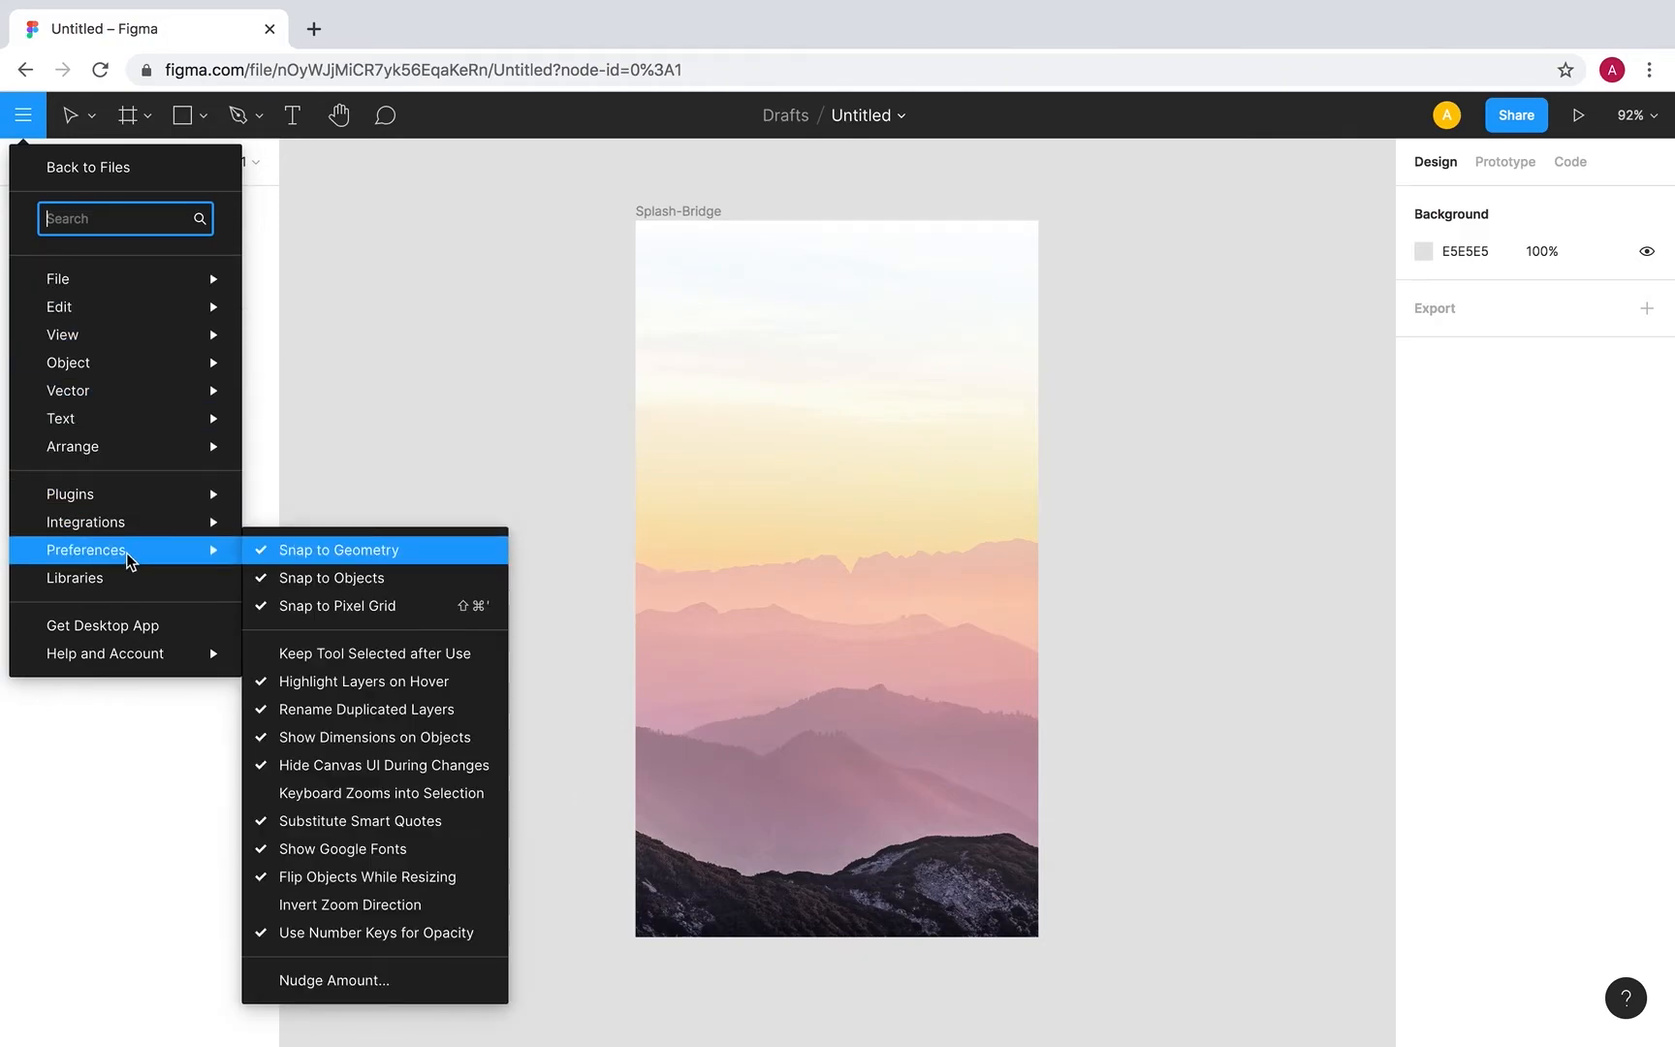
pyautogui.click(373, 221)
pyautogui.click(23, 115)
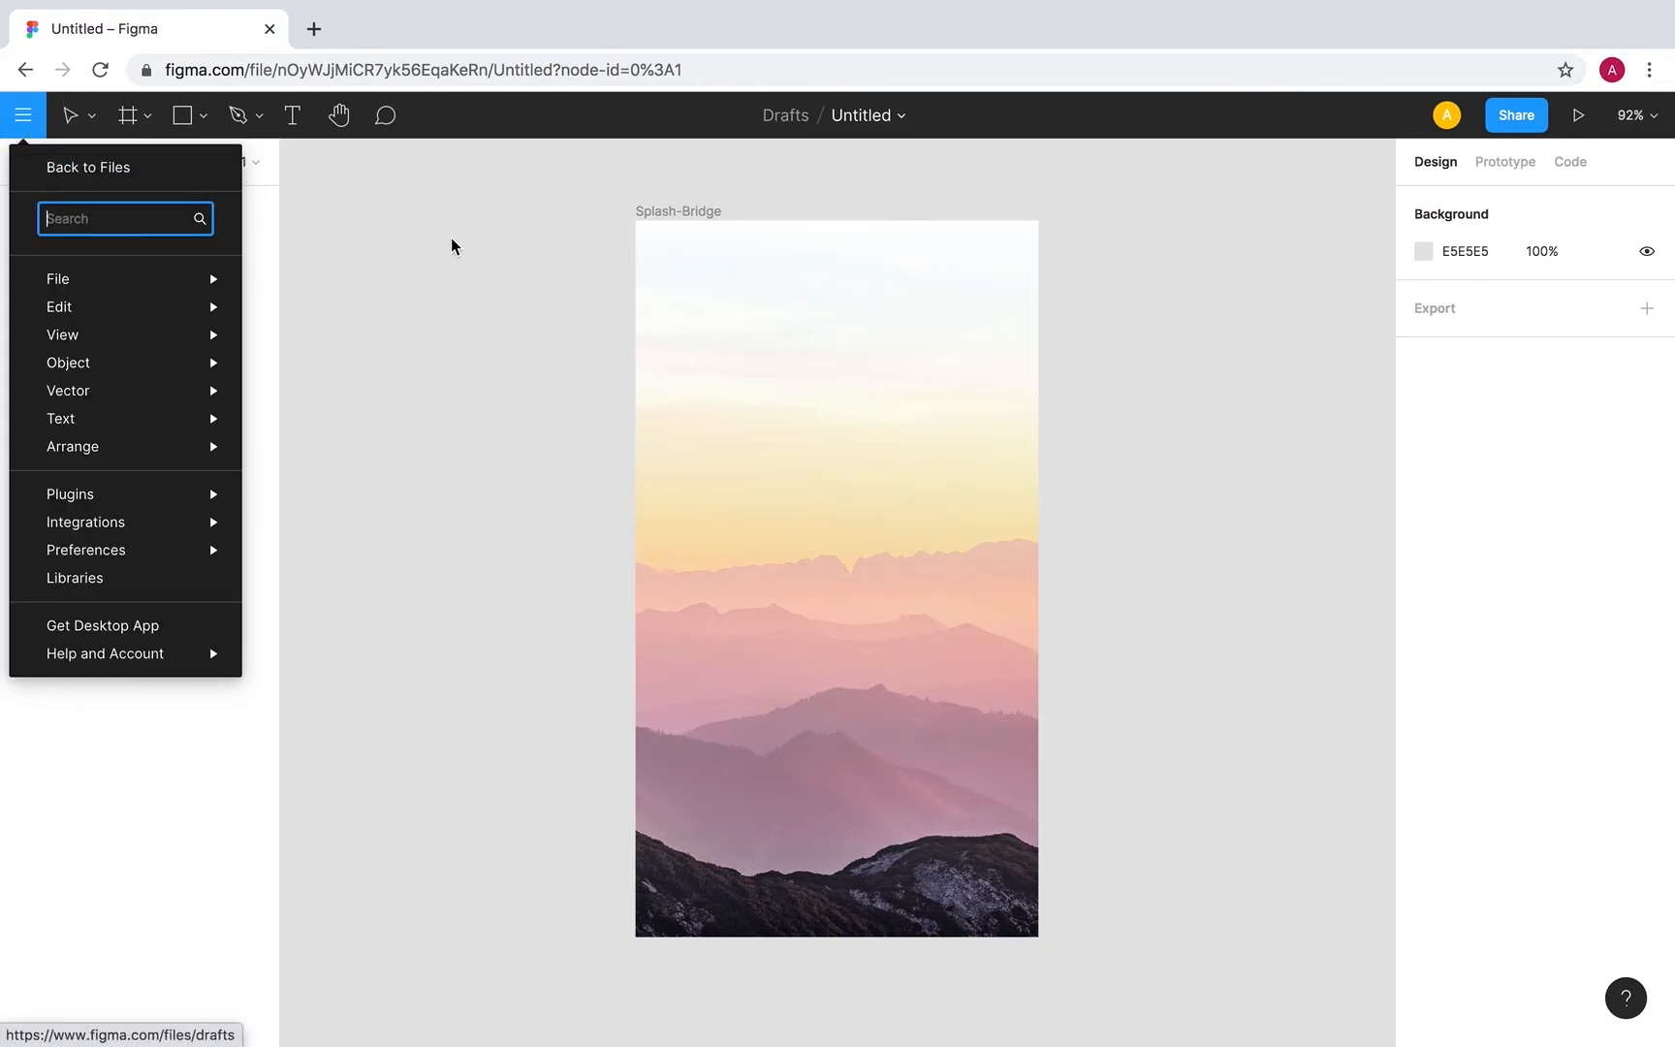
pyautogui.click(108, 176)
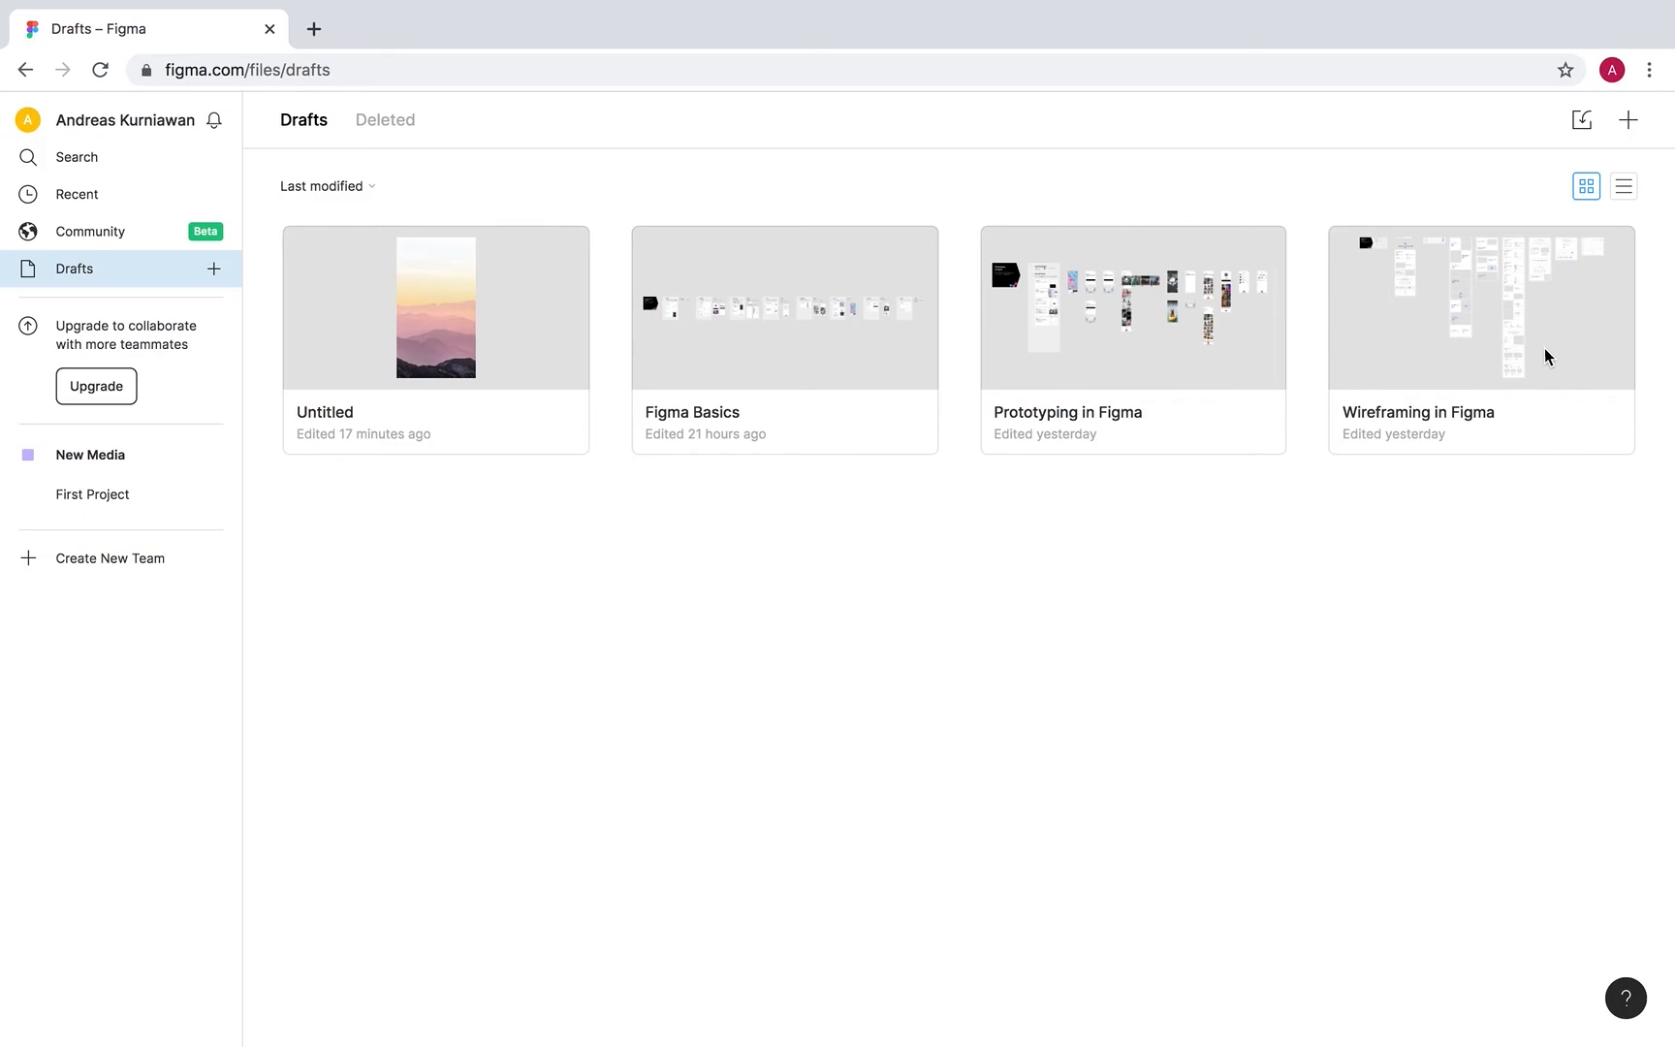
pyautogui.click(530, 310)
pyautogui.doubleClick(530, 310)
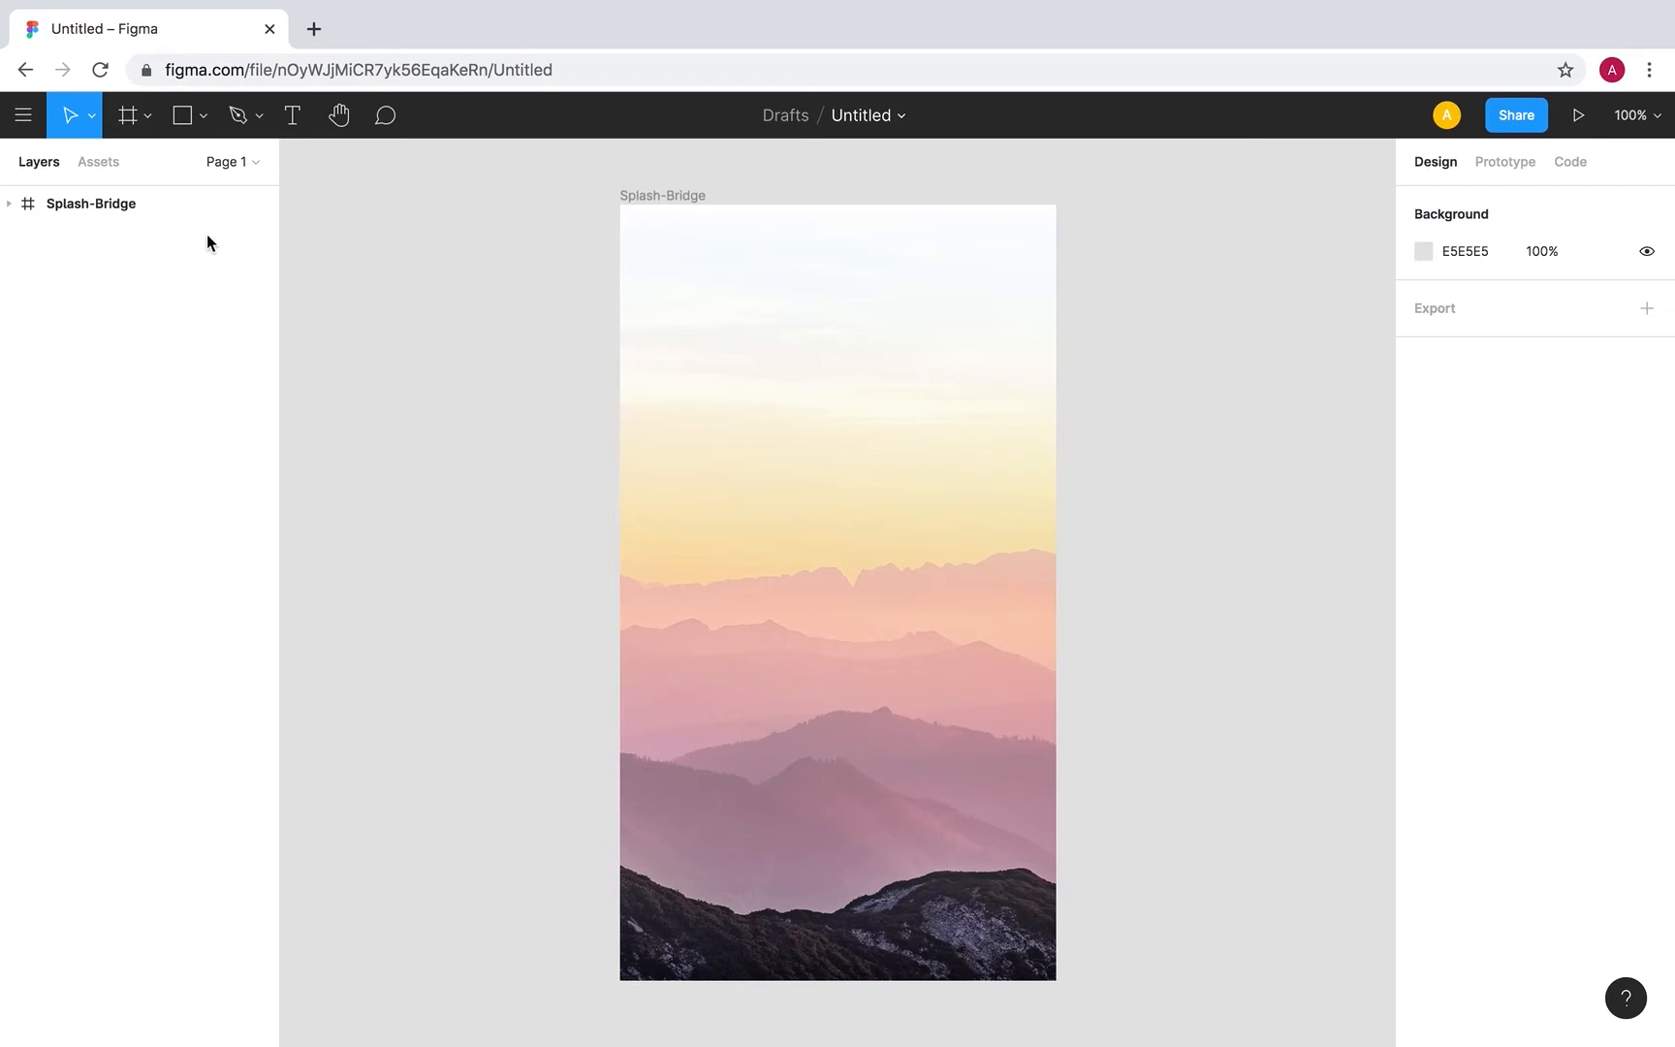
# Rename the file as New Media.
pyautogui.click(872, 118)
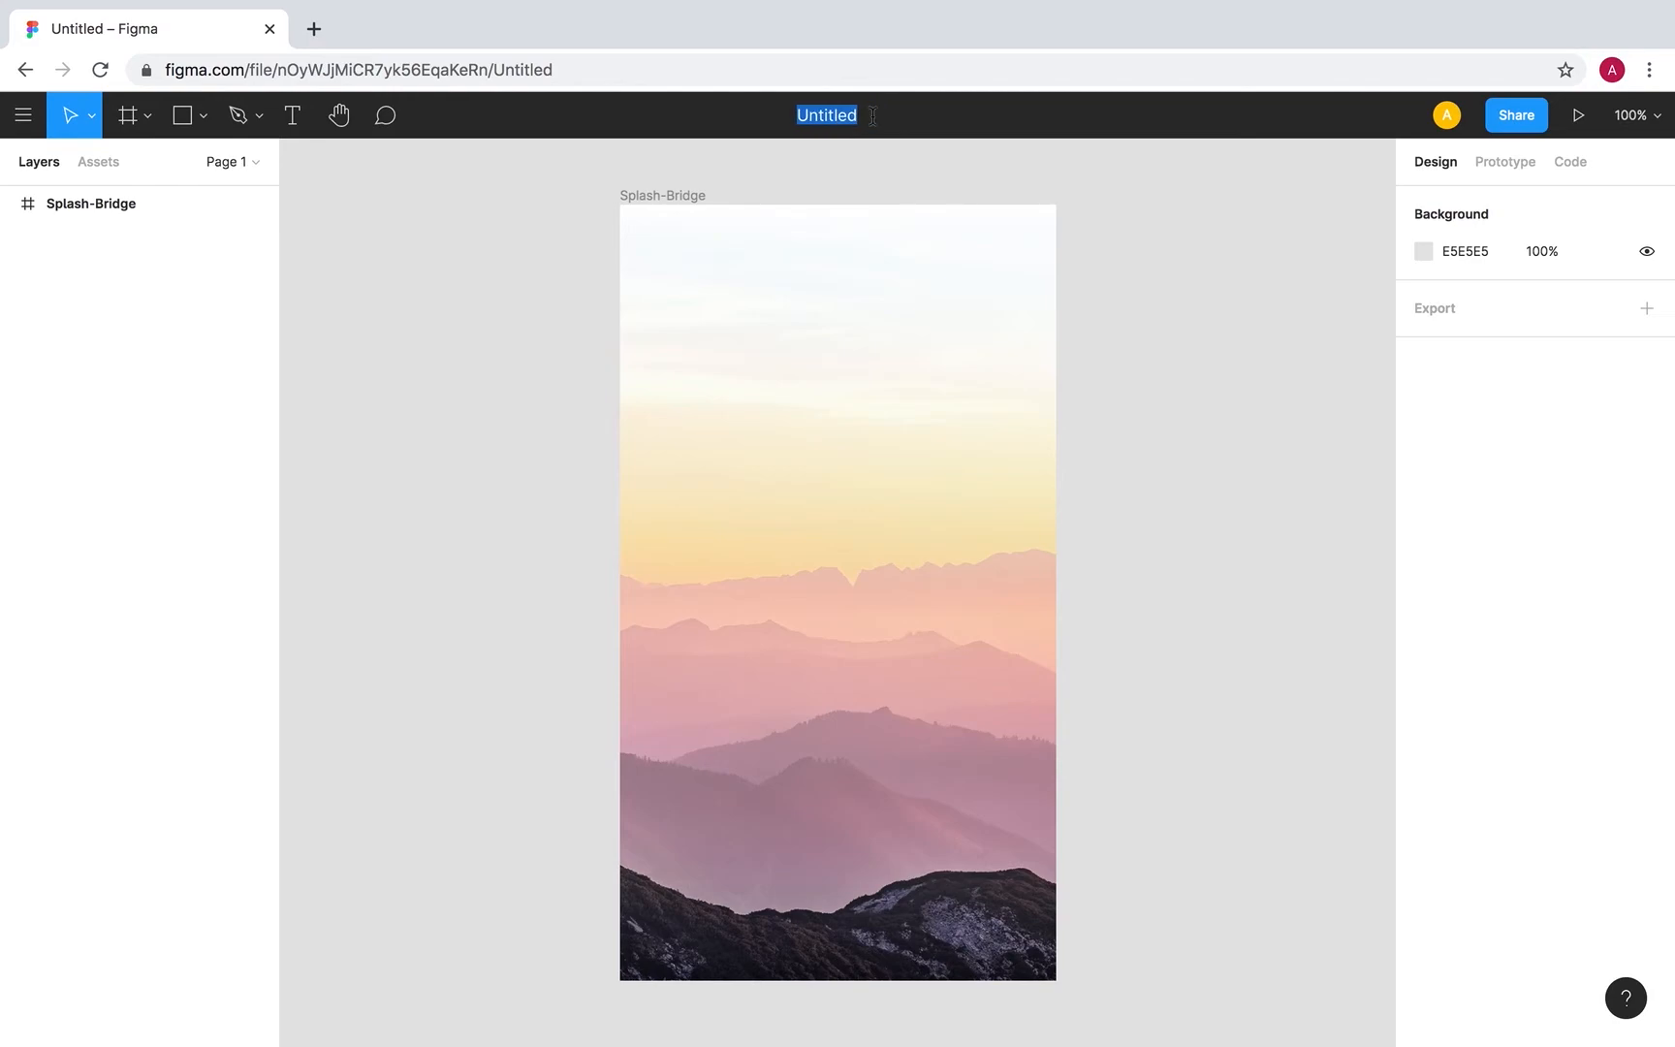
pyautogui.write('New m')
pyautogui.press('BackSpace')
pyautogui.write('Media')
pyautogui.press('Return')
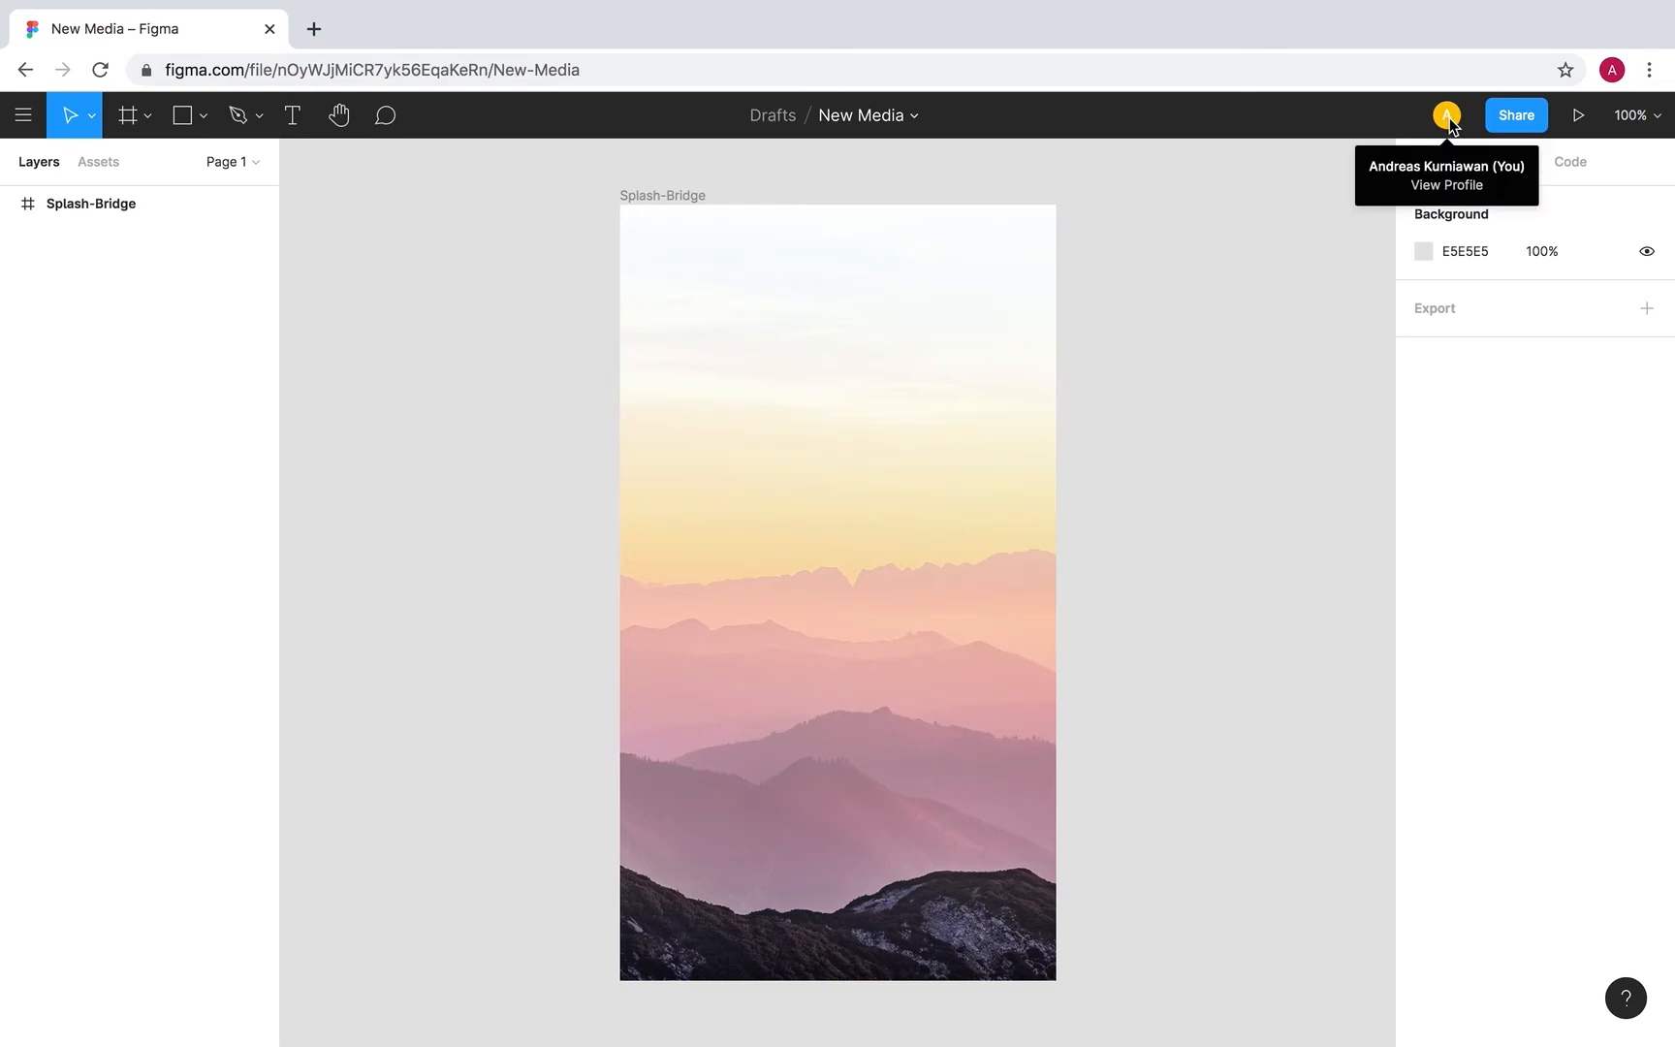
# Review the invite permissions and link options for sharing the New Media file, sending no invitation.
pyautogui.click(1517, 115)
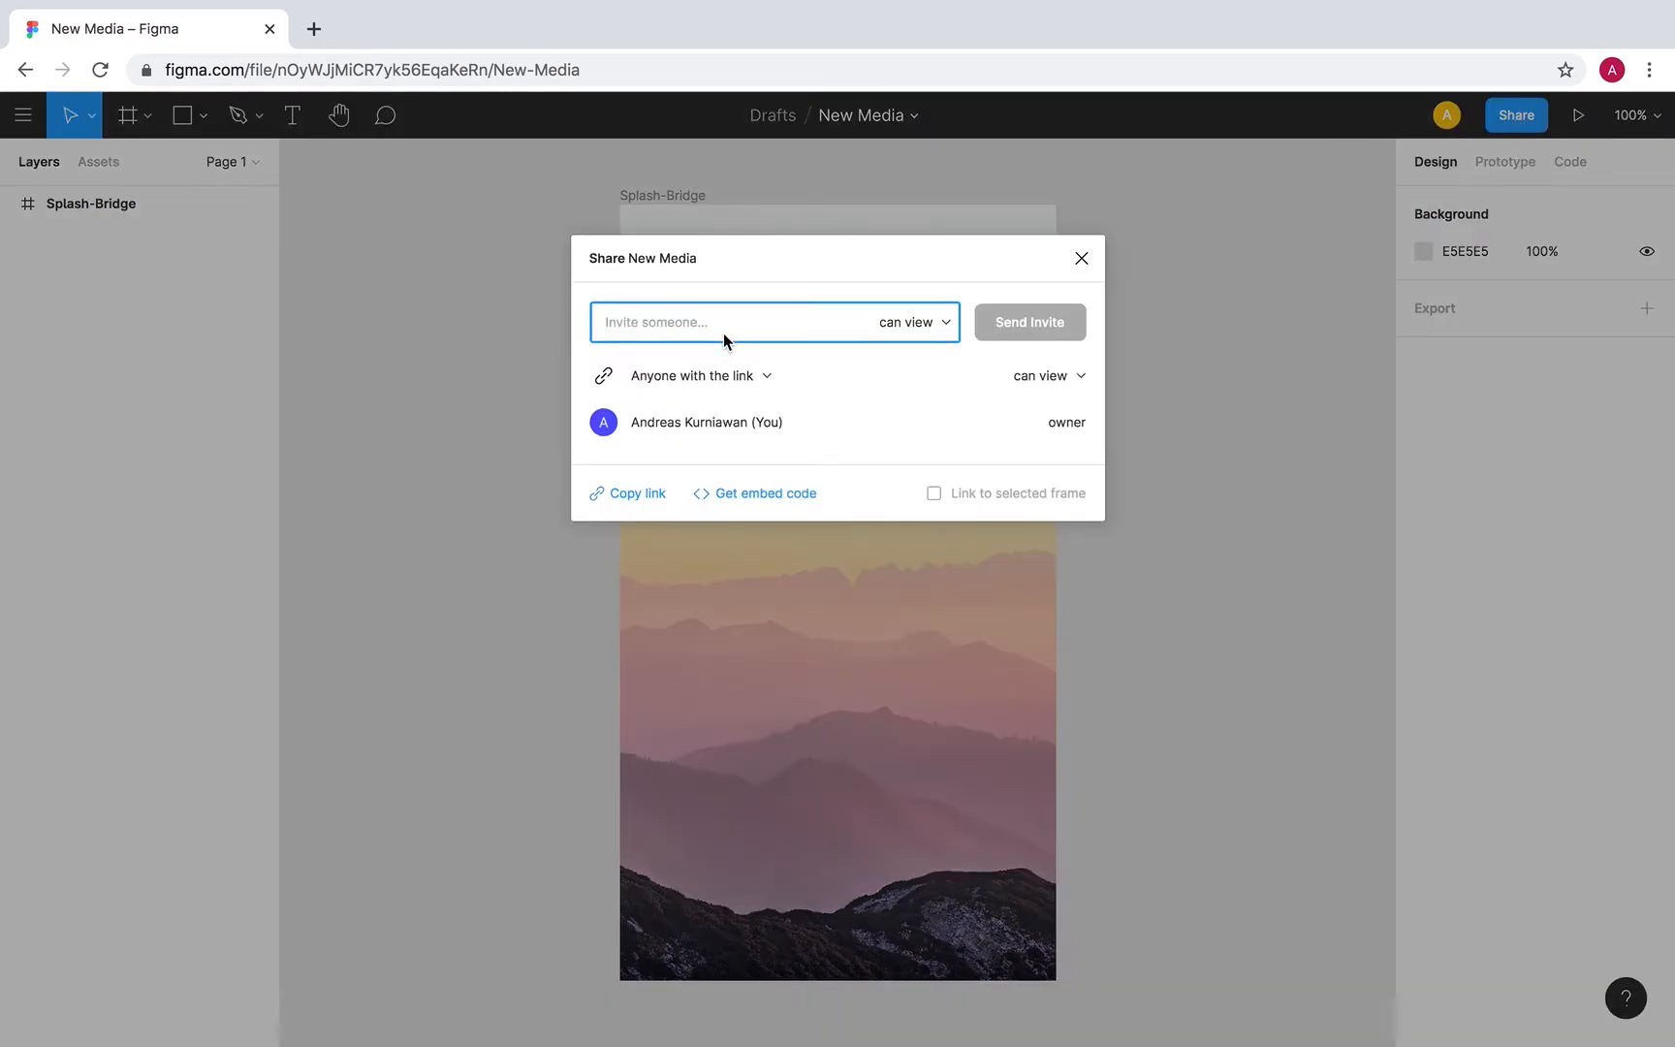
pyautogui.click(948, 330)
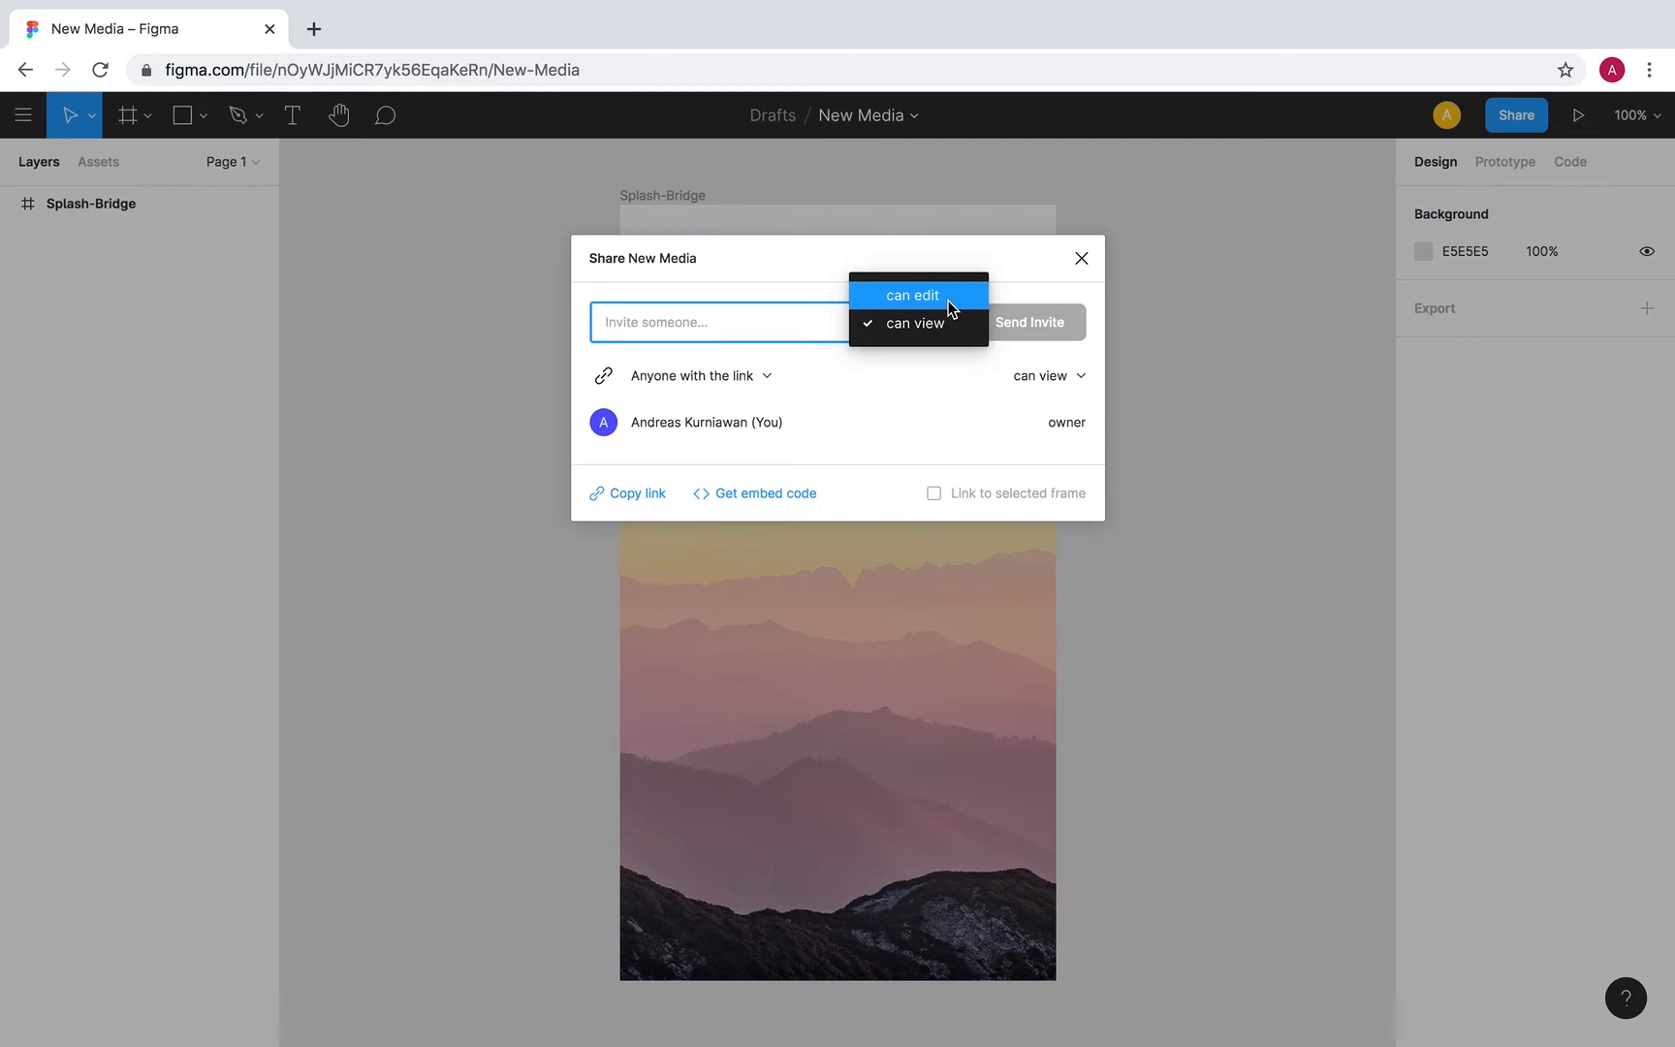
pyautogui.click(752, 288)
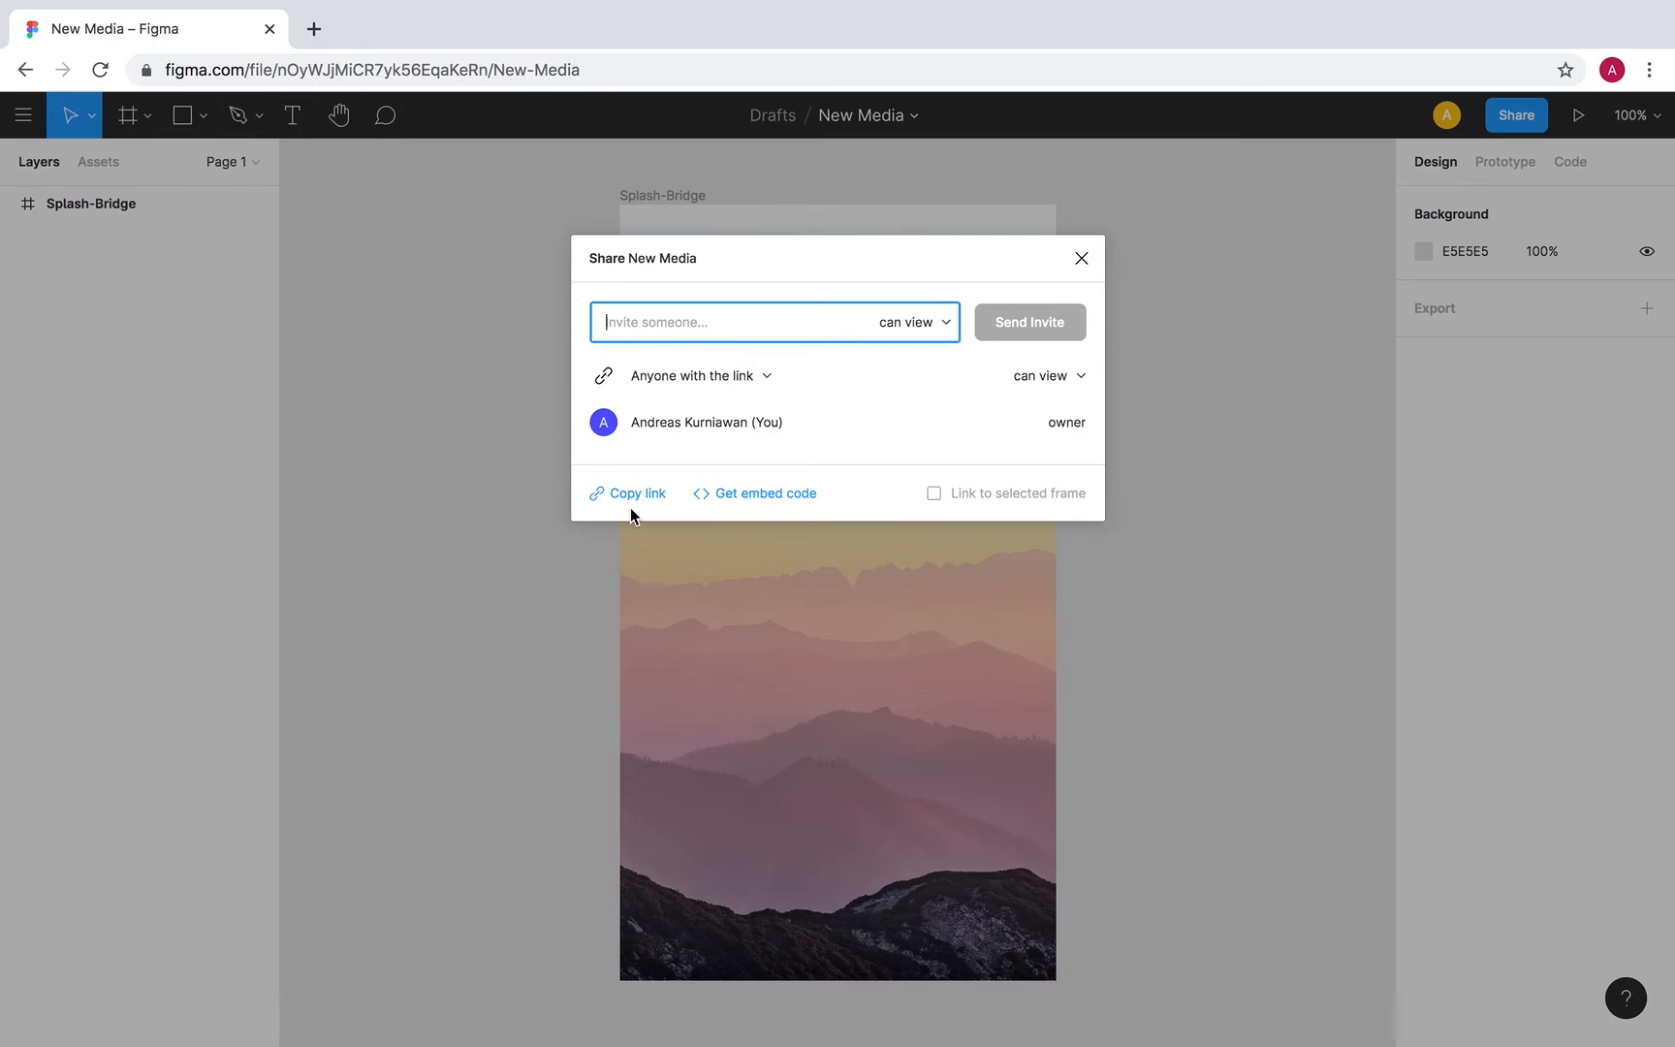
pyautogui.click(1082, 258)
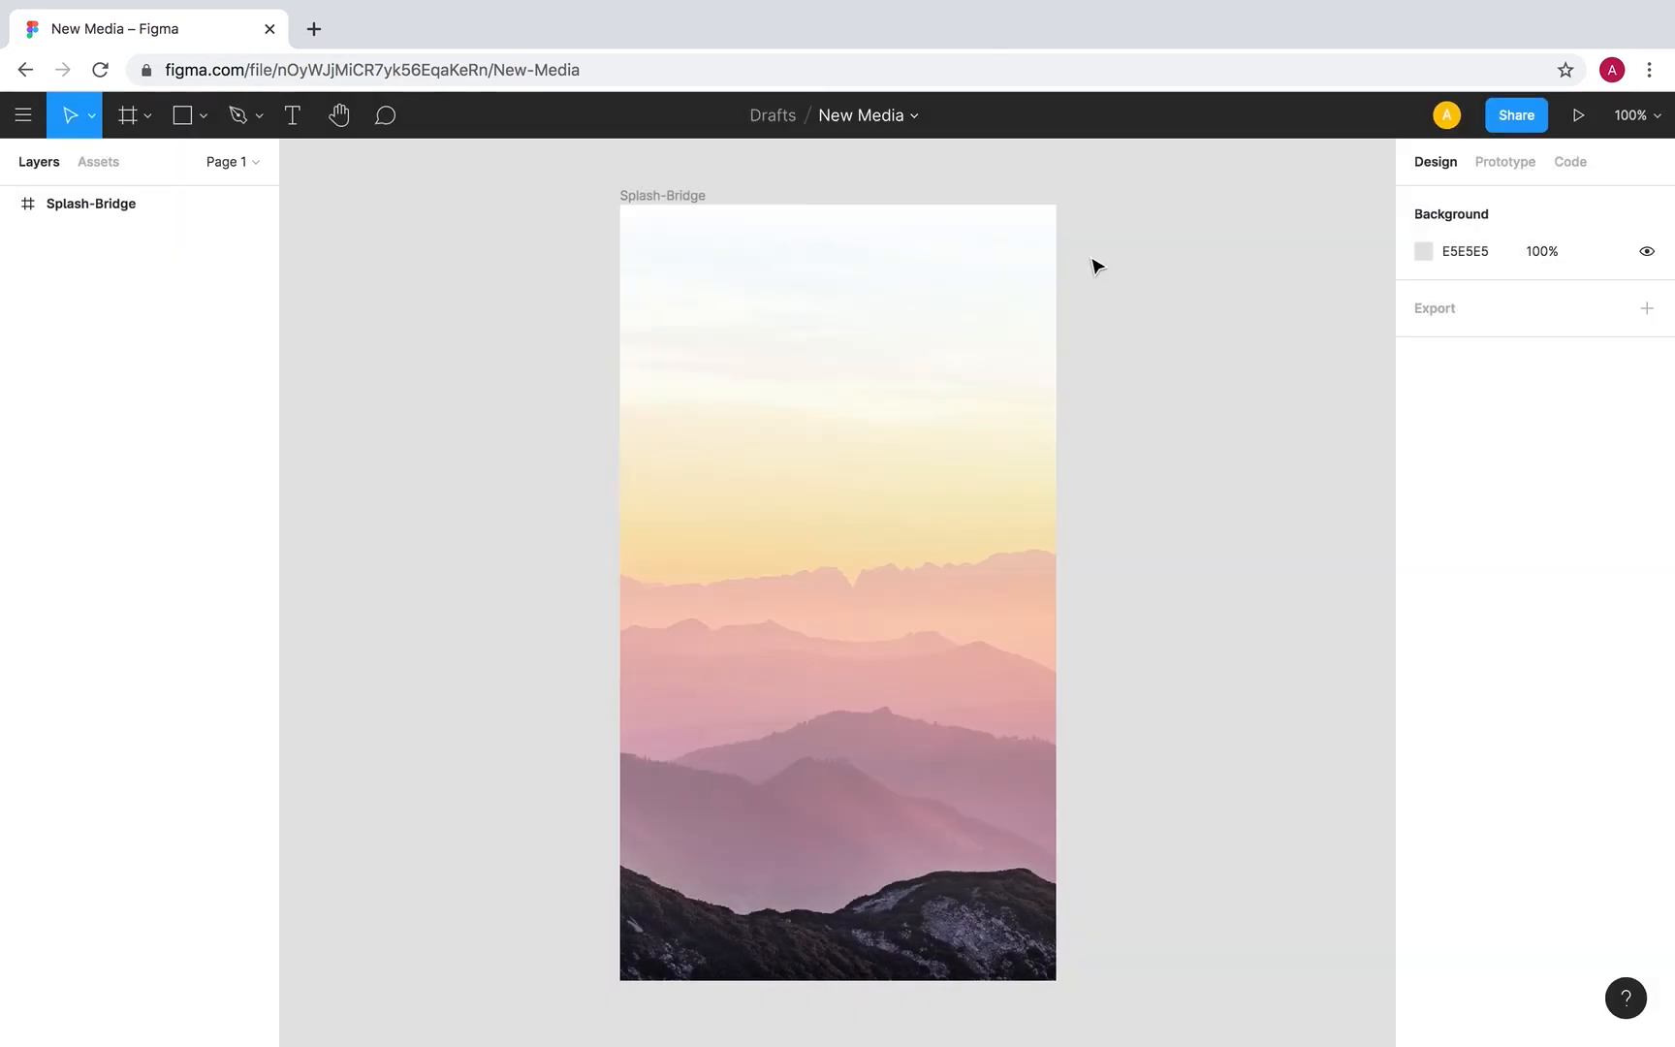
# Preview the Splash-Bridge screen in presentation view and return to the design file.
pyautogui.click(1580, 116)
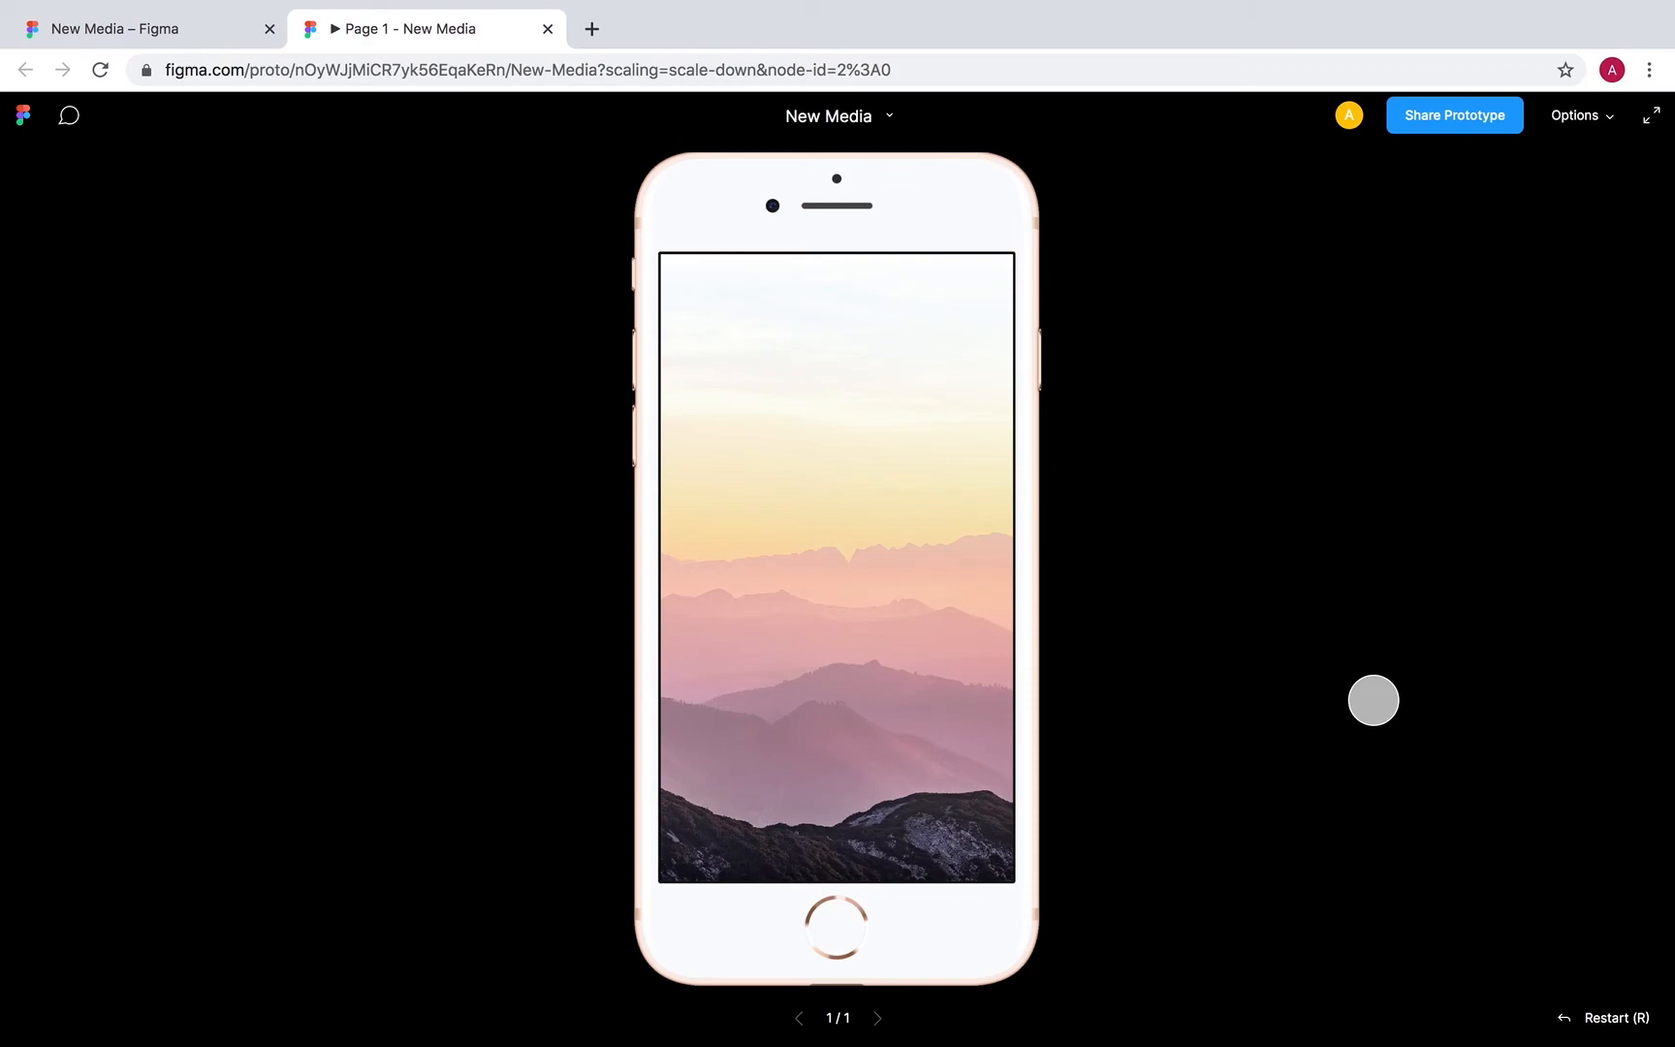
pyautogui.click(117, 39)
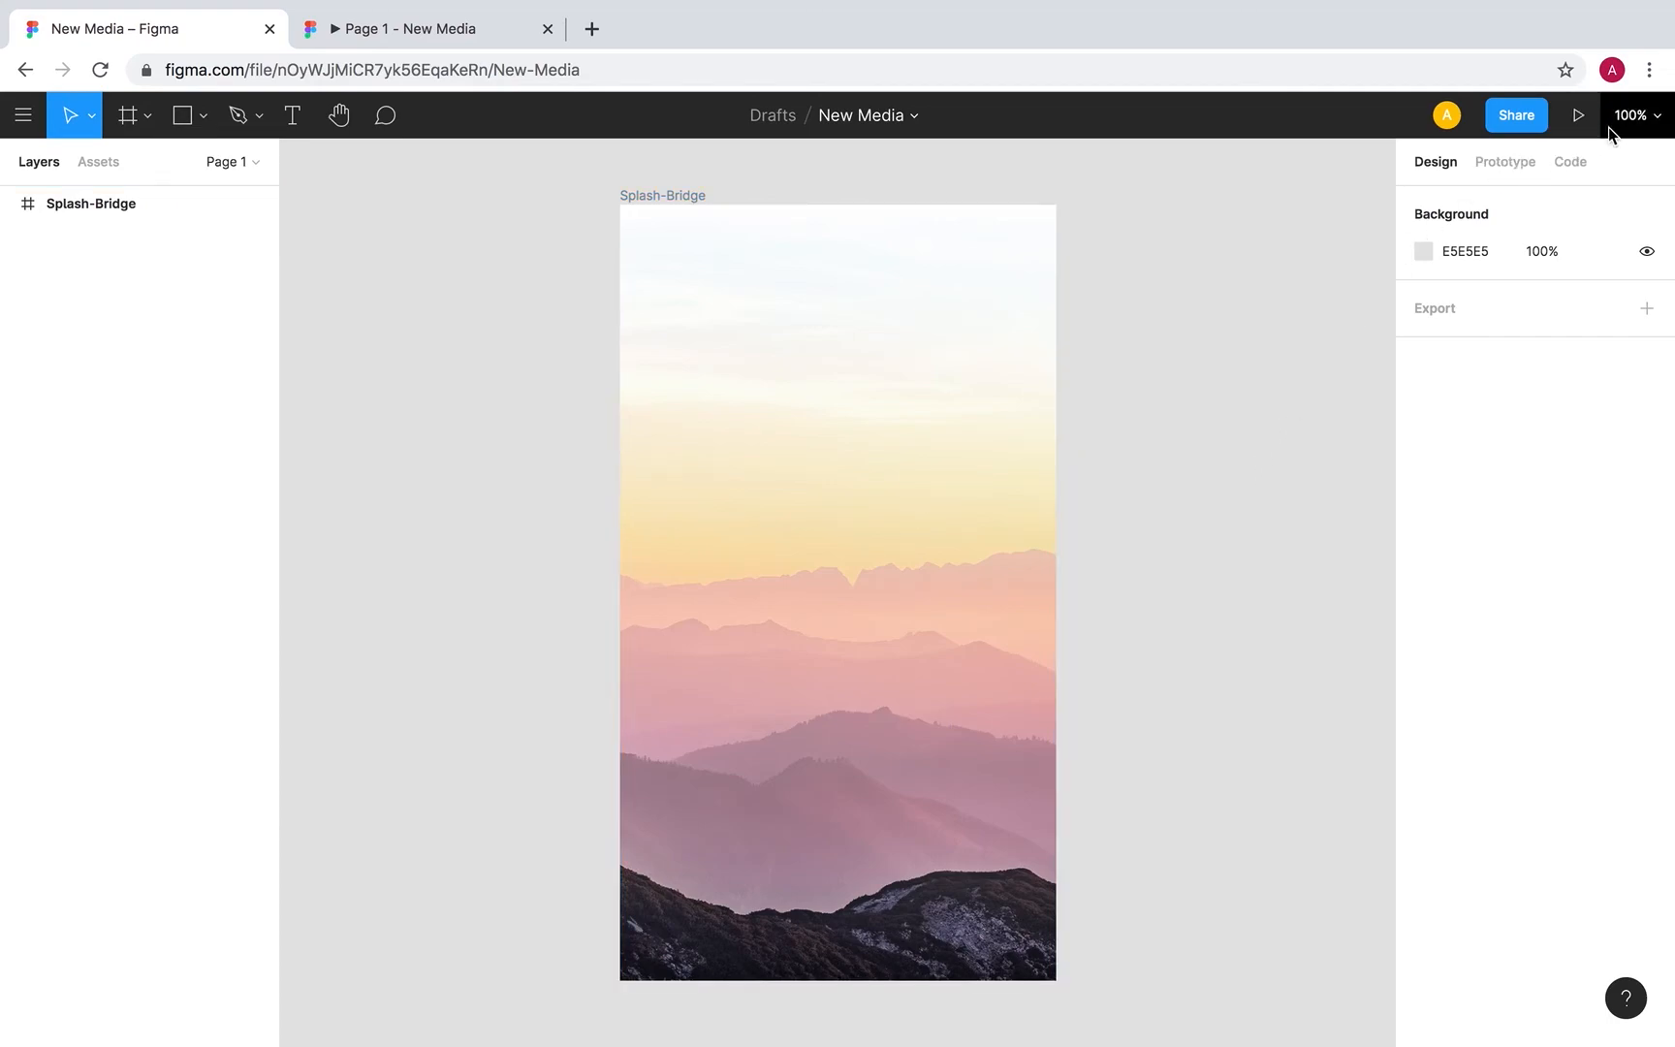
pyautogui.click(1637, 118)
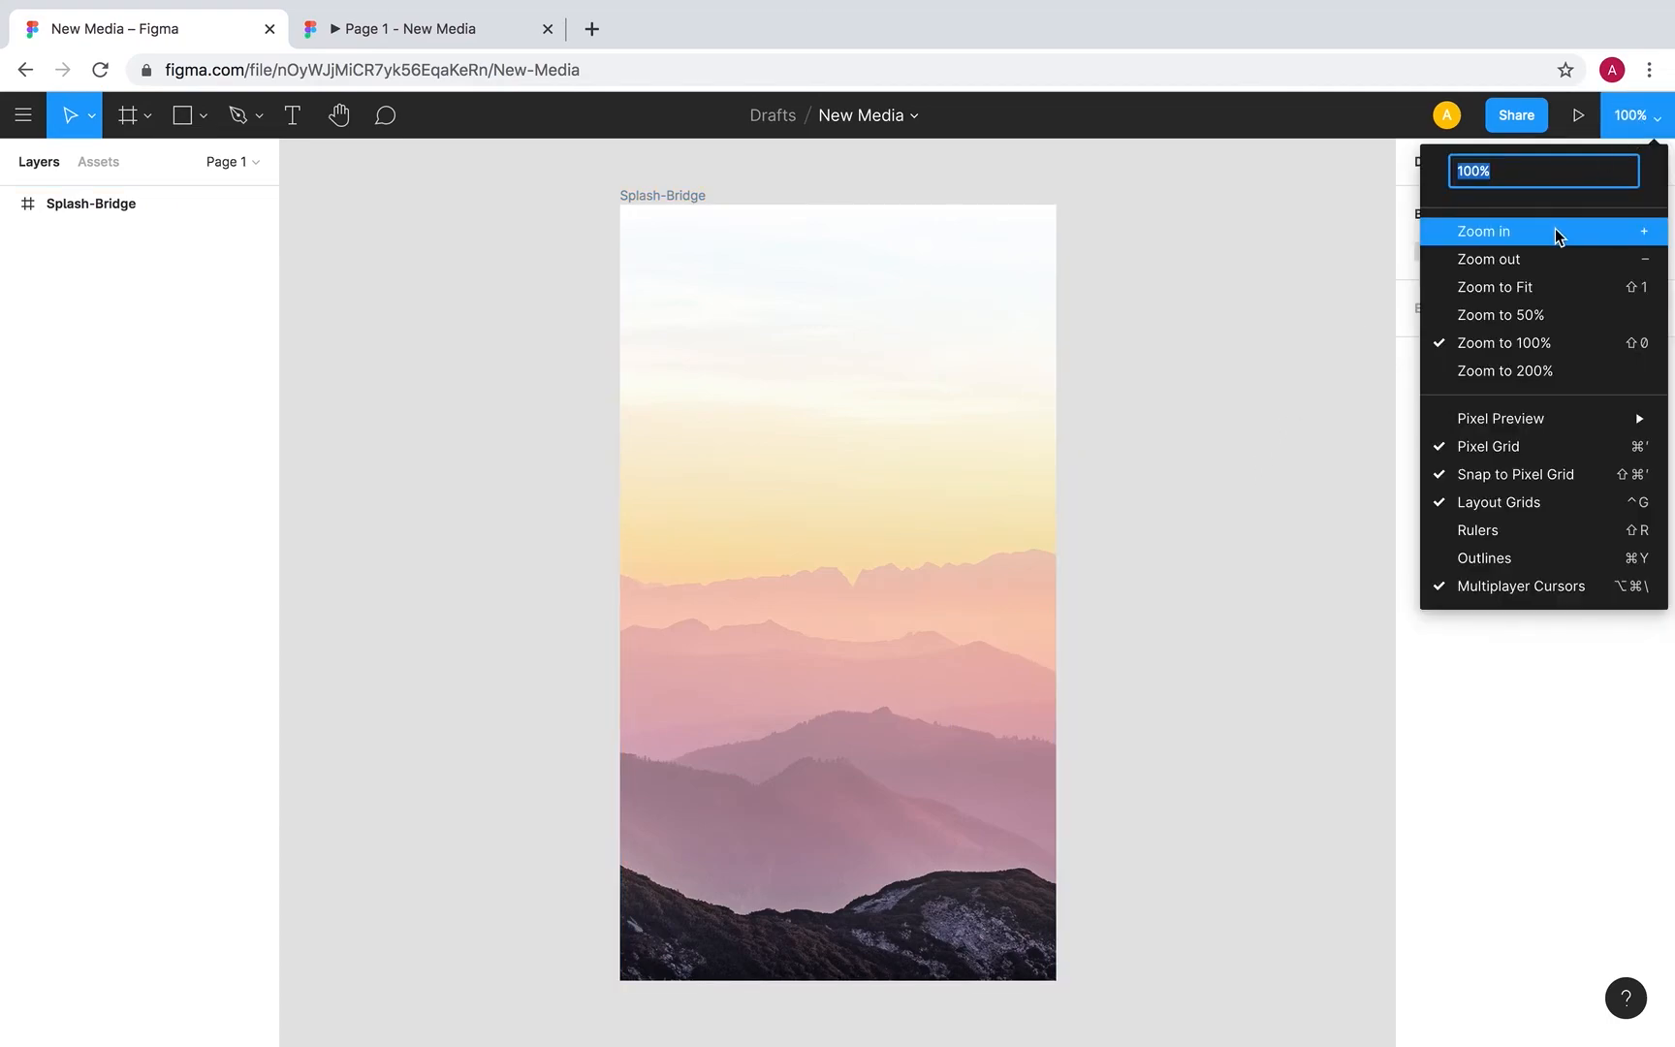
pyautogui.click(1250, 294)
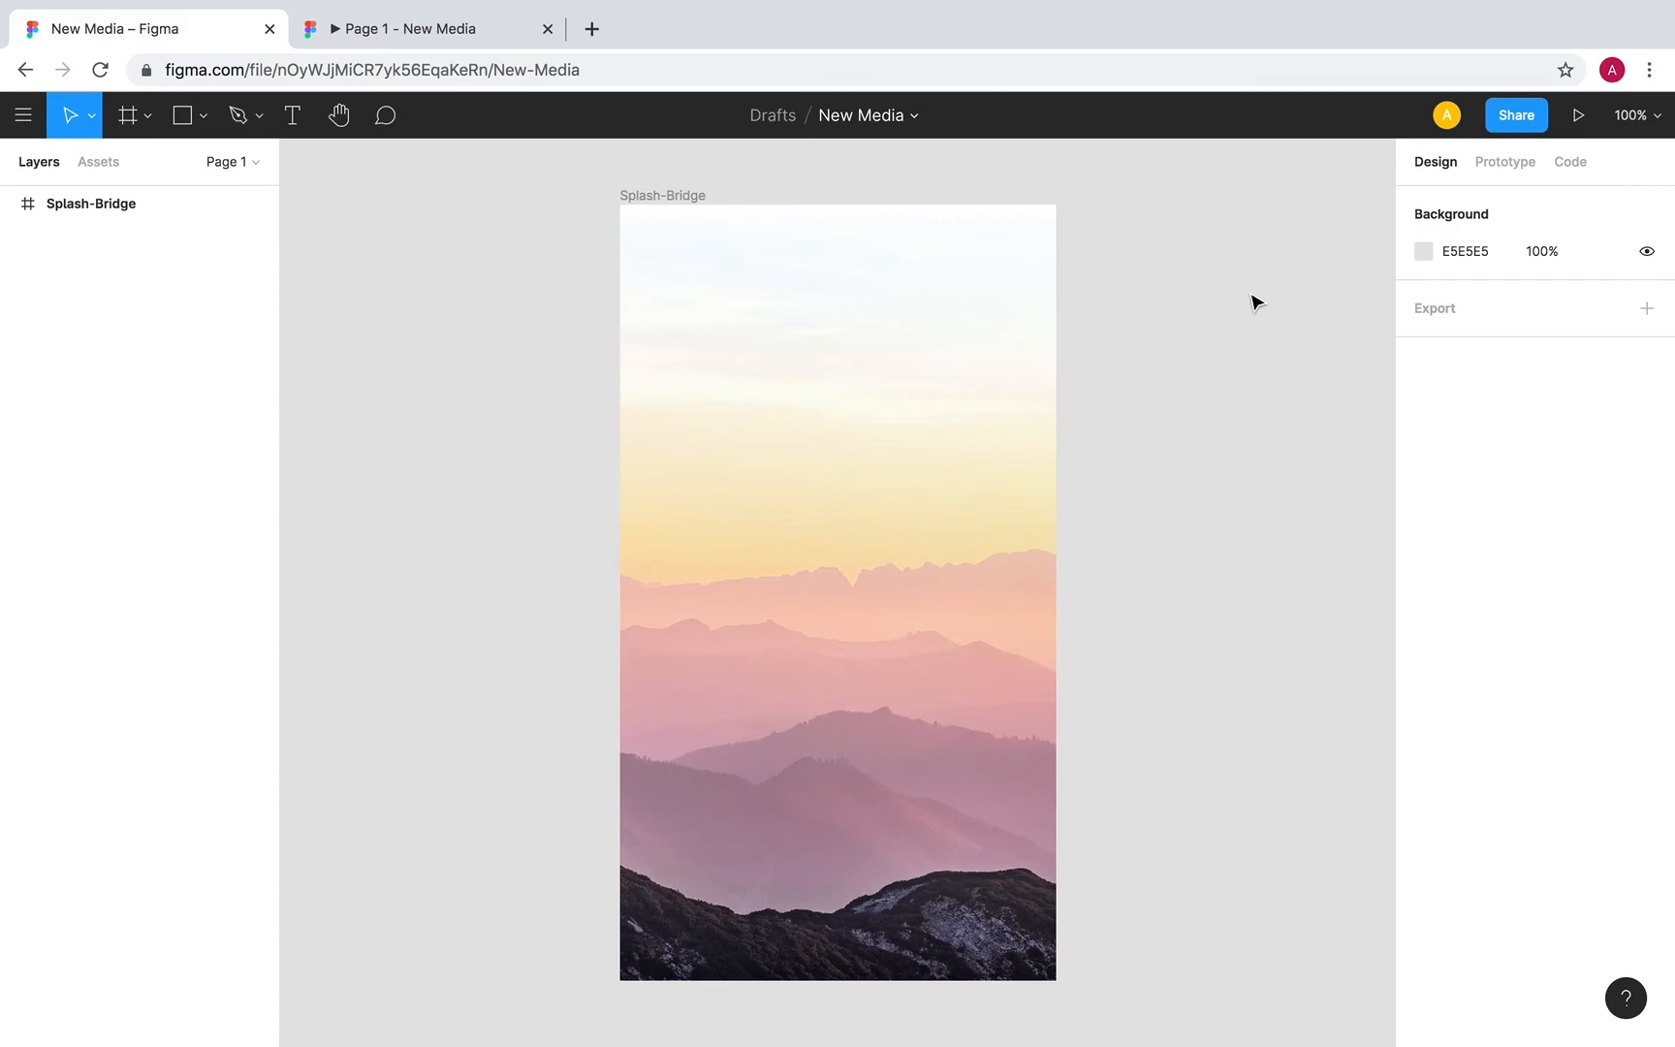
pyautogui.press('-')
pyautogui.press('+')
pyautogui.press('+')
pyautogui.press('-')
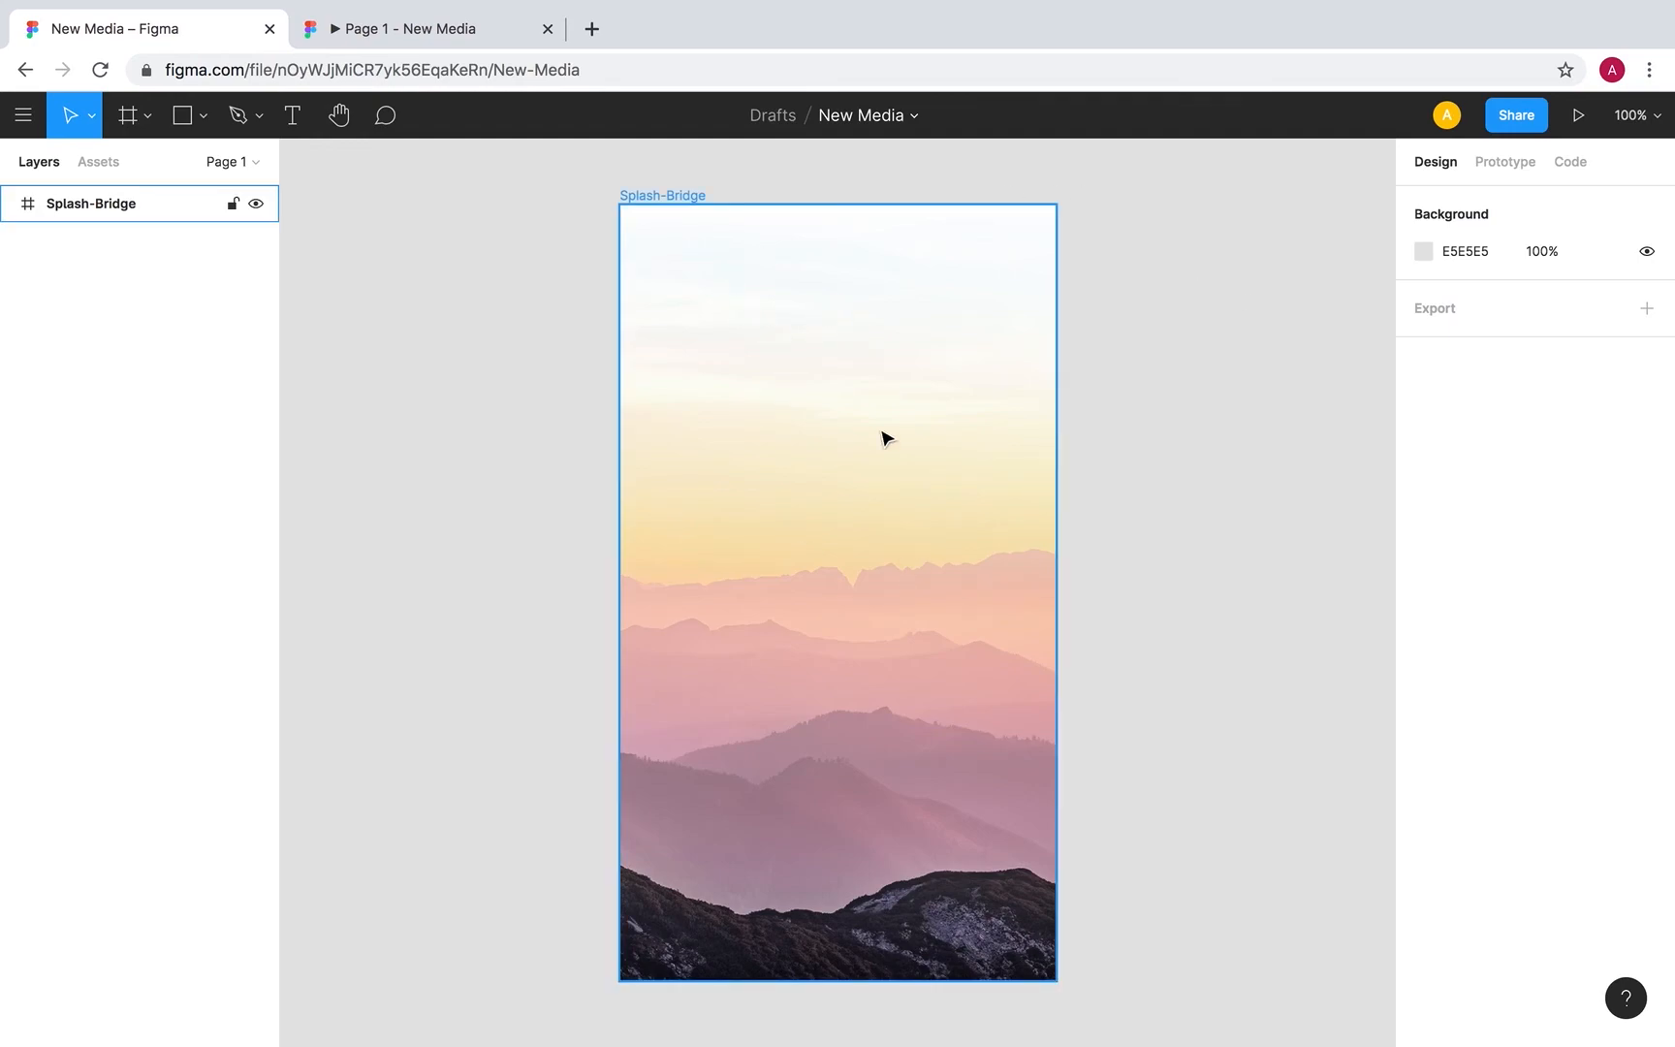
# Expand the Splash-Bridge layers, inspect Rectangle 1, and try resizing the frame to 417 × 692 and back to 375 × 667.
pyautogui.click(72, 205)
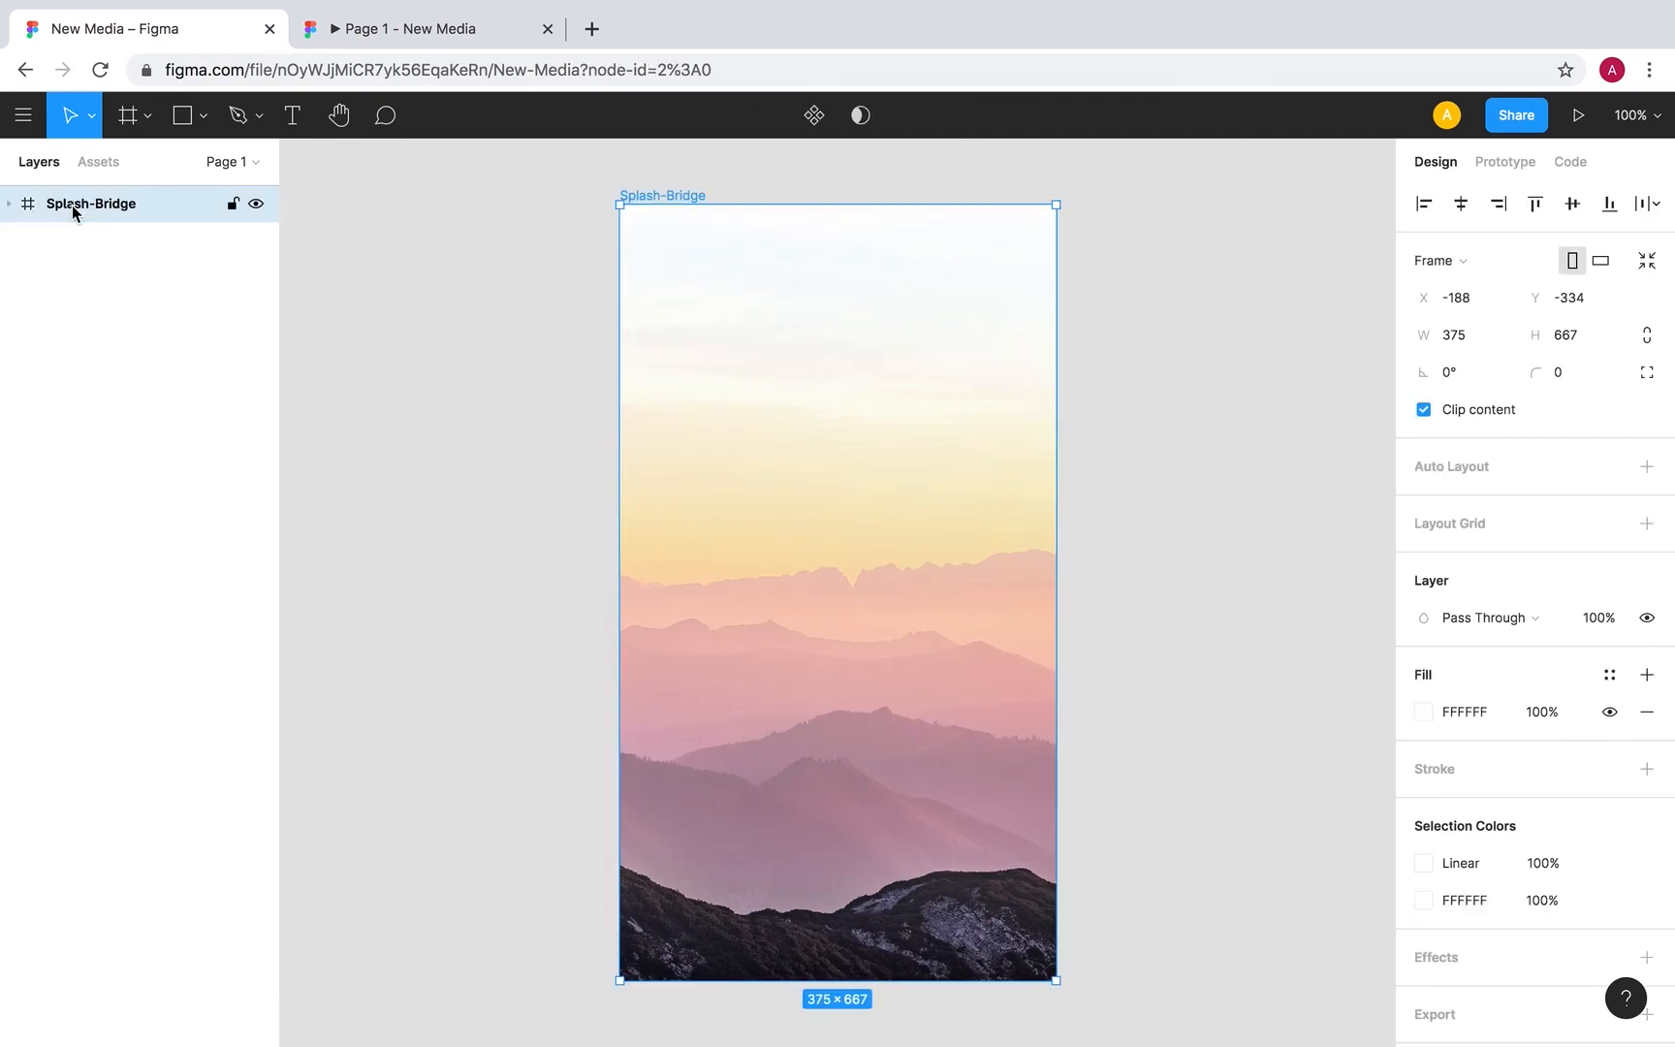
pyautogui.click(9, 203)
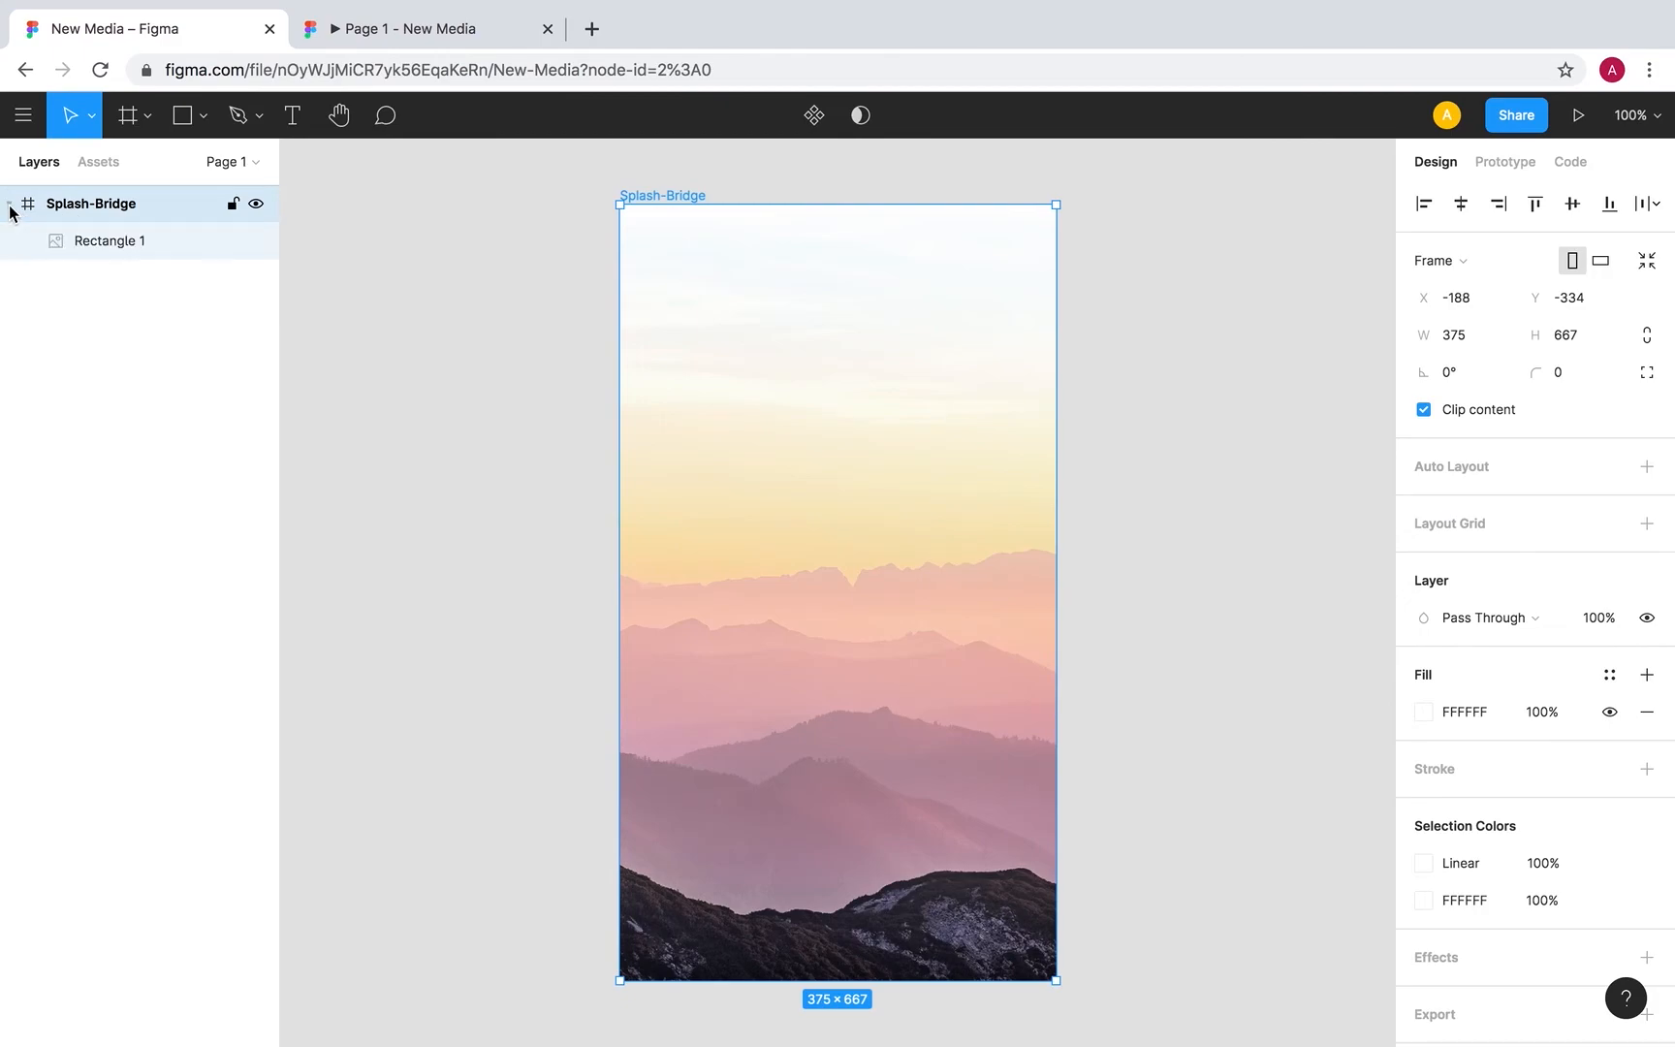
pyautogui.click(125, 244)
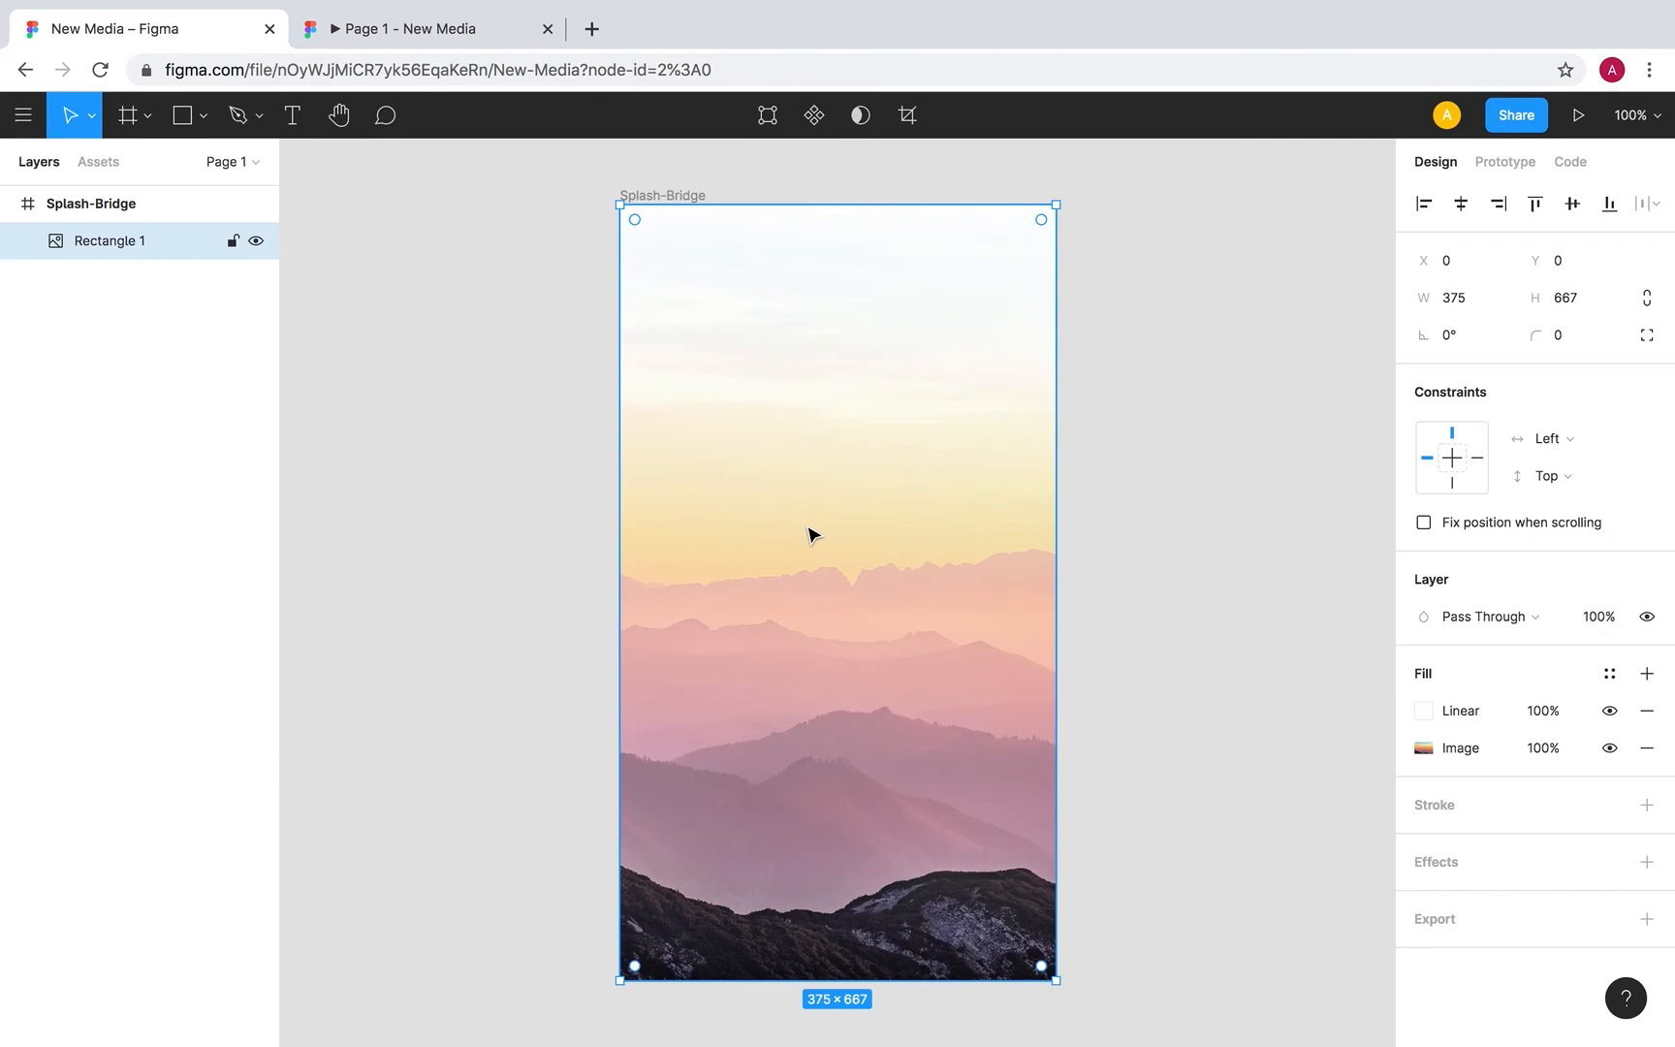
pyautogui.scroll(-1, 1260, 436)
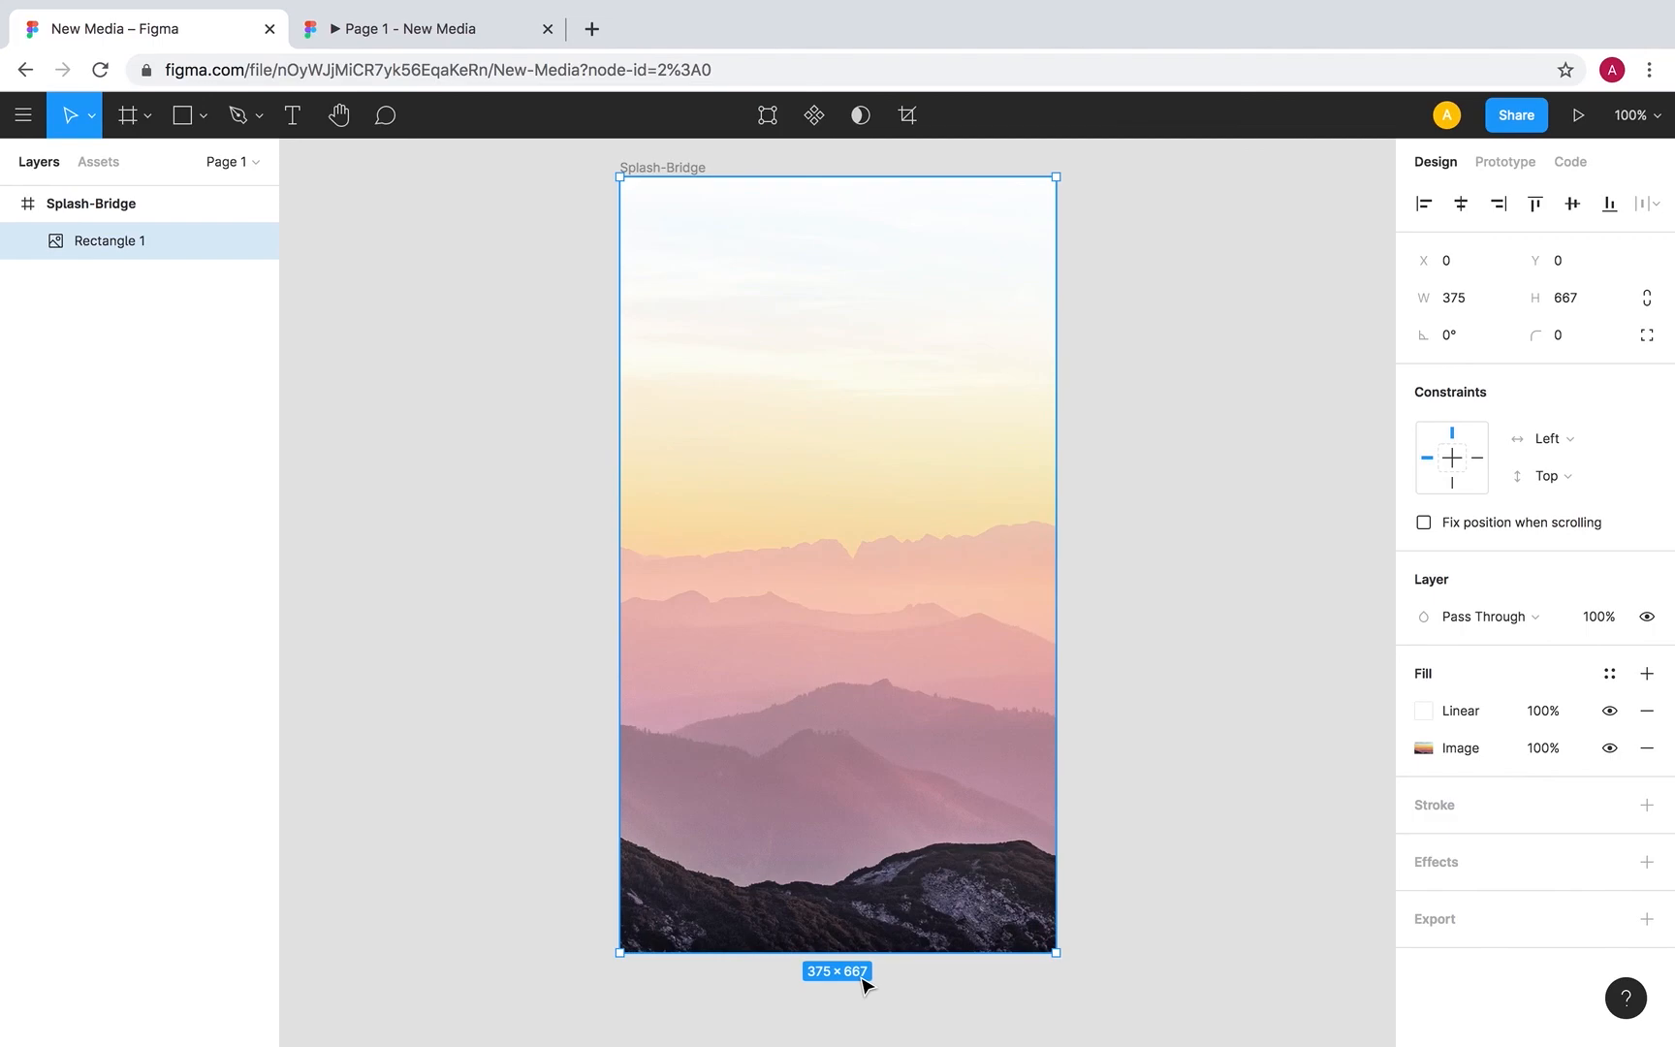
pyautogui.click(160, 204)
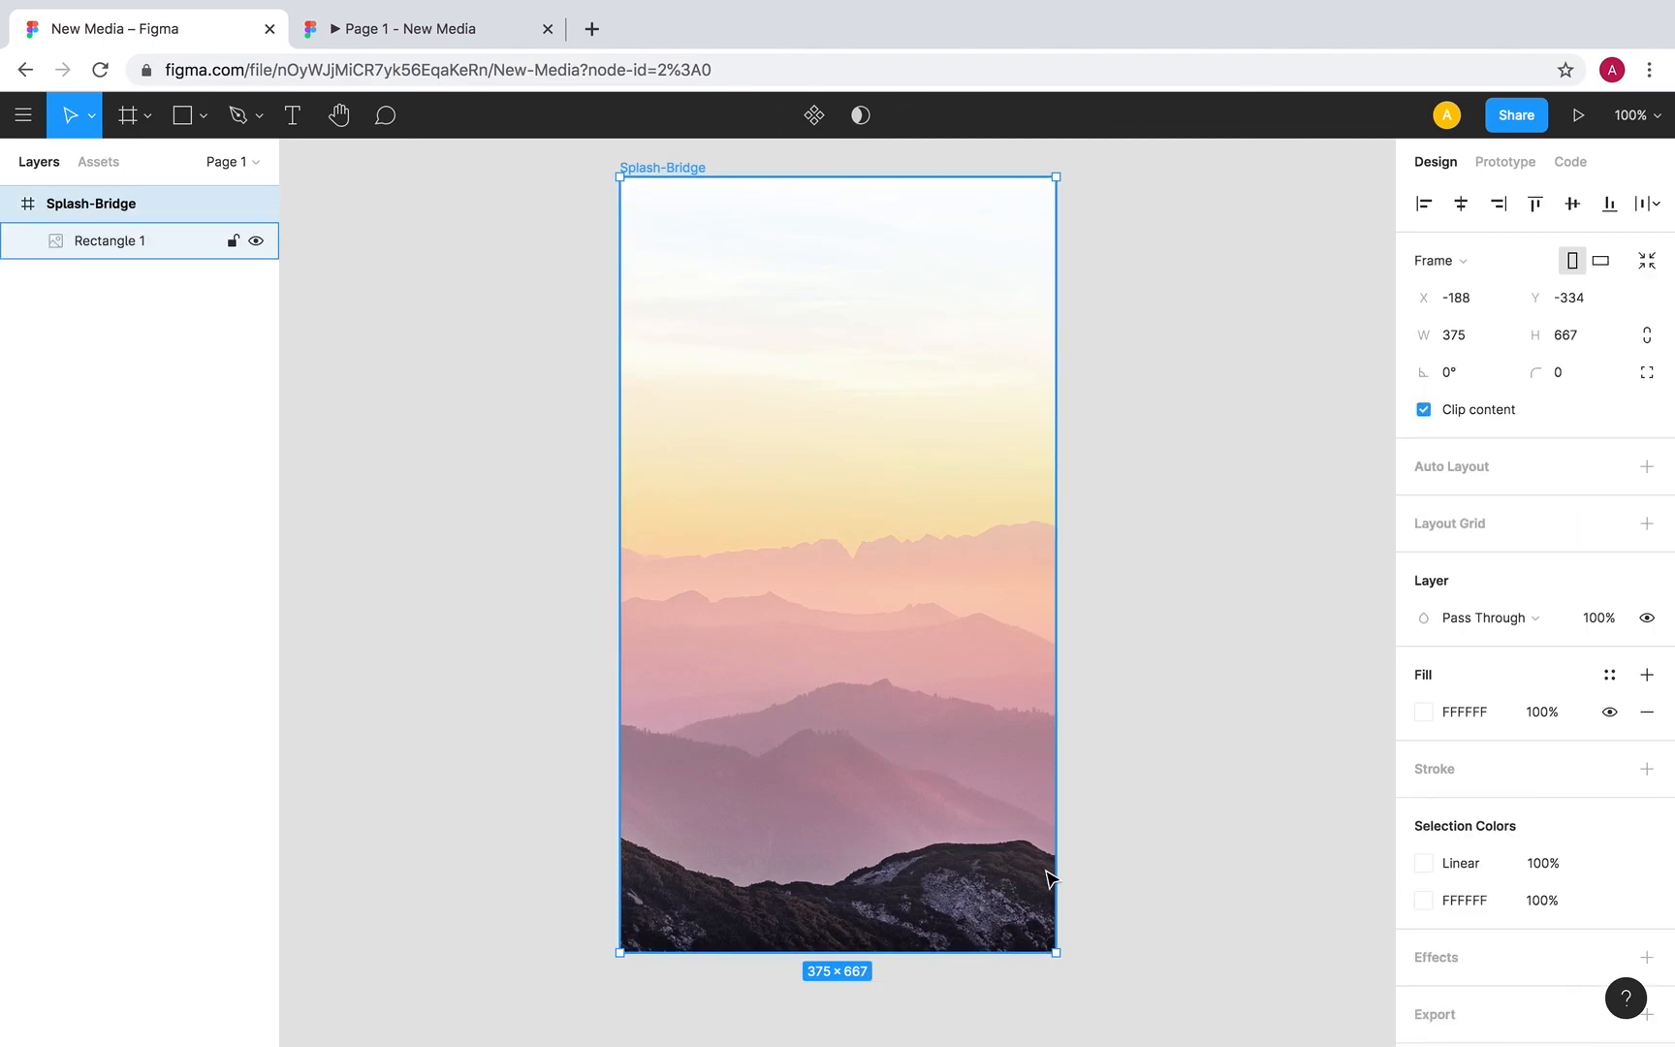
pyautogui.moveTo(1057, 953); pyautogui.dragTo(1106, 984)
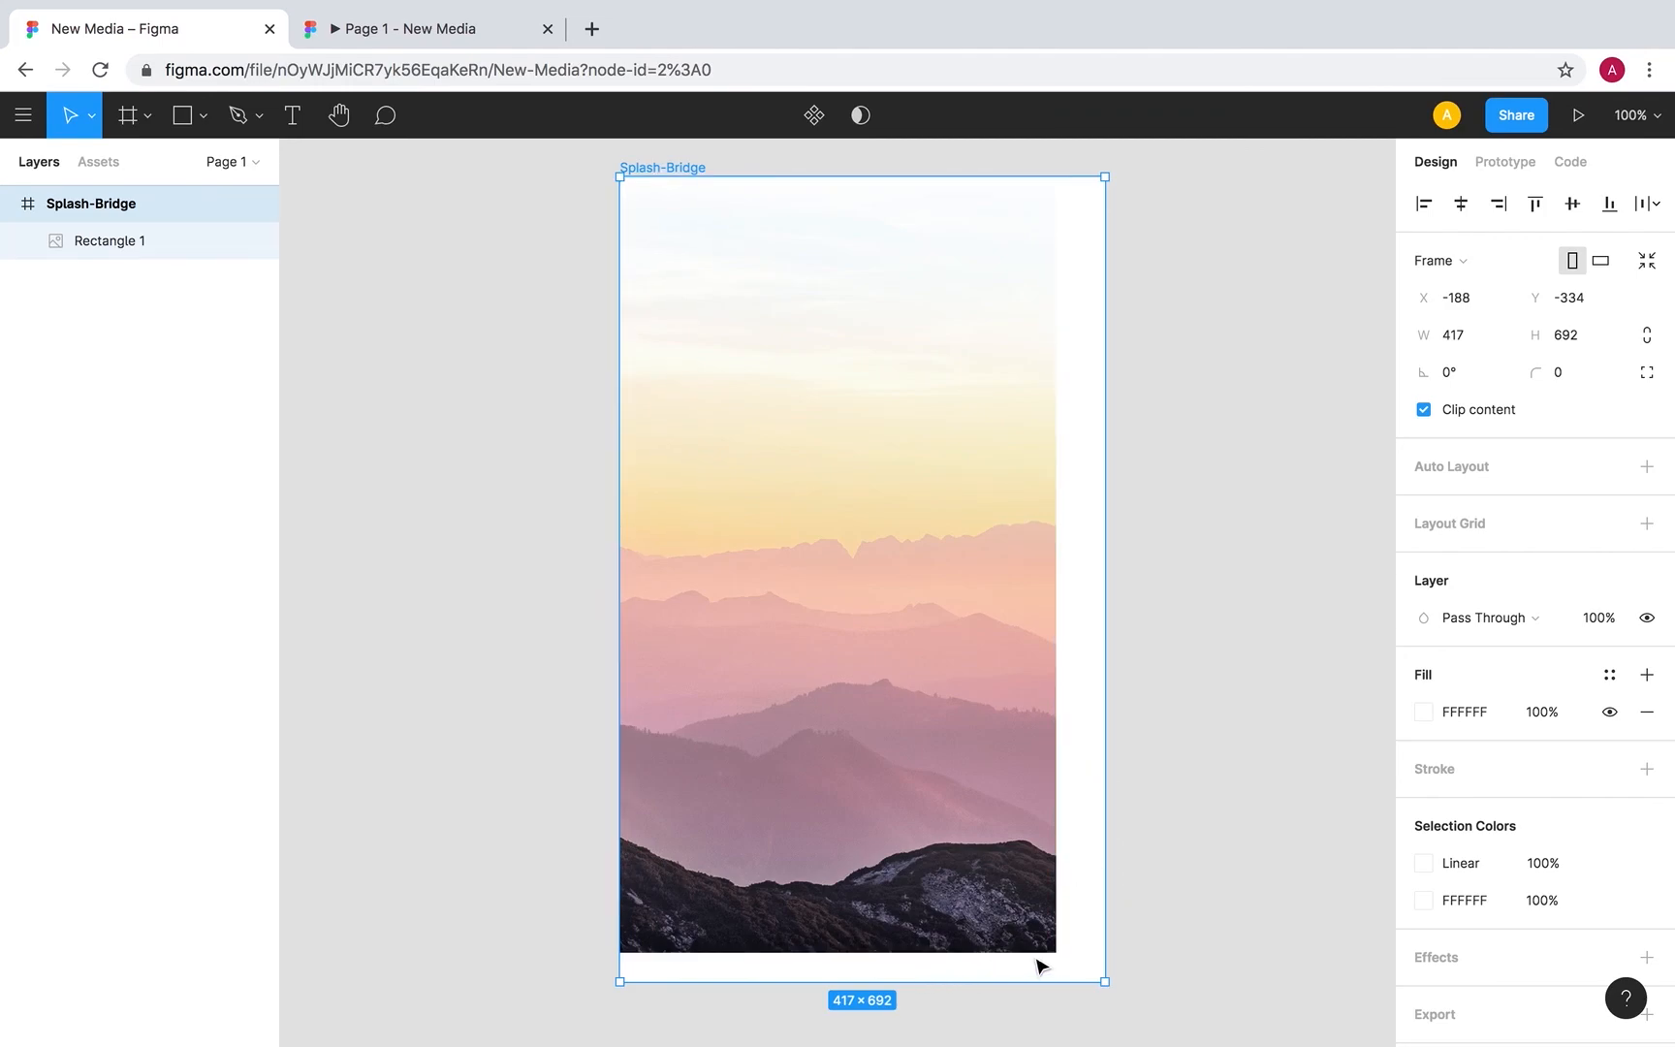
pyautogui.moveTo(1107, 982); pyautogui.dragTo(1056, 953)
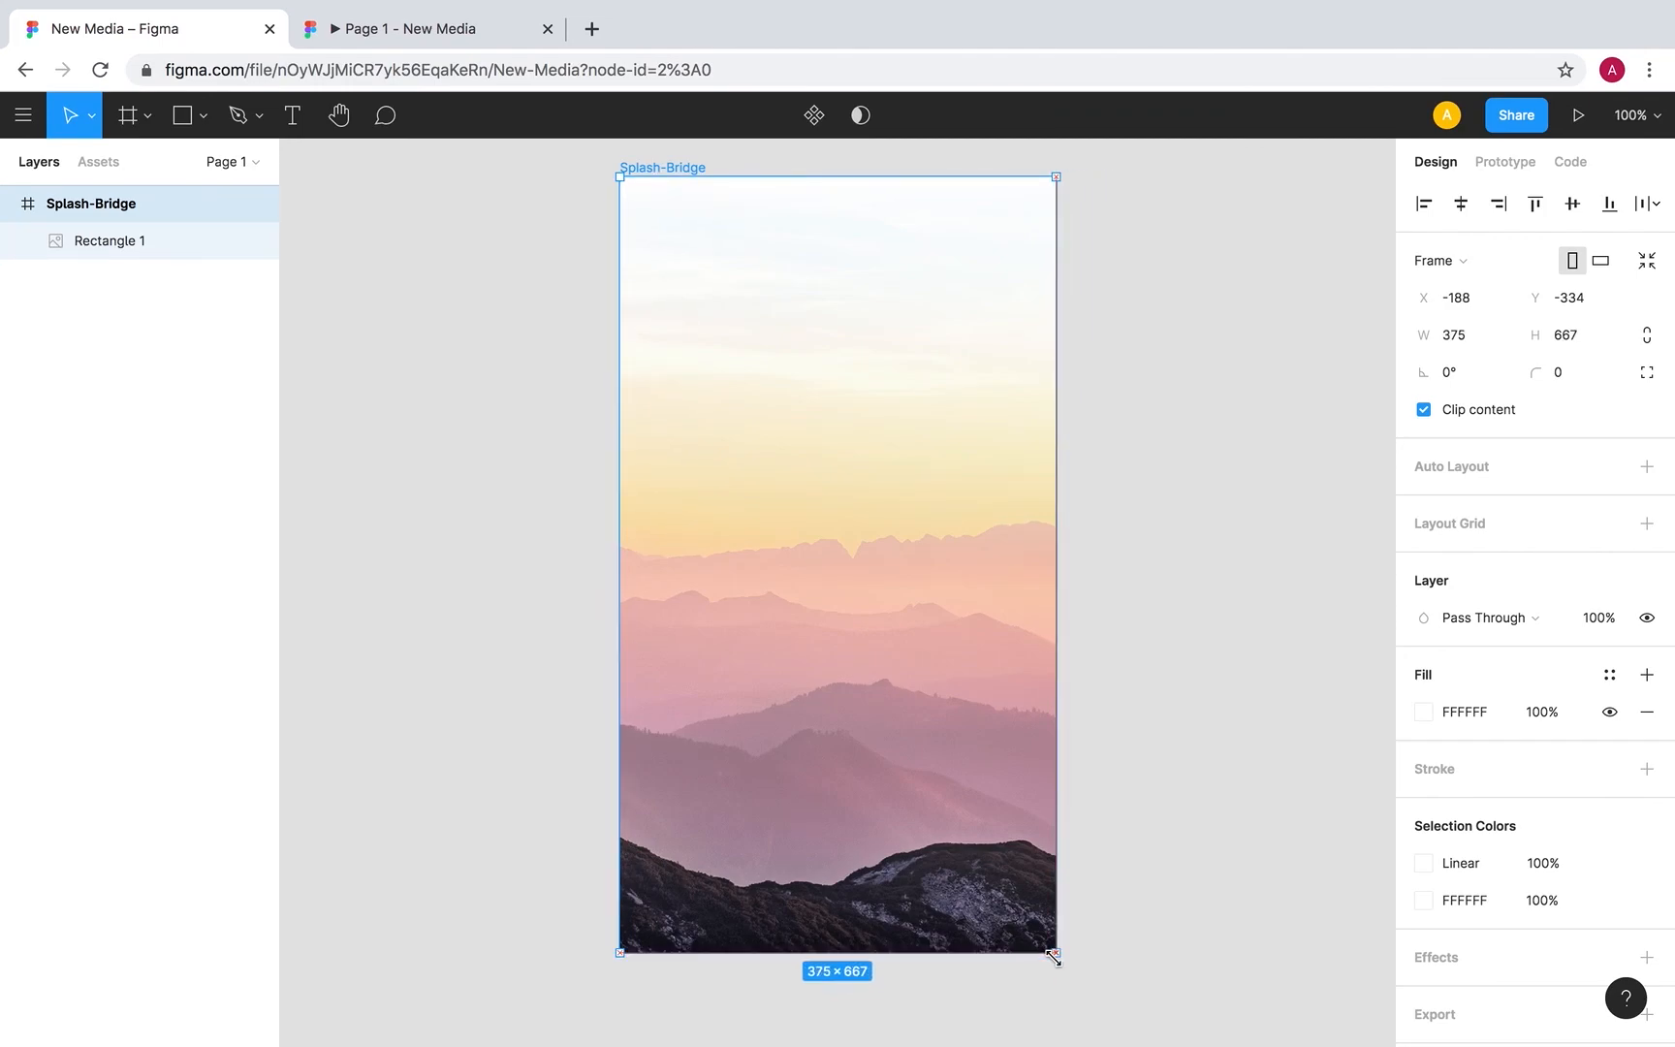
# Set the constraints of Rectangle 1 to Left & Right horizontally and Top & Bottom vertically.
pyautogui.click(149, 244)
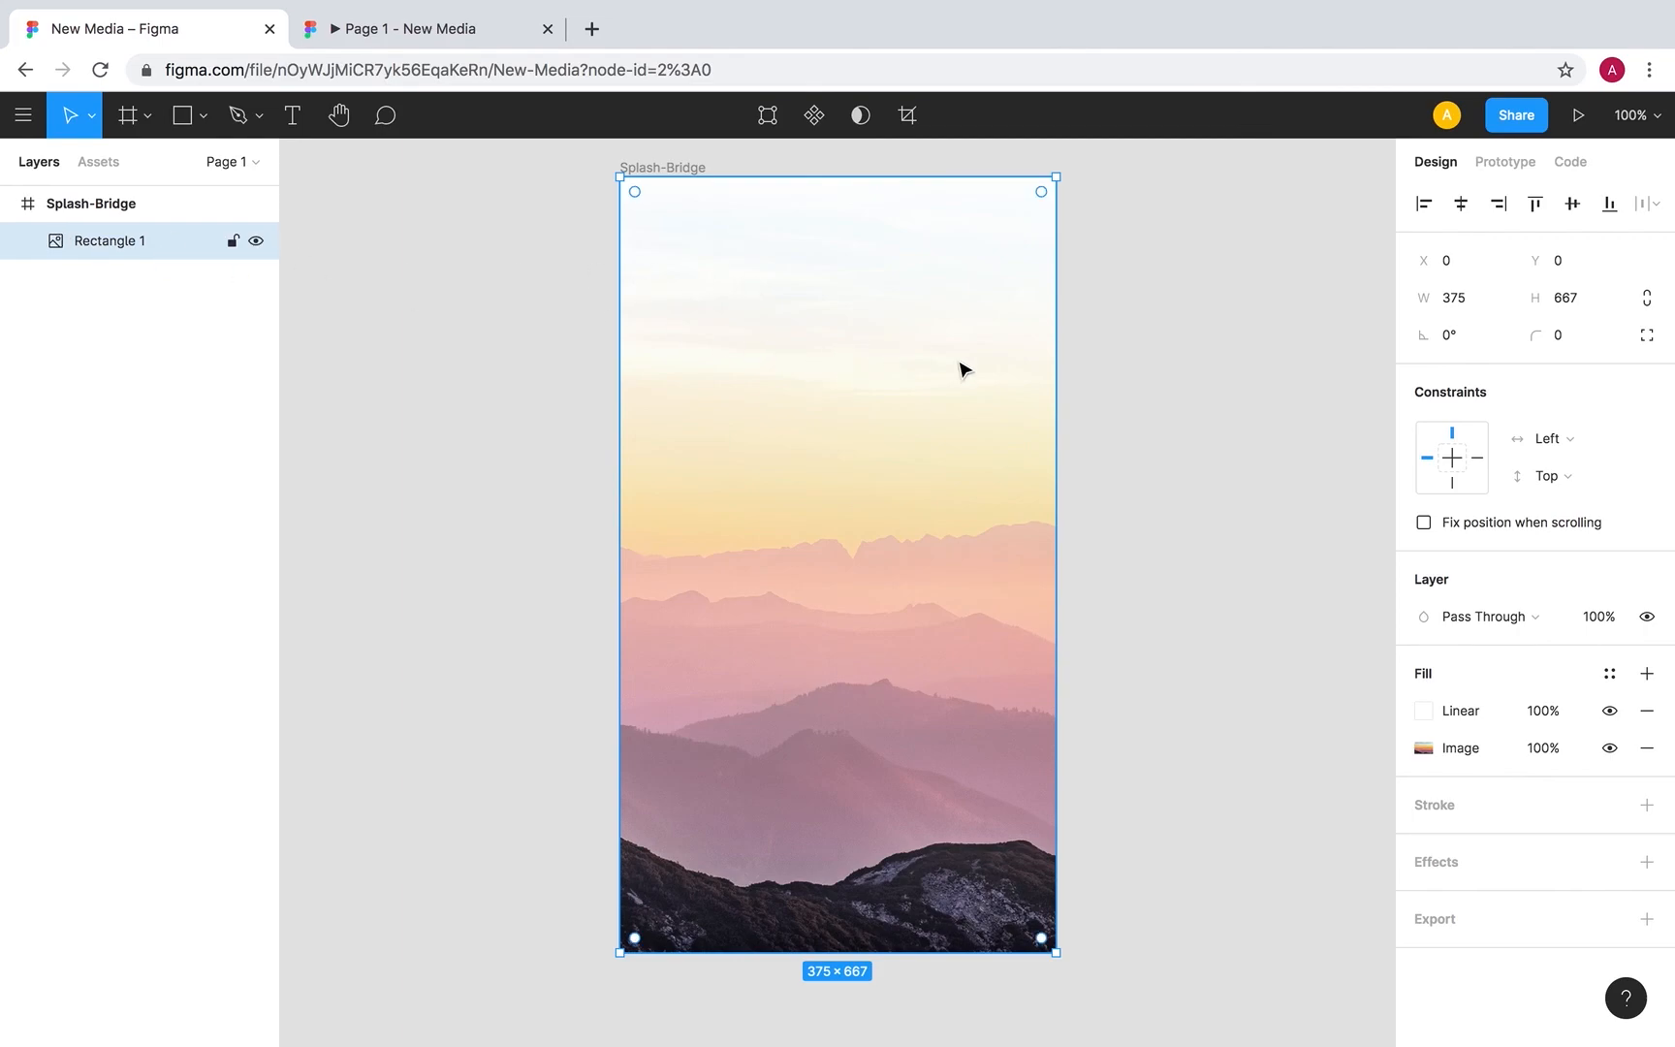
pyautogui.click(1563, 439)
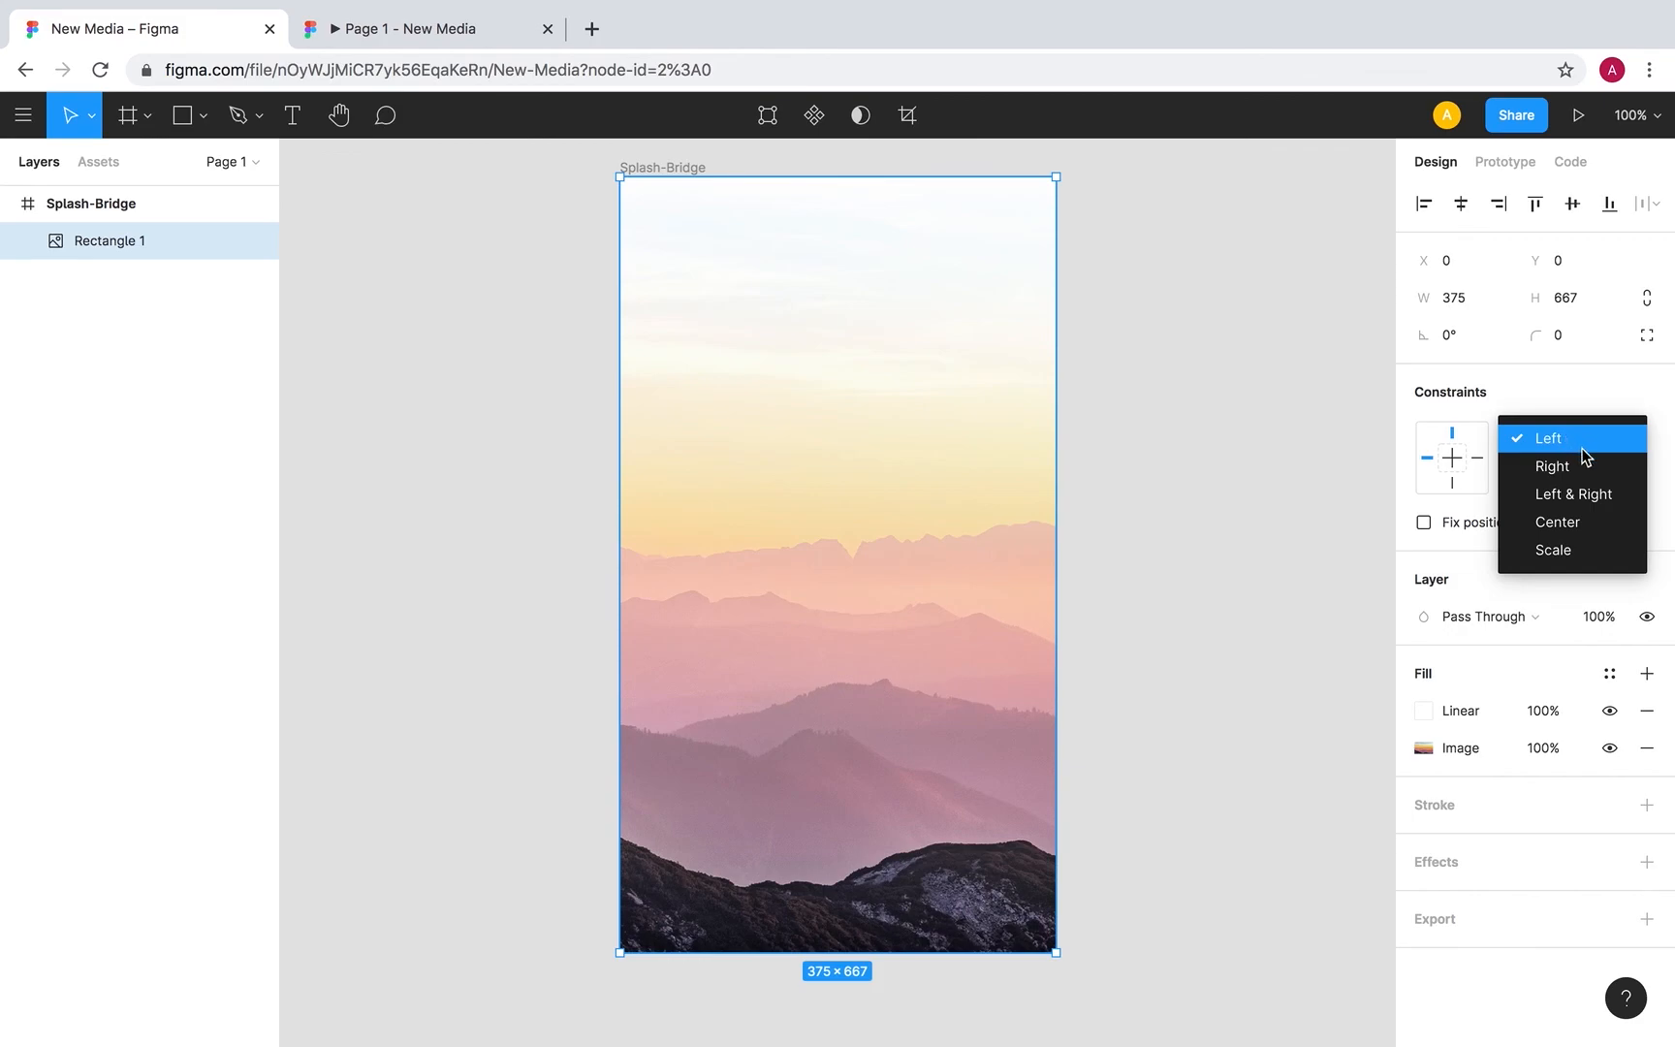
pyautogui.click(1606, 499)
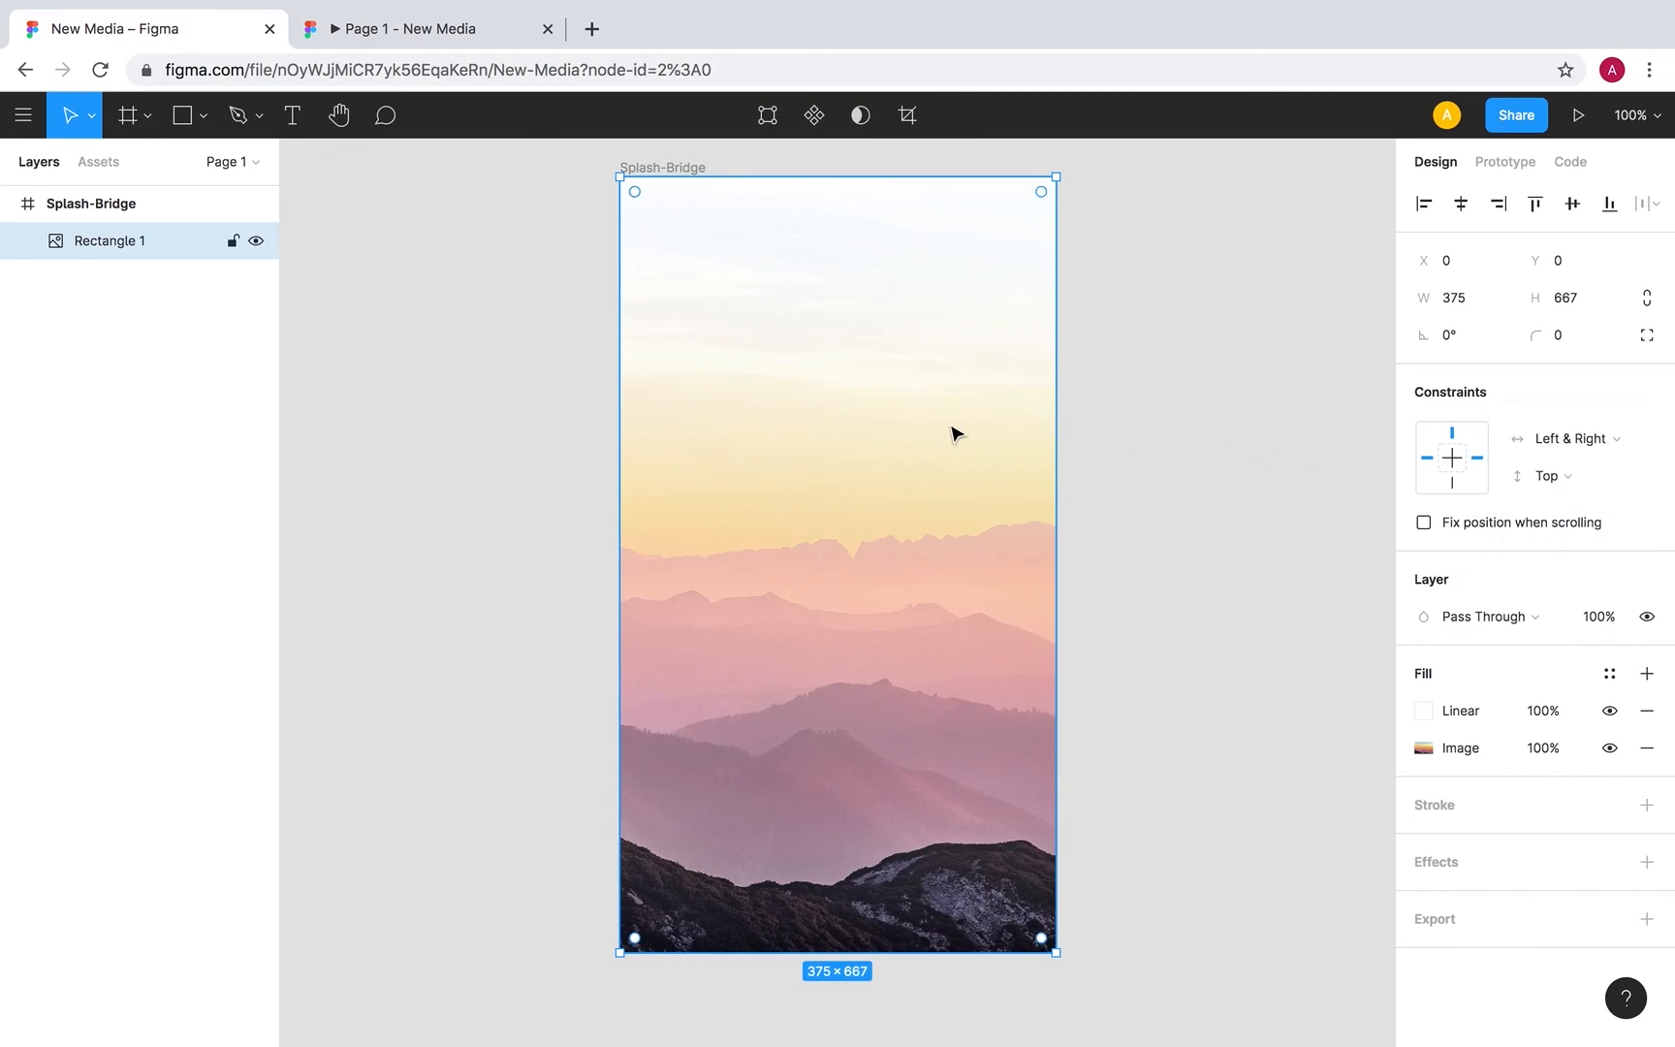
pyautogui.click(1597, 488)
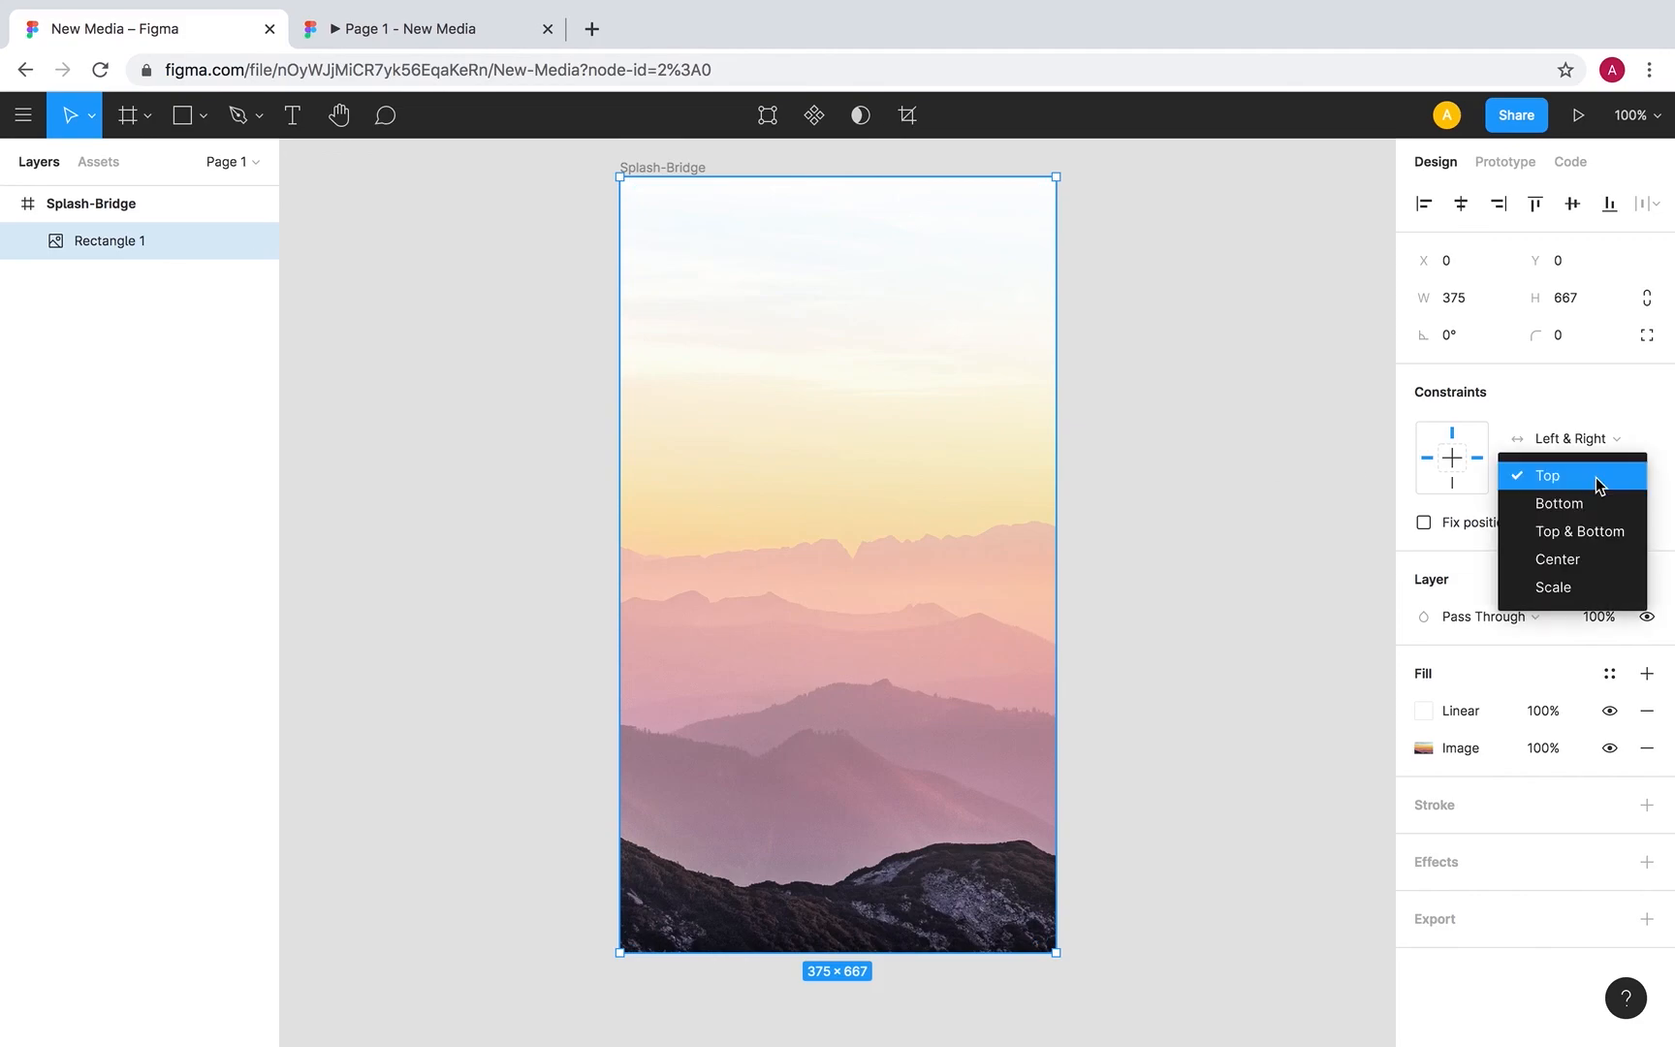
pyautogui.click(1602, 533)
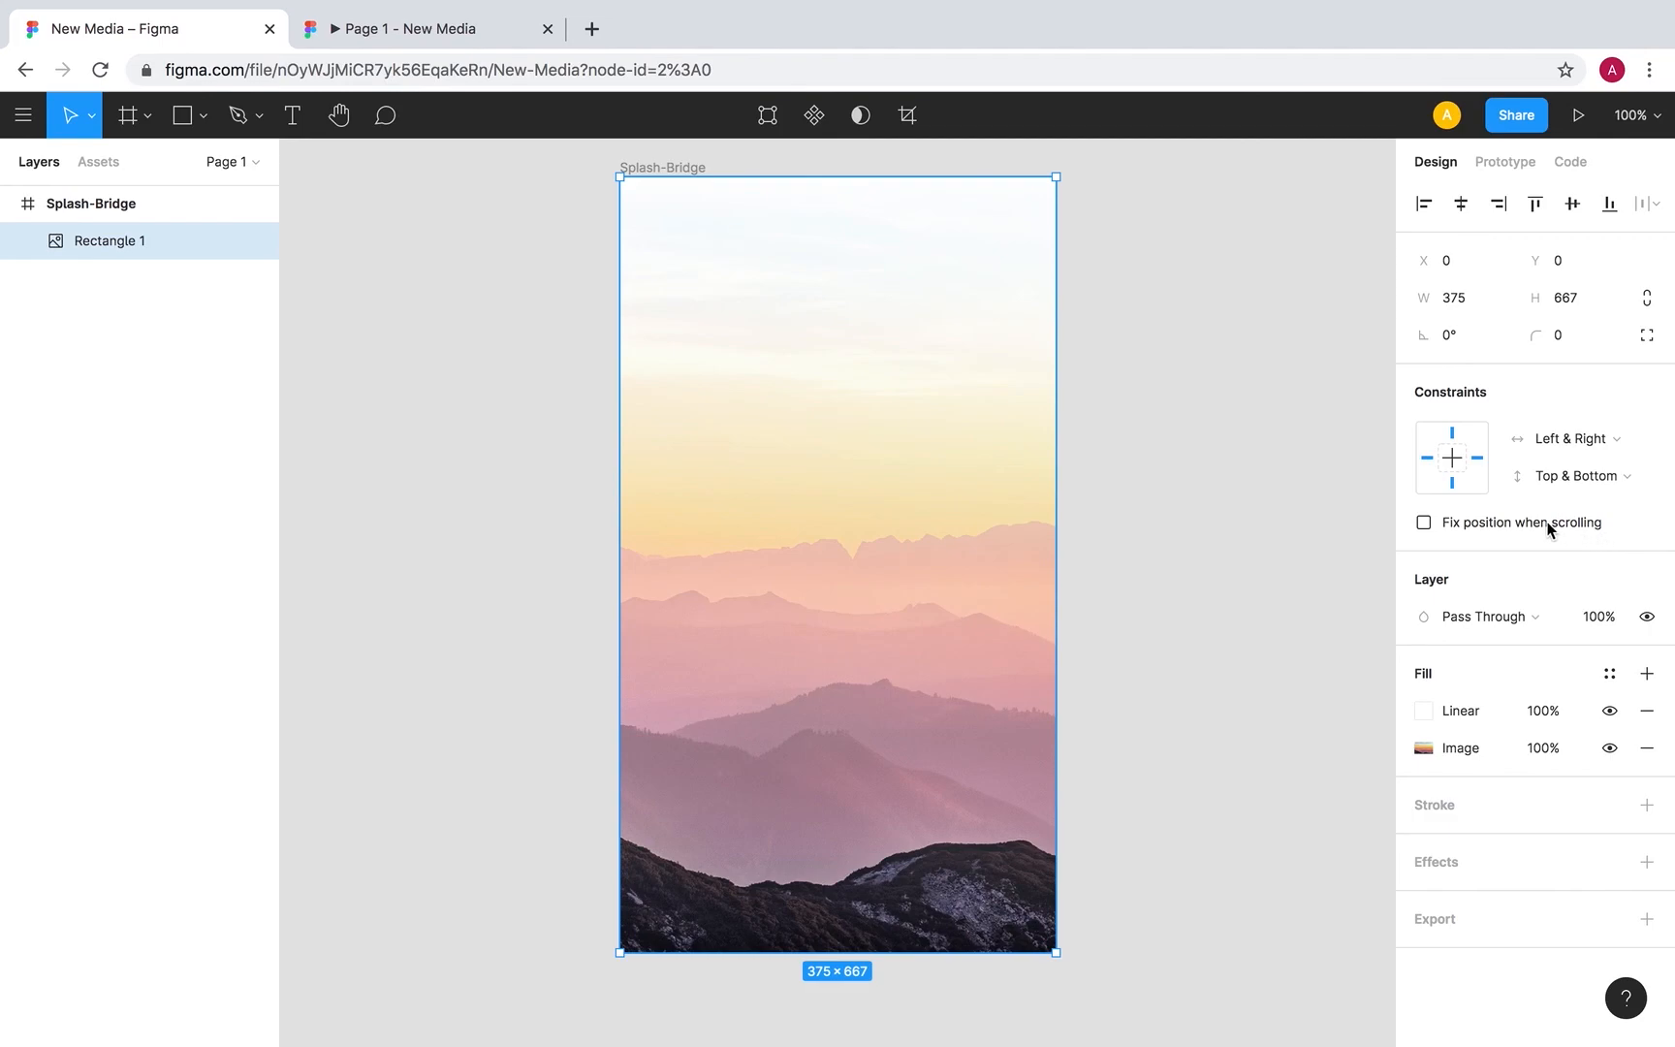
# Select the Splash-Bridge frame.
pyautogui.click(164, 206)
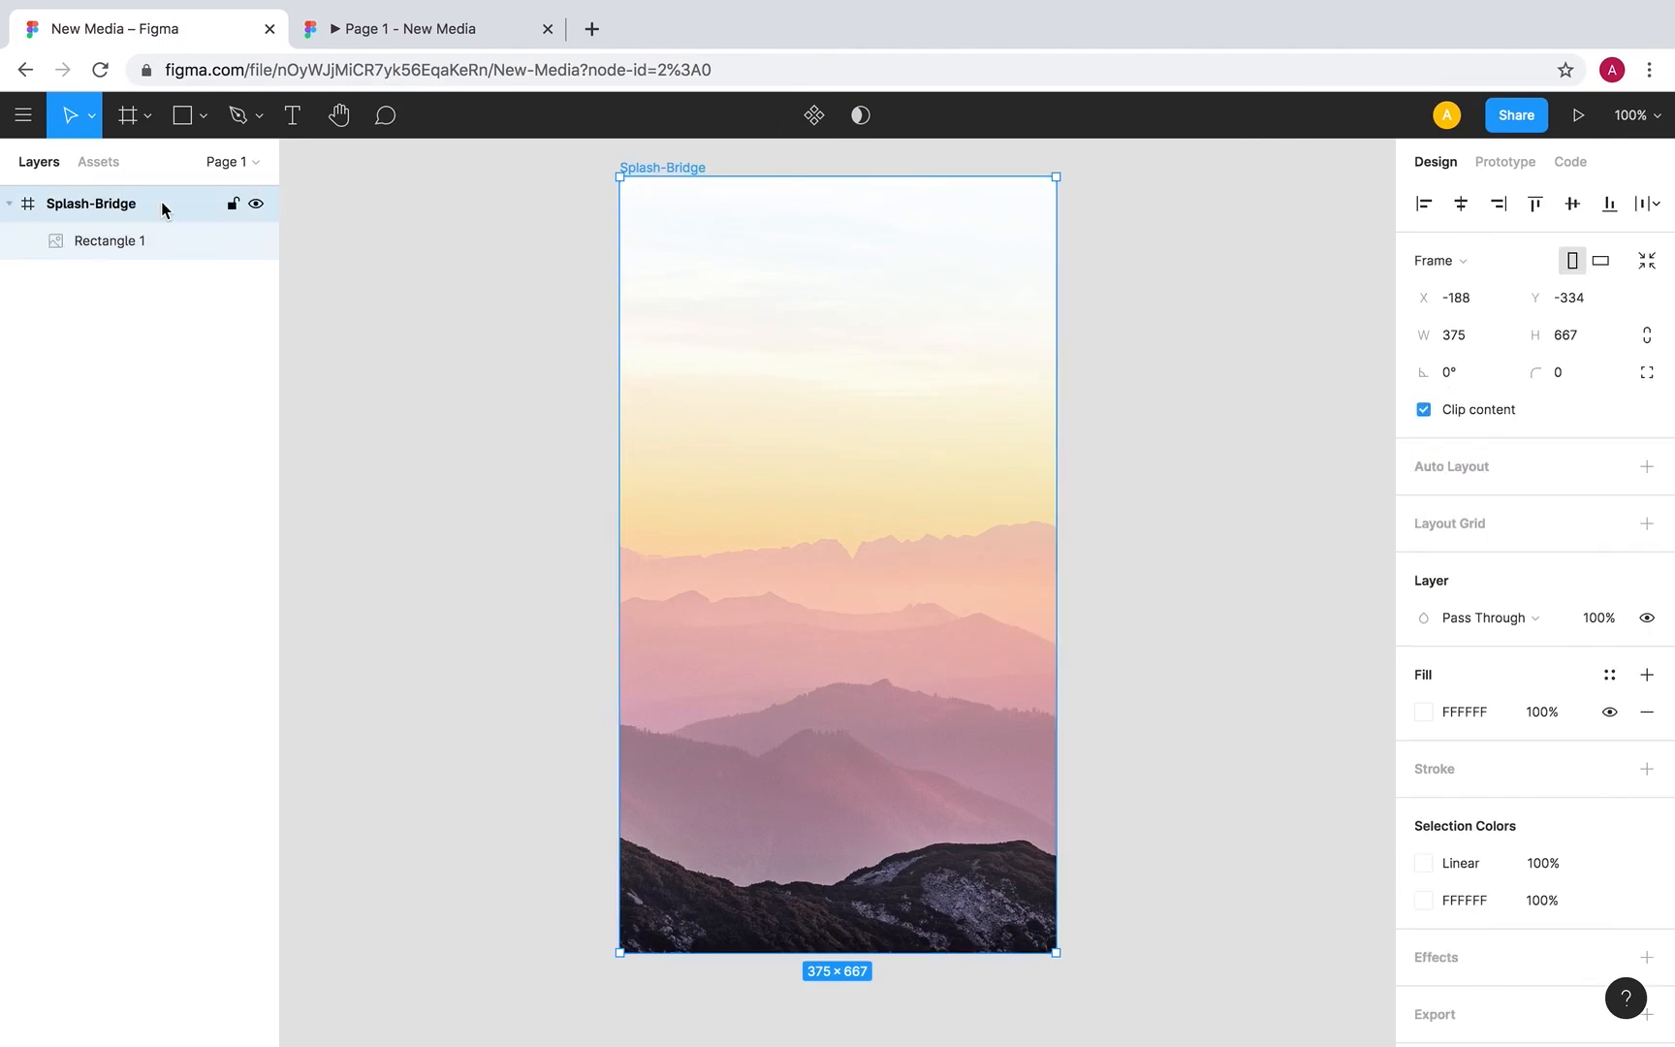